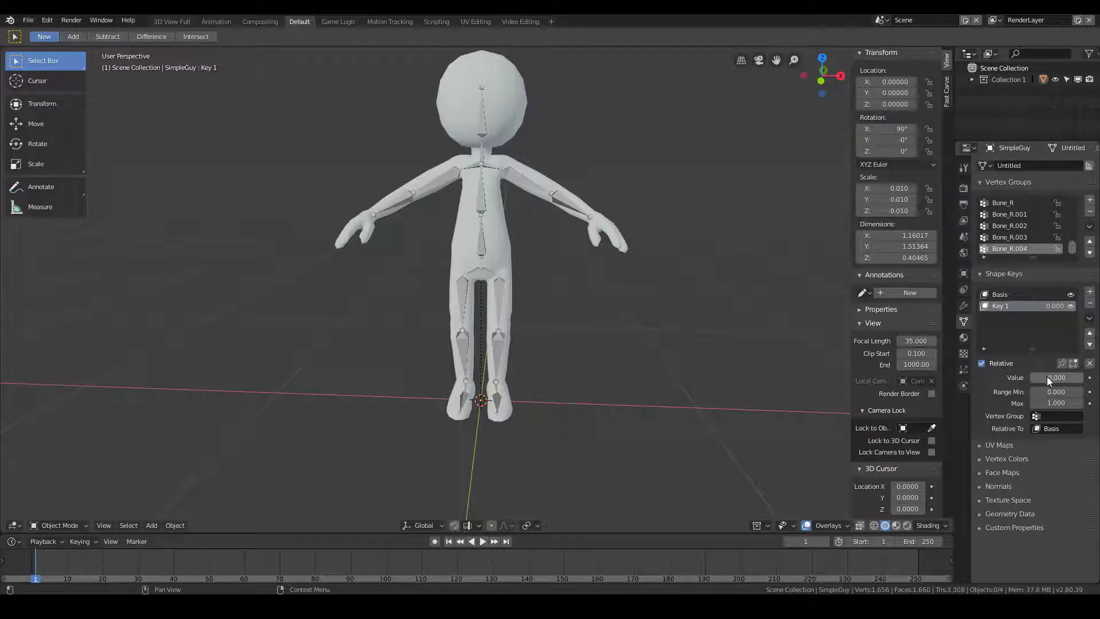
- Preview Key 1 at full strength and back to 0, then frame a panel-free front orthographic view
drag(1049, 377, 1077, 377)
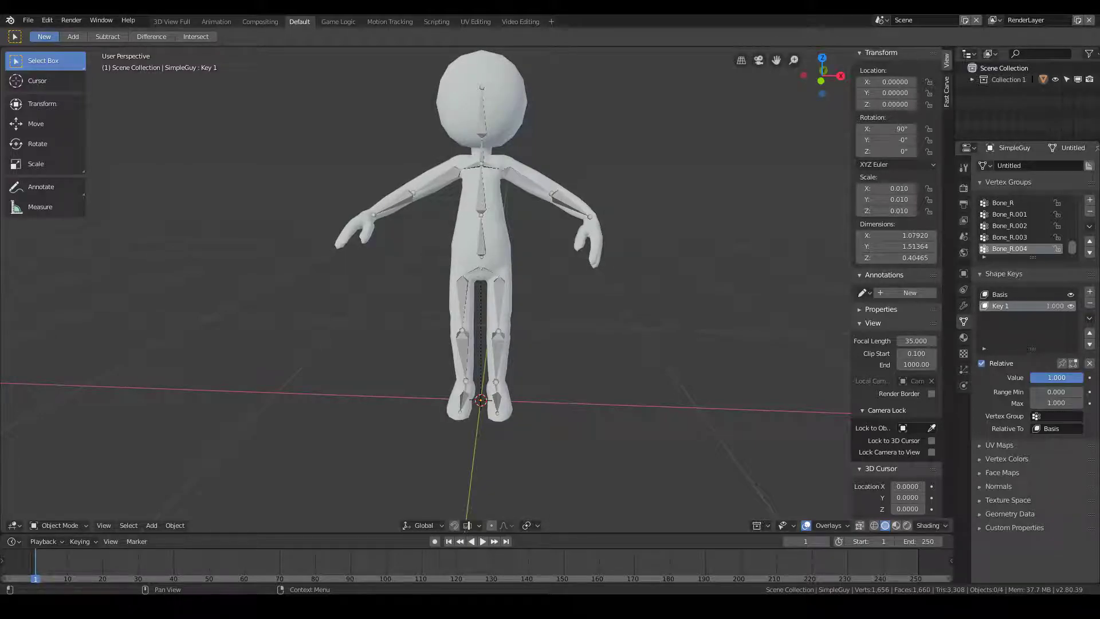
drag(1078, 377, 1027, 374)
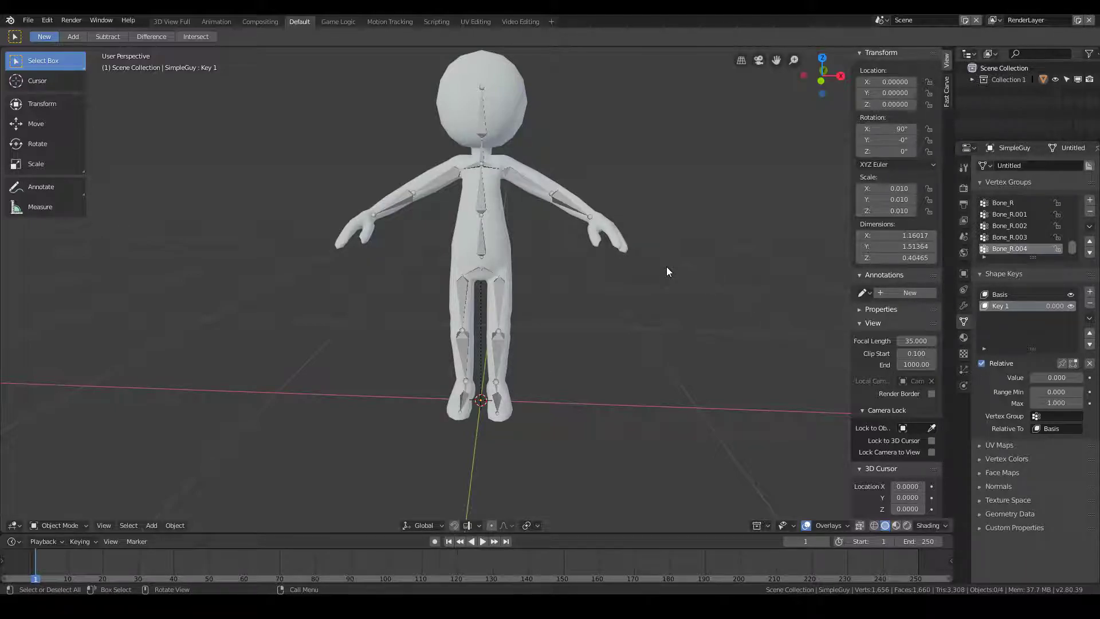
key(KP_1)
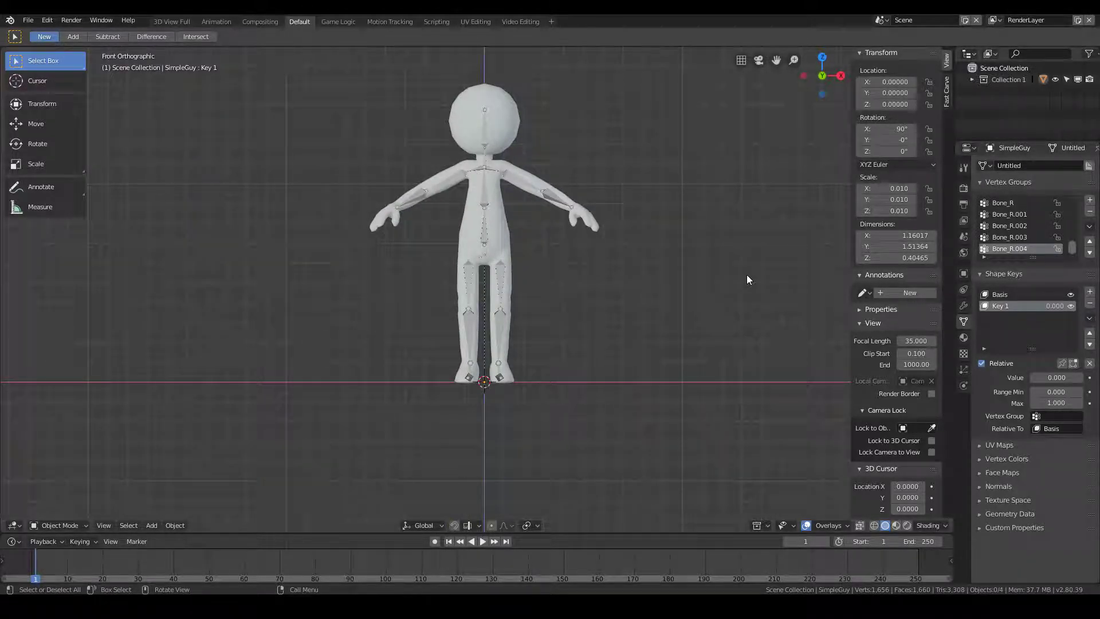
key(n)
key(t)
mouse_move(732, 208)
shift+middle_down()
mouse_move(583, 170)
mouse_move(548, 213)
shift+middle_up()
scroll(584, 169, up, 2)
scroll(561, 197, down, 2)
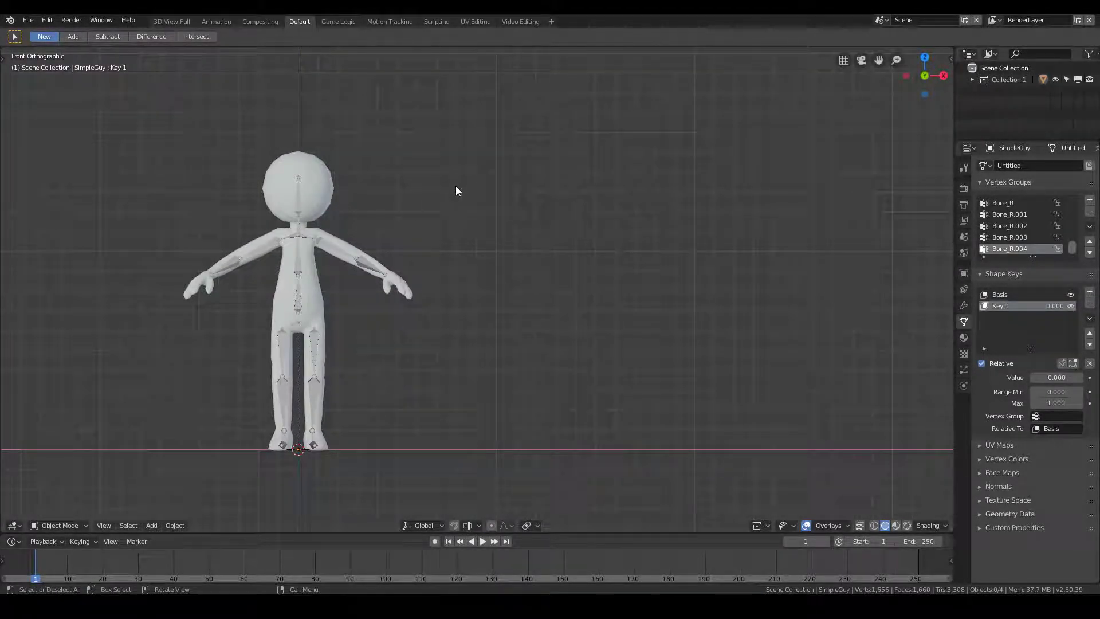
- Add a sphere empty, place it above right of the character, and shrink it
key(shift+a)
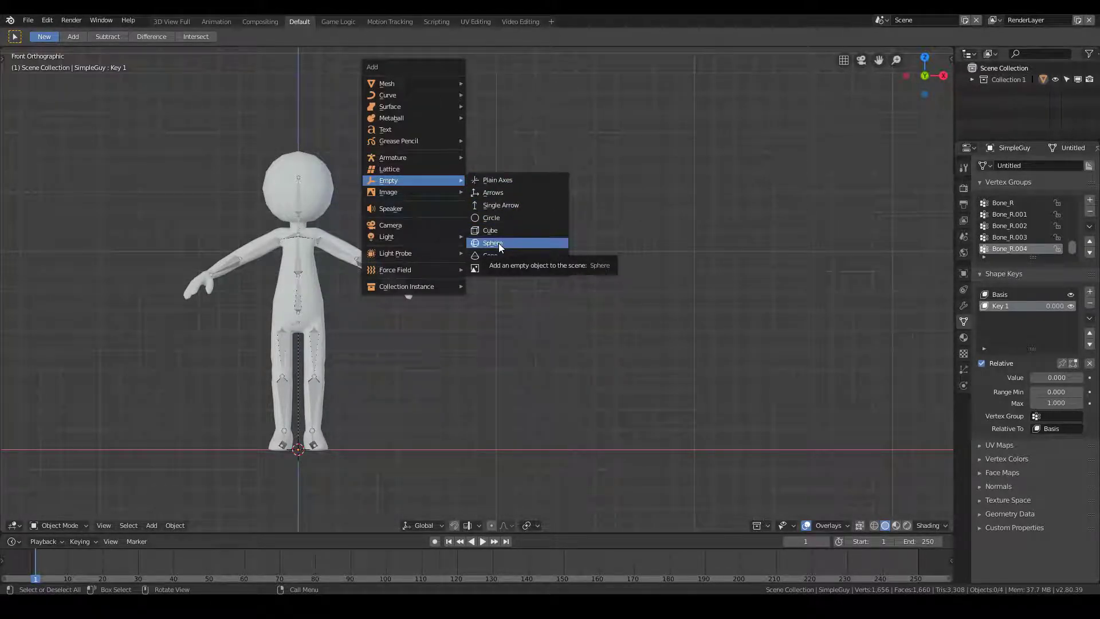
click(499, 243)
key(g)
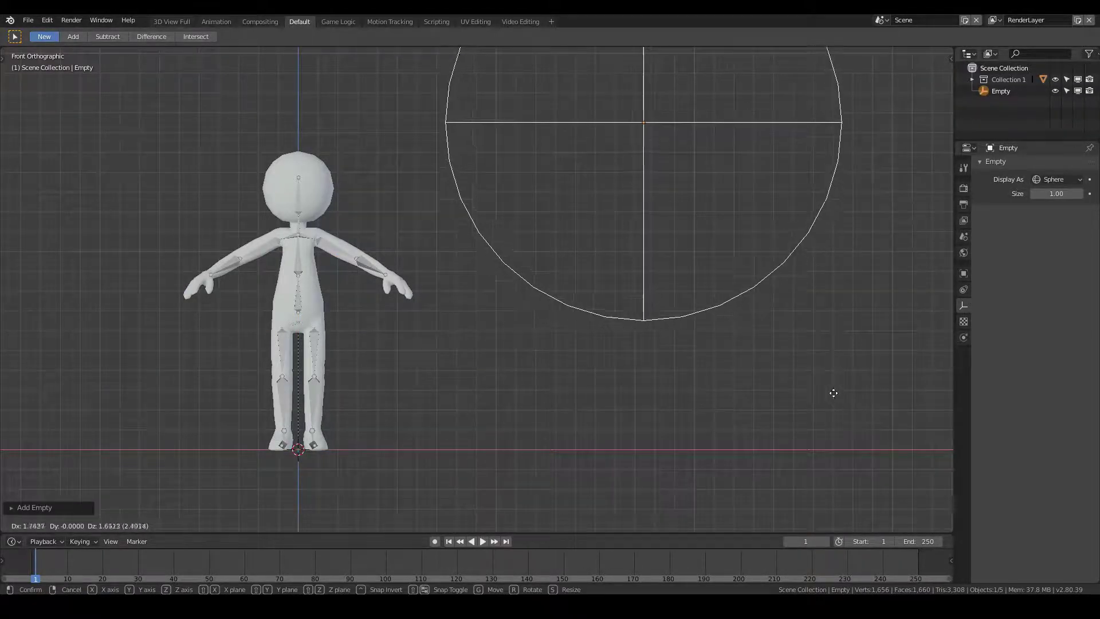
click(792, 415)
key(s)
click(590, 163)
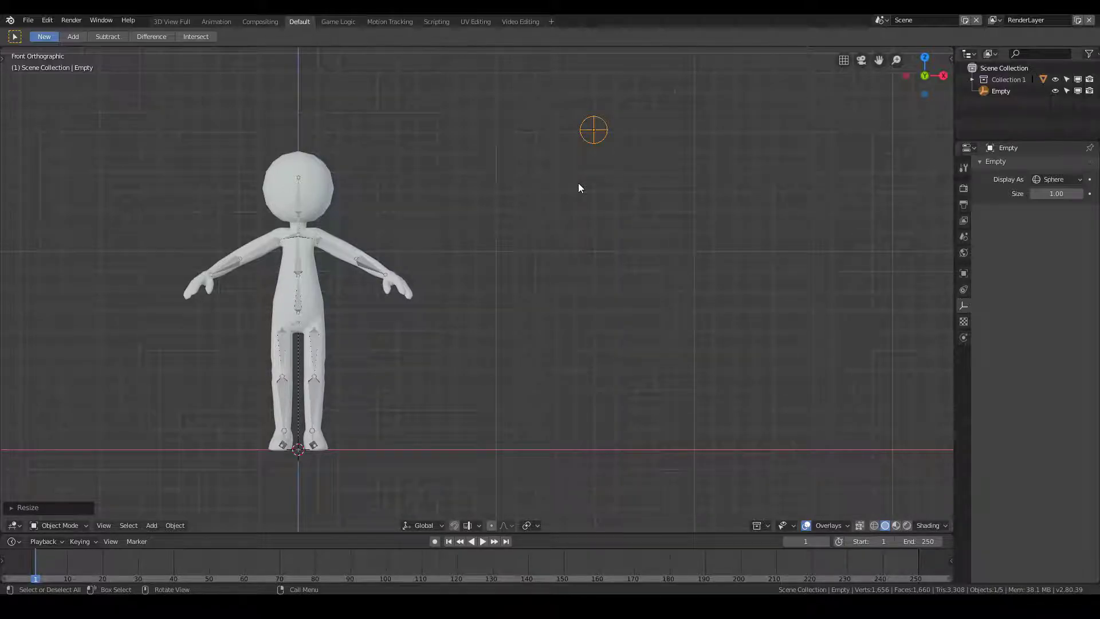
key(shift+a)
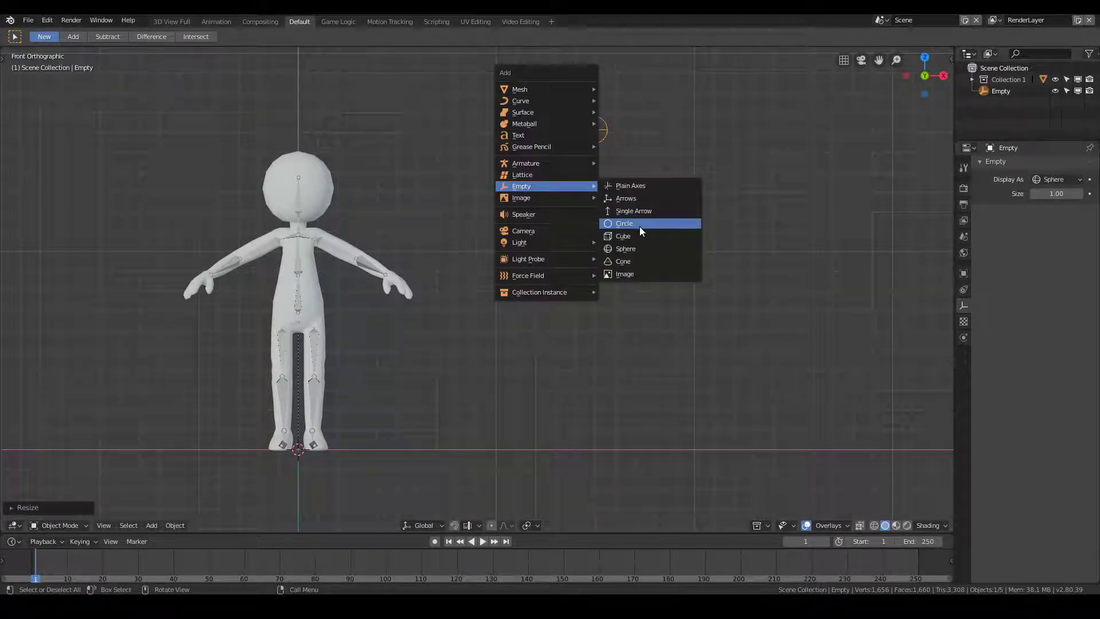
- Add a single-arrow empty, rotate it 180° about Y, and place it under the sphere
click(629, 210)
scroll(599, 280, down, 3)
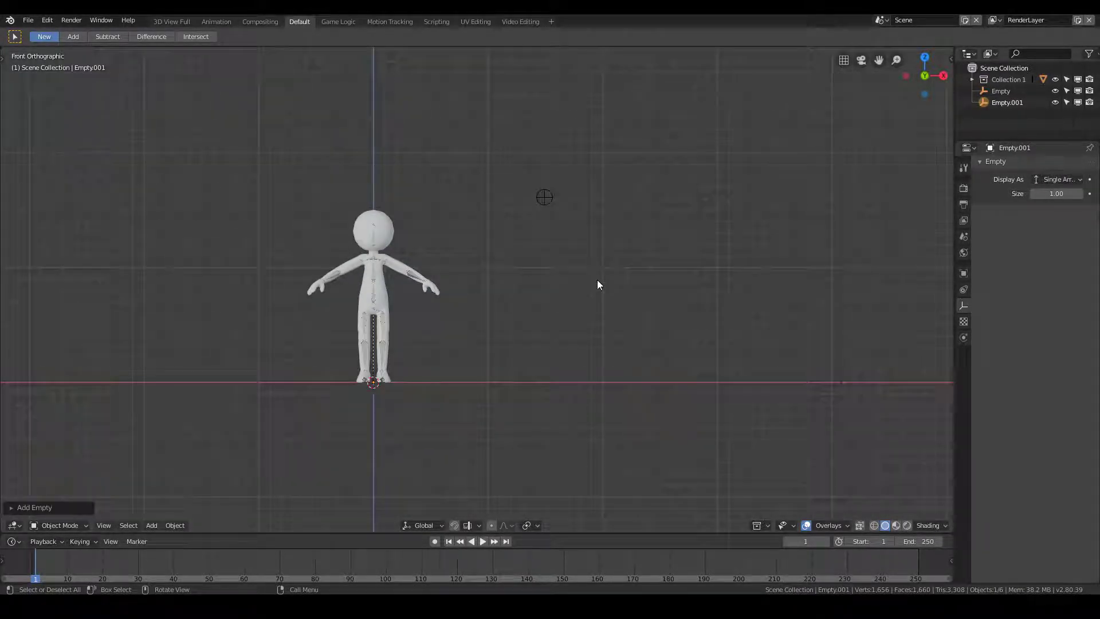
key(g)
click(768, 213)
text(ry180)
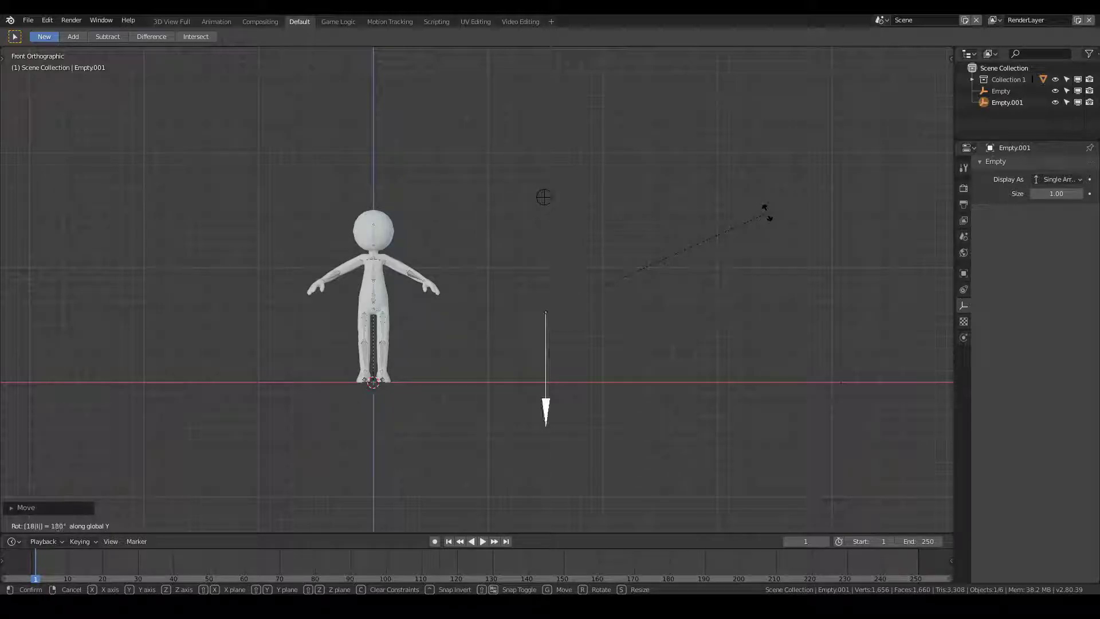
key(Return)
key(g)
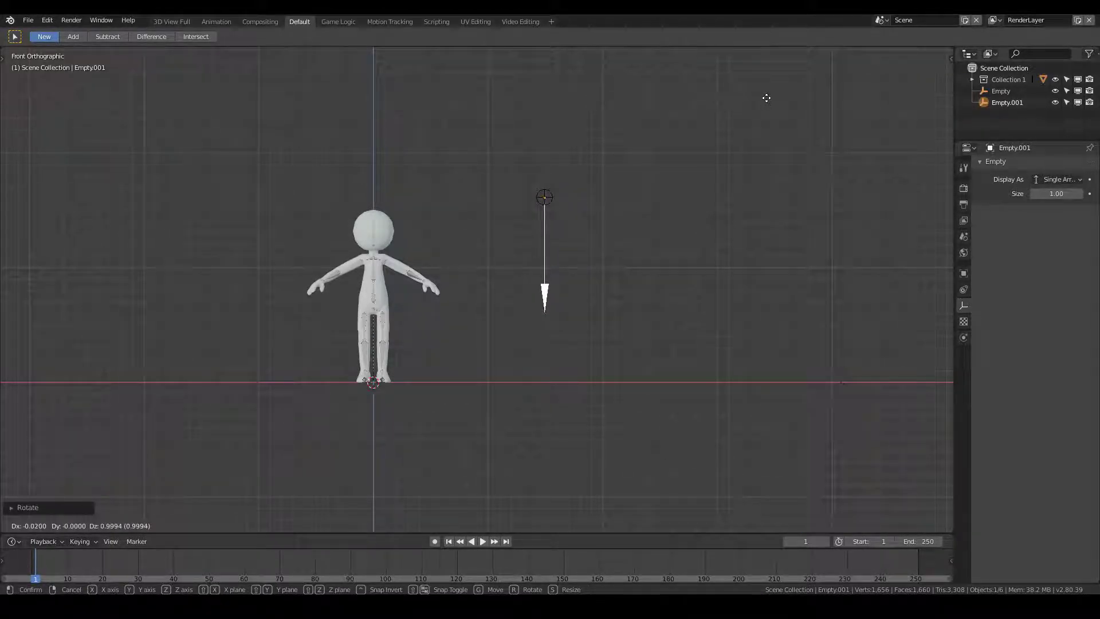
click(767, 98)
- Adjust the sphere empty's height along Z, then select SimpleGuy
click(680, 212)
scroll(653, 218, up, 2)
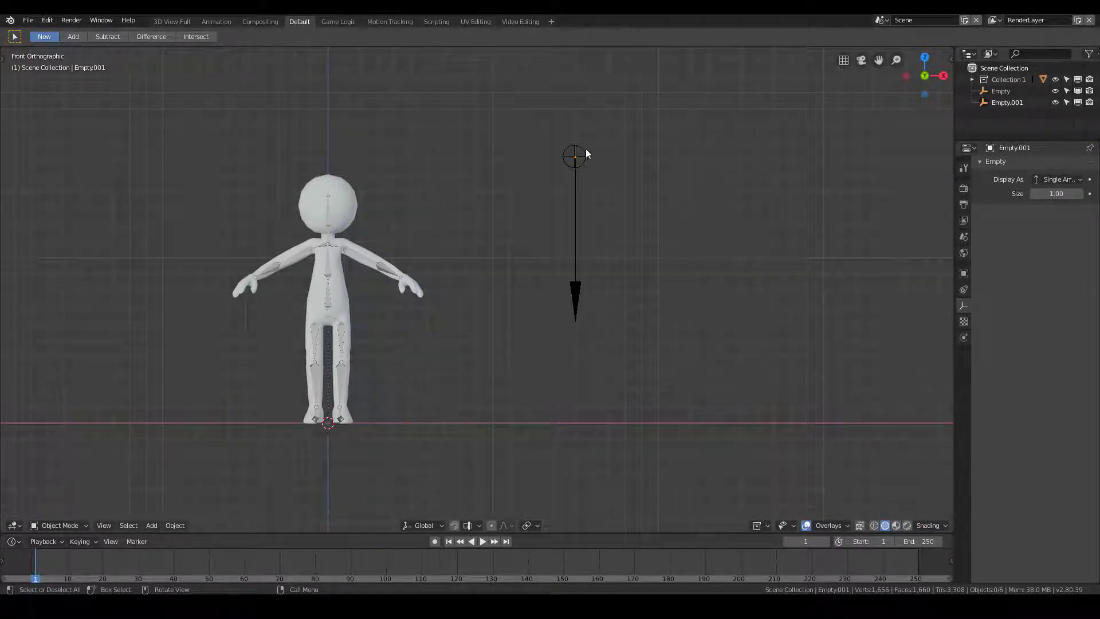
click(580, 163)
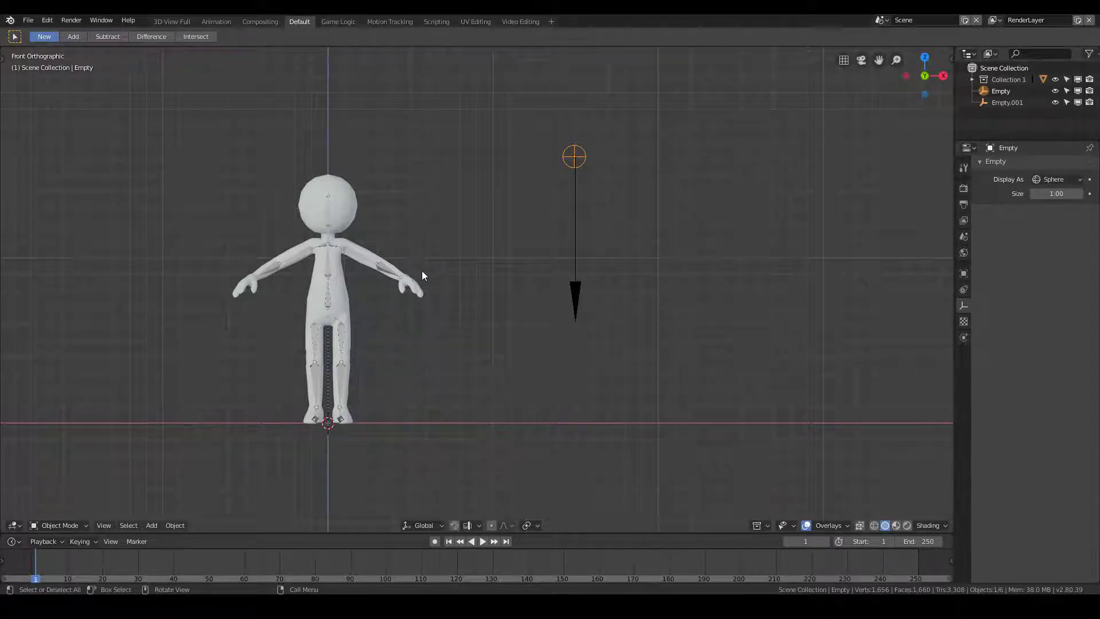
key(g)
key(z)
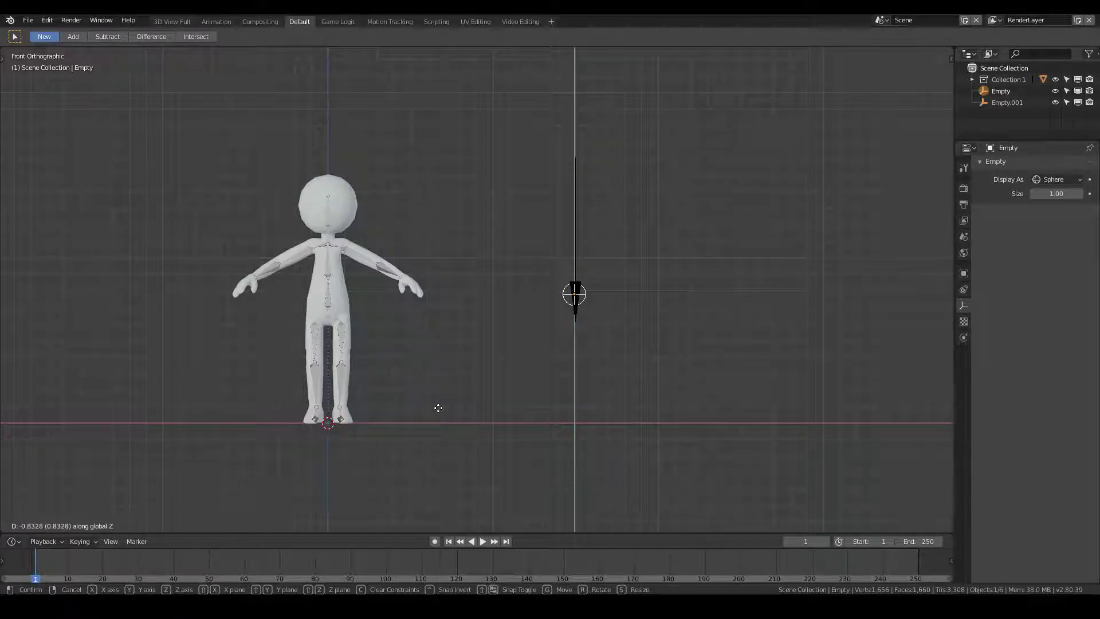
click(428, 270)
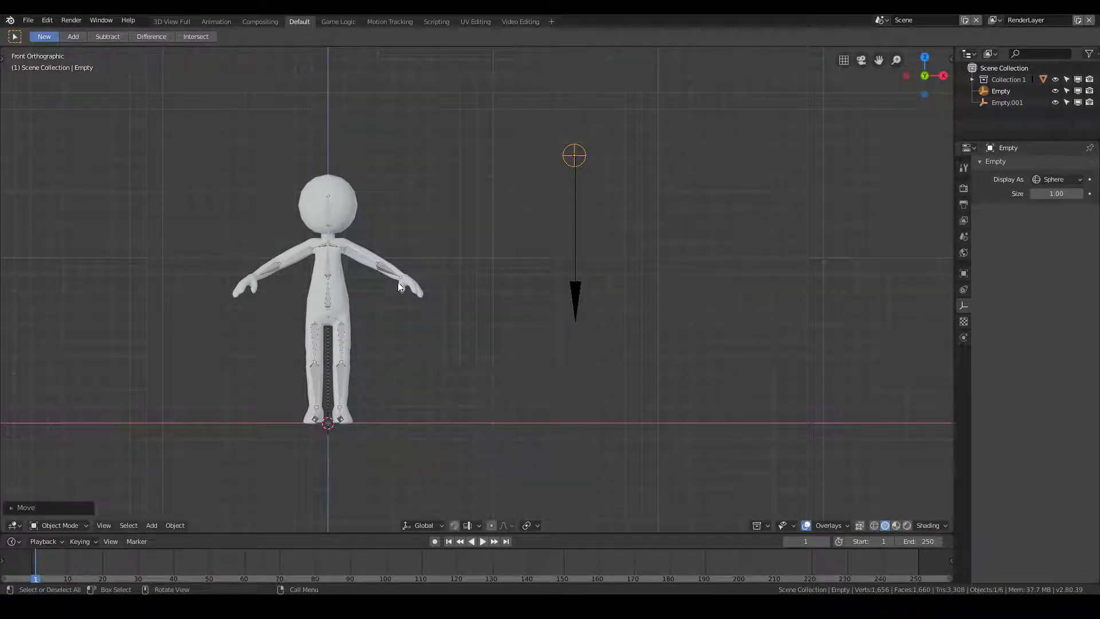
click(471, 262)
mouse_move(471, 262)
middle_down()
mouse_move(464, 278)
mouse_move(494, 273)
mouse_move(403, 310)
mouse_move(277, 319)
mouse_move(445, 312)
mouse_move(561, 284)
middle_up()
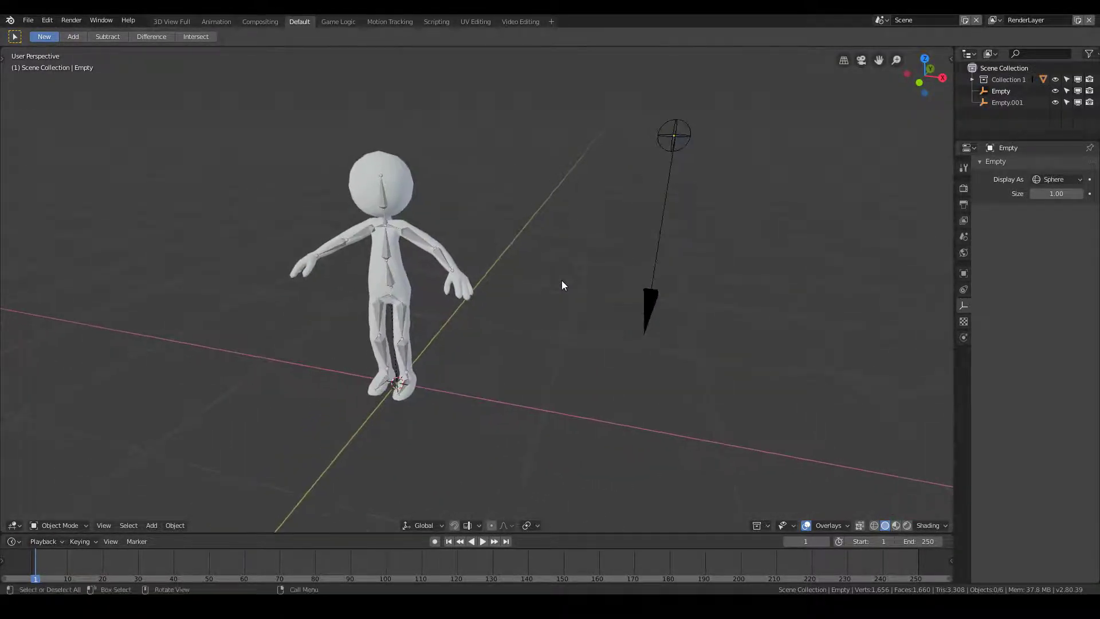
click(445, 267)
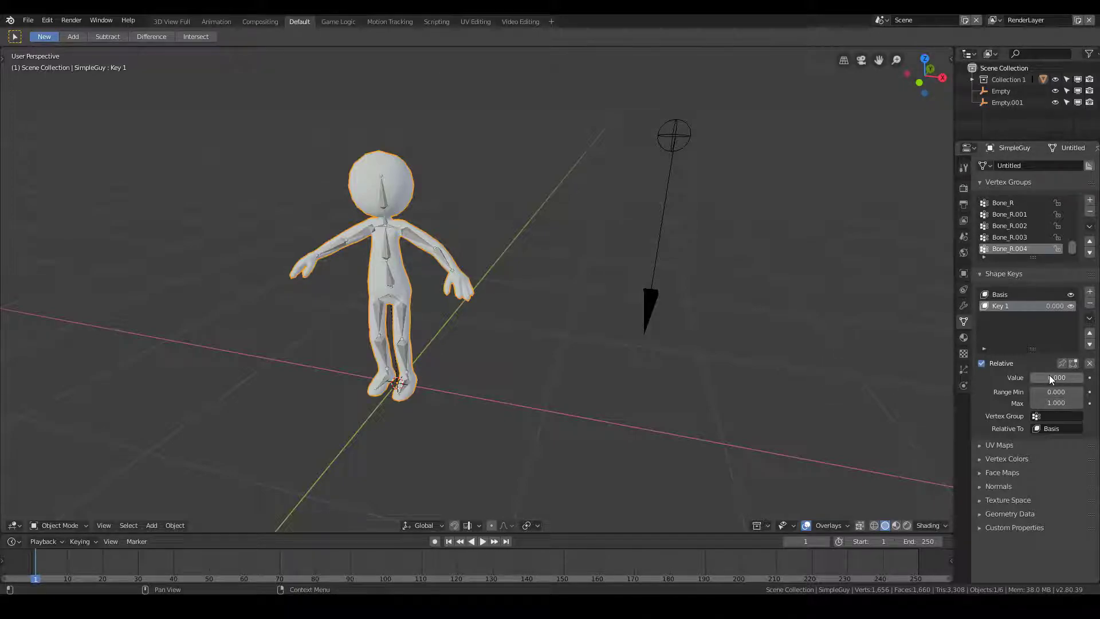
- Set SimpleGuy's Key 1 value to 1 and add a driver to that value
drag(1050, 375, 1053, 366)
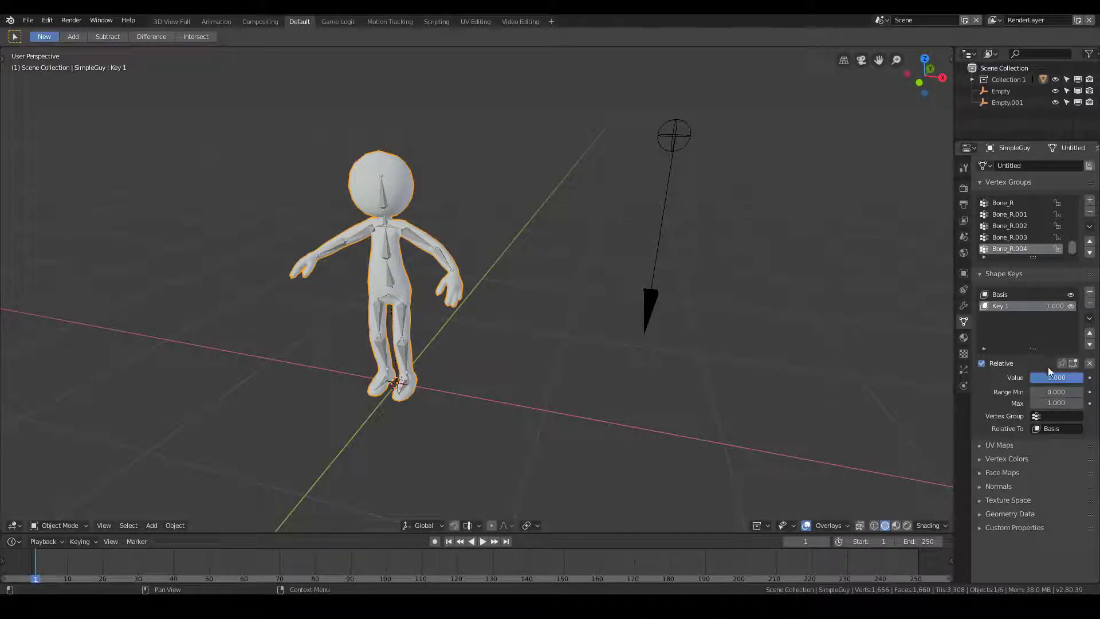
right_click(1058, 378)
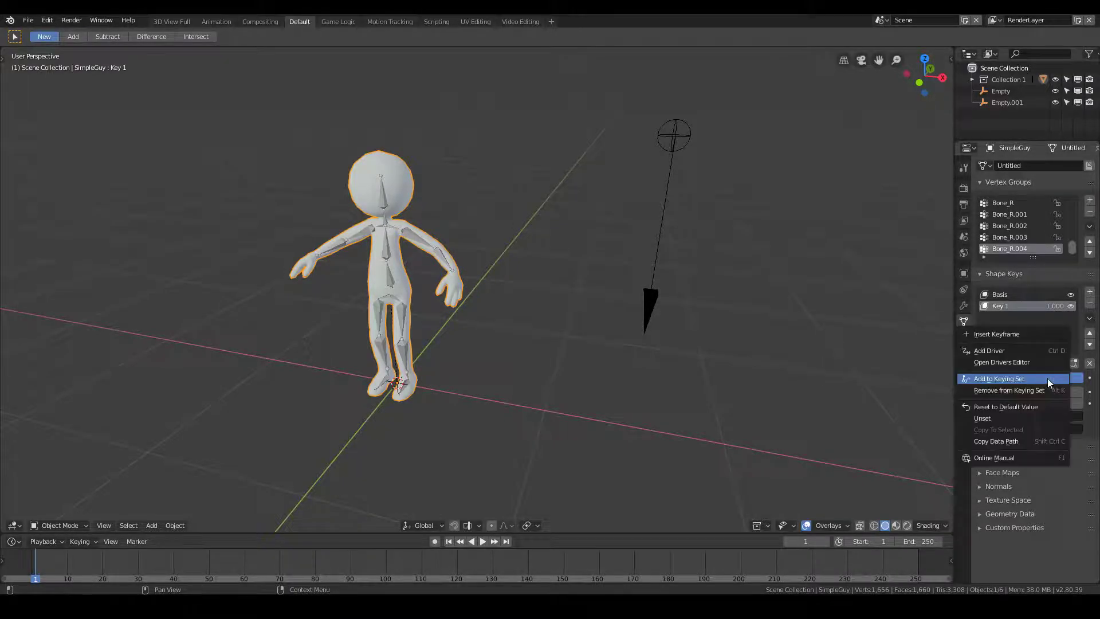
click(1006, 350)
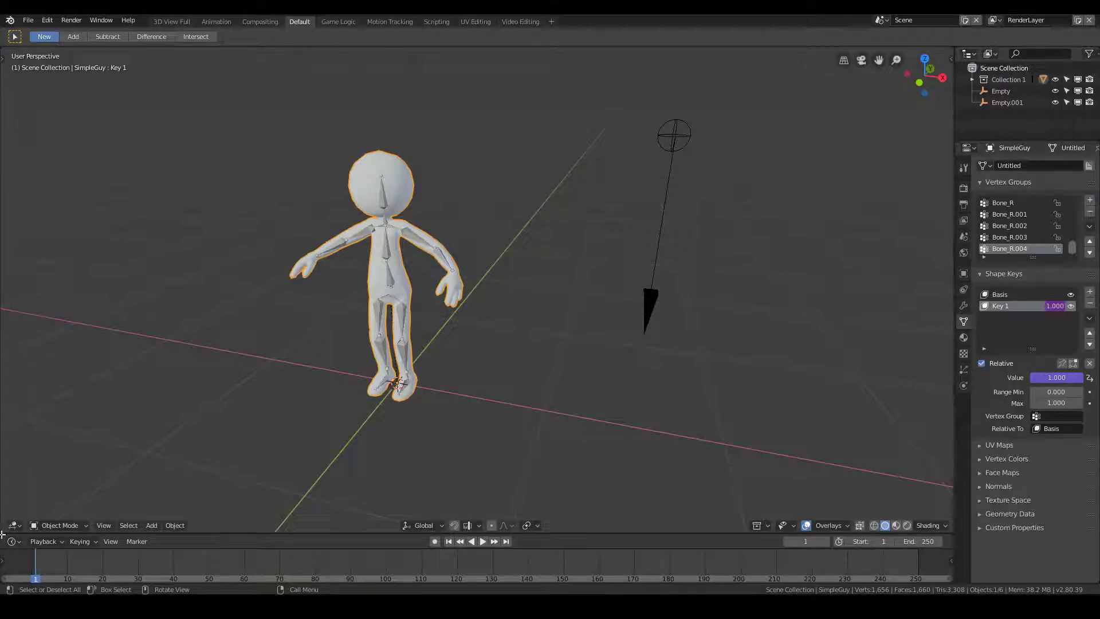
middle_drag(523, 419, 603, 408)
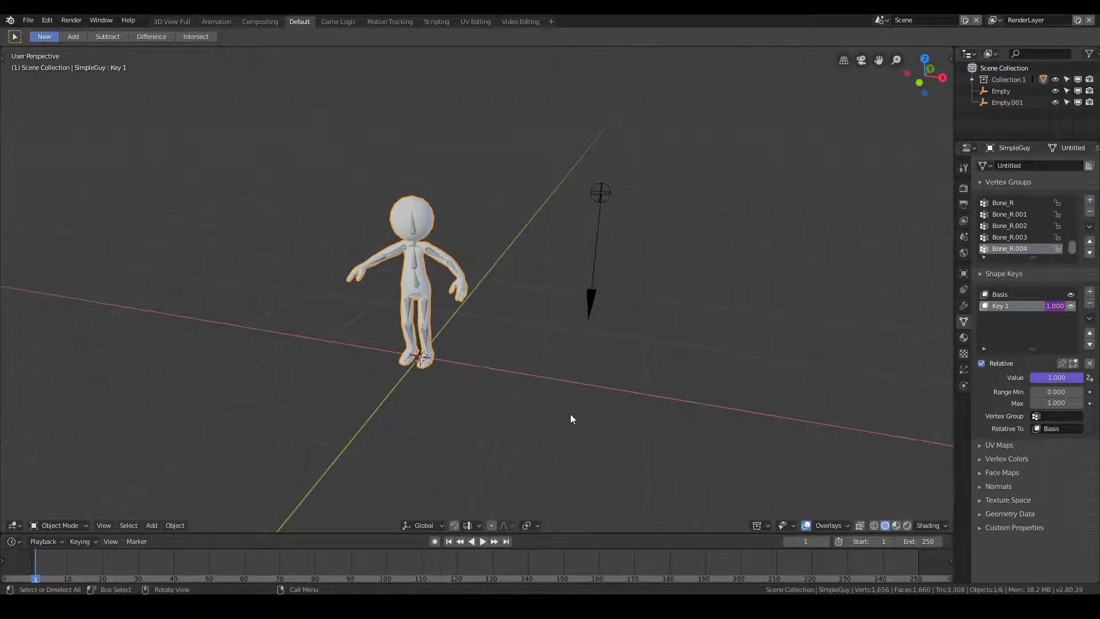
- Turn the 3D view into the Drivers editor and centre the driver curve
click(13, 526)
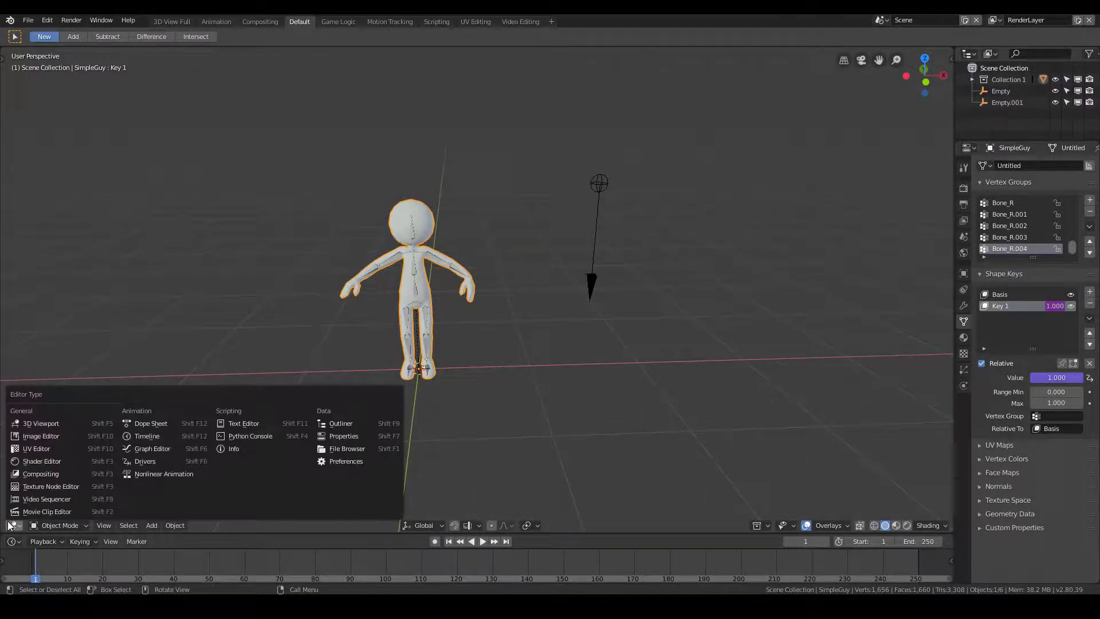
click(159, 459)
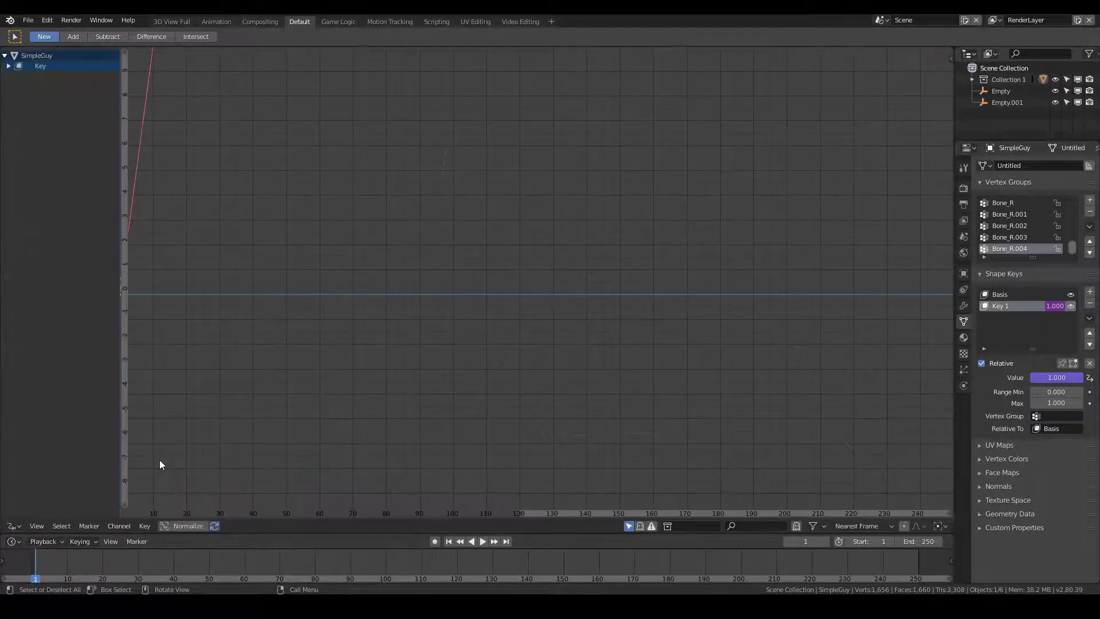
ctrl+scroll(417, 334, up, 3)
ctrl+scroll(417, 334, up, 2)
scroll(417, 334, down, 3)
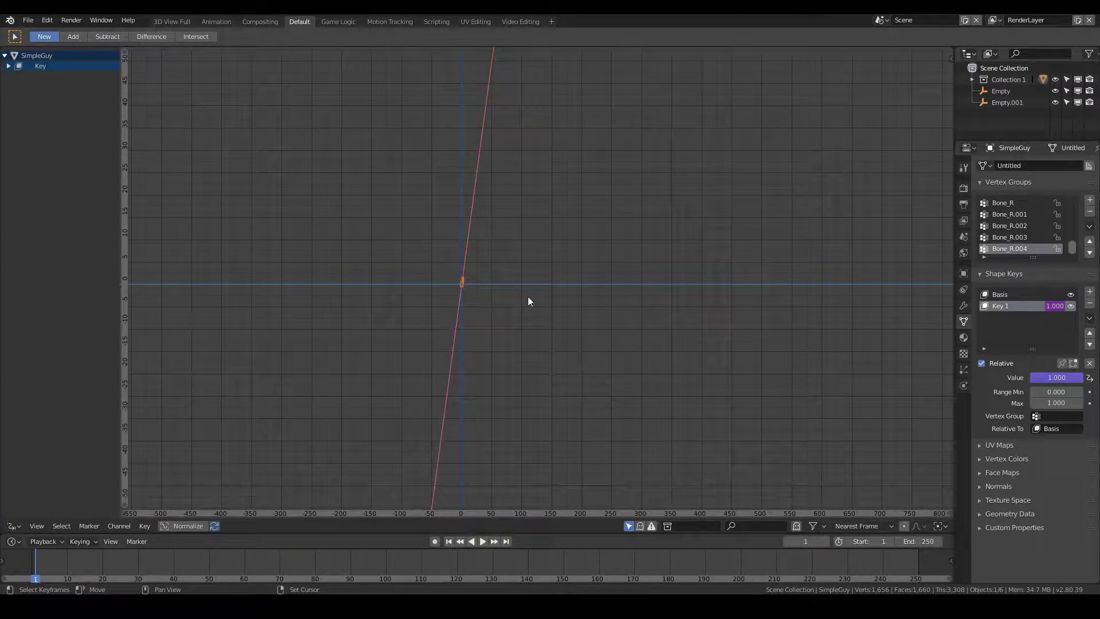
mouse_move(528, 297)
middle_down()
mouse_move(511, 468)
mouse_move(594, 414)
mouse_move(611, 335)
middle_up()
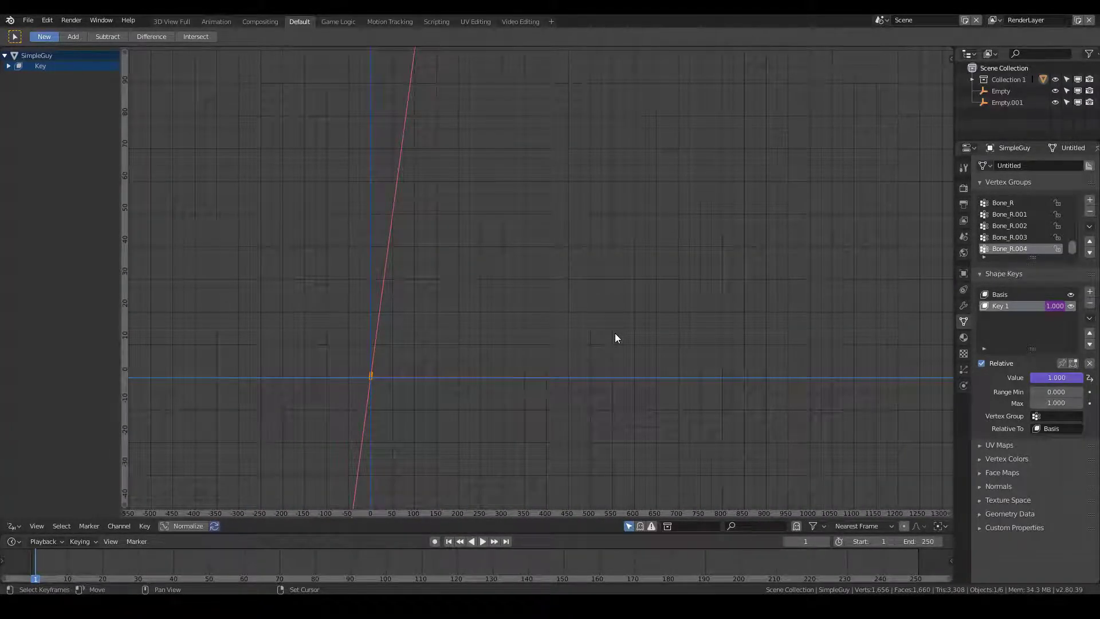
- Select the Value (Key 1) driver channel, show its sidebar, and zoom the graph out
click(9, 66)
click(47, 77)
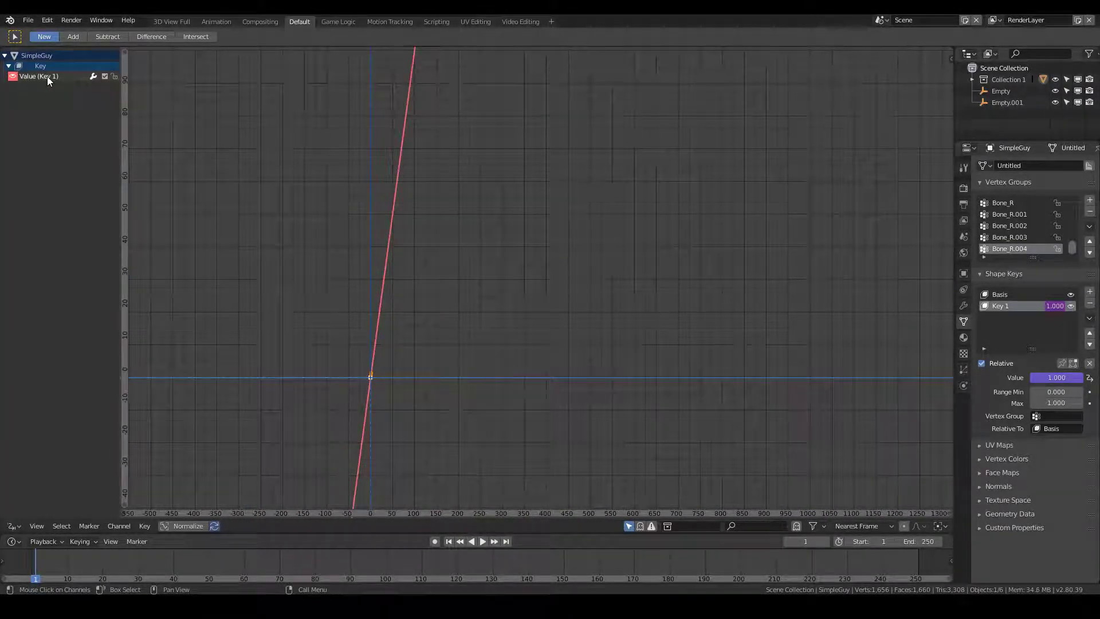
scroll(705, 247, down, 1)
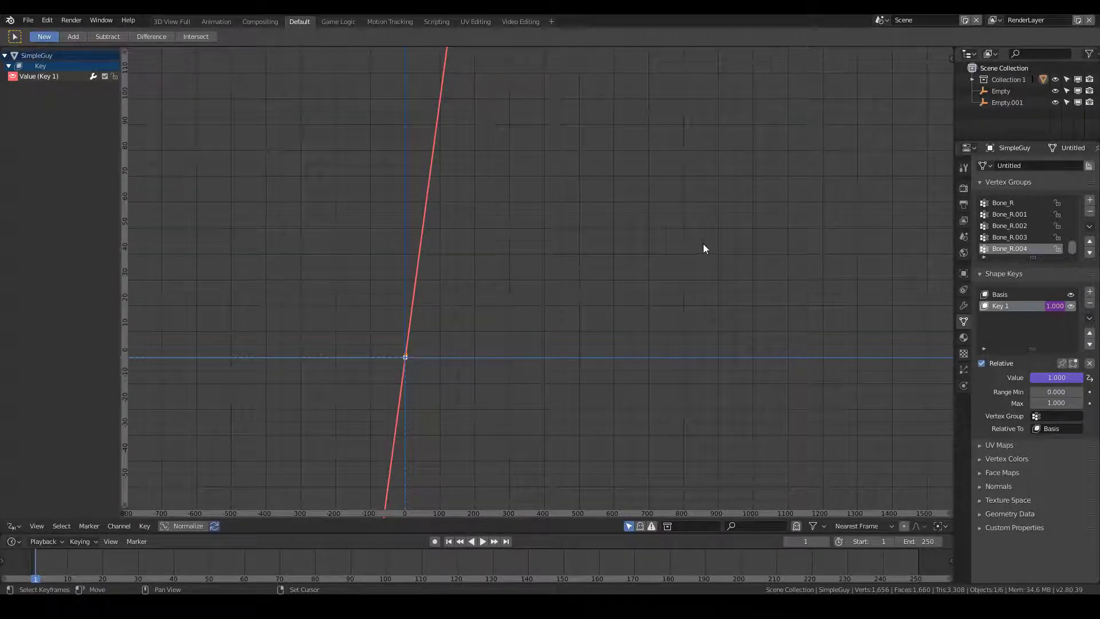
key(n)
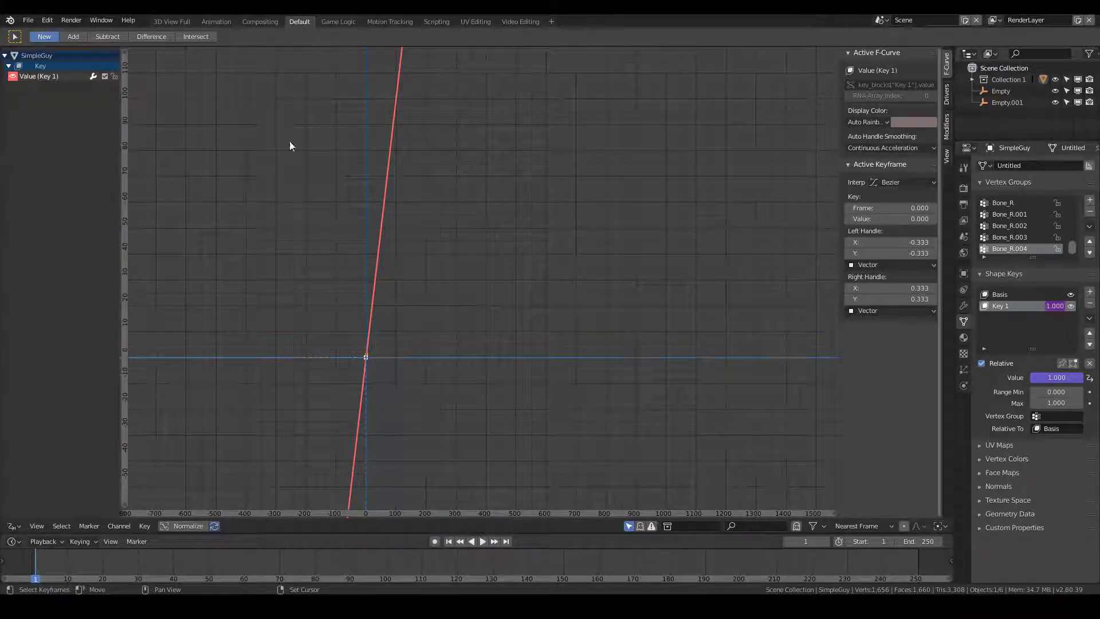
click(44, 65)
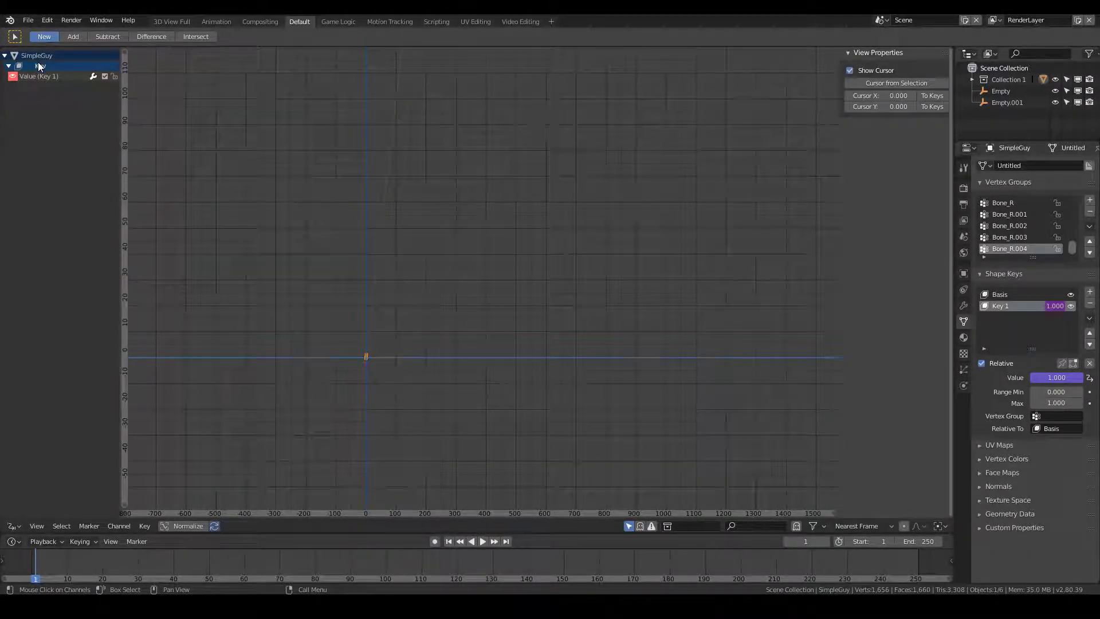
click(59, 78)
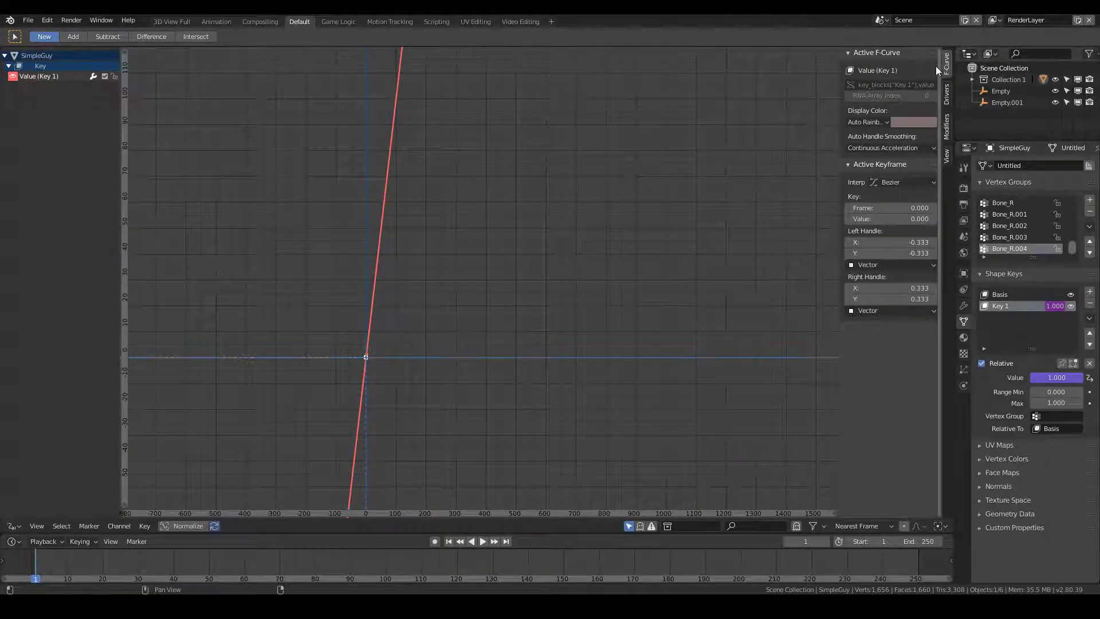
scroll(751, 267, down, 2)
scroll(774, 316, down, 2)
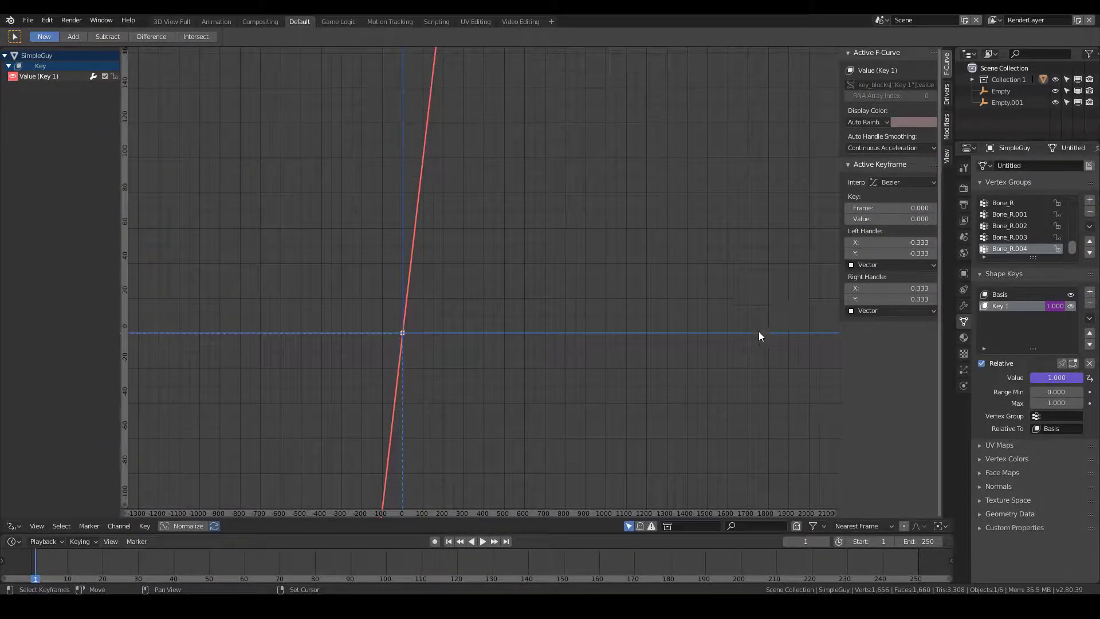
scroll(758, 332, down, 2)
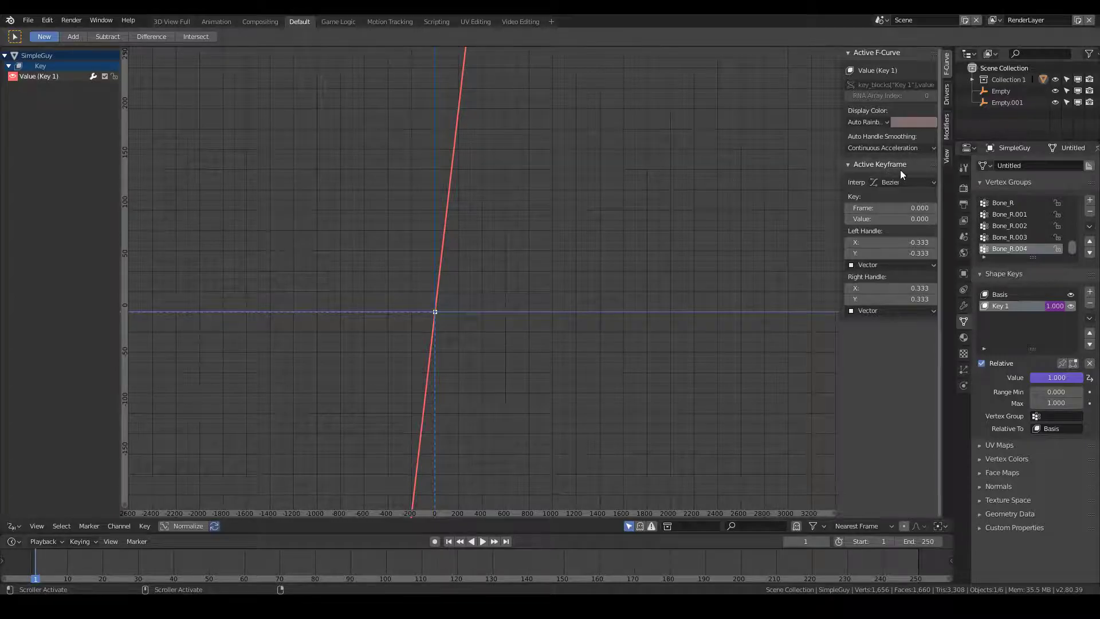
- Browse the driver sidebar tabs and keep the driver type as Scripted Expression
click(949, 99)
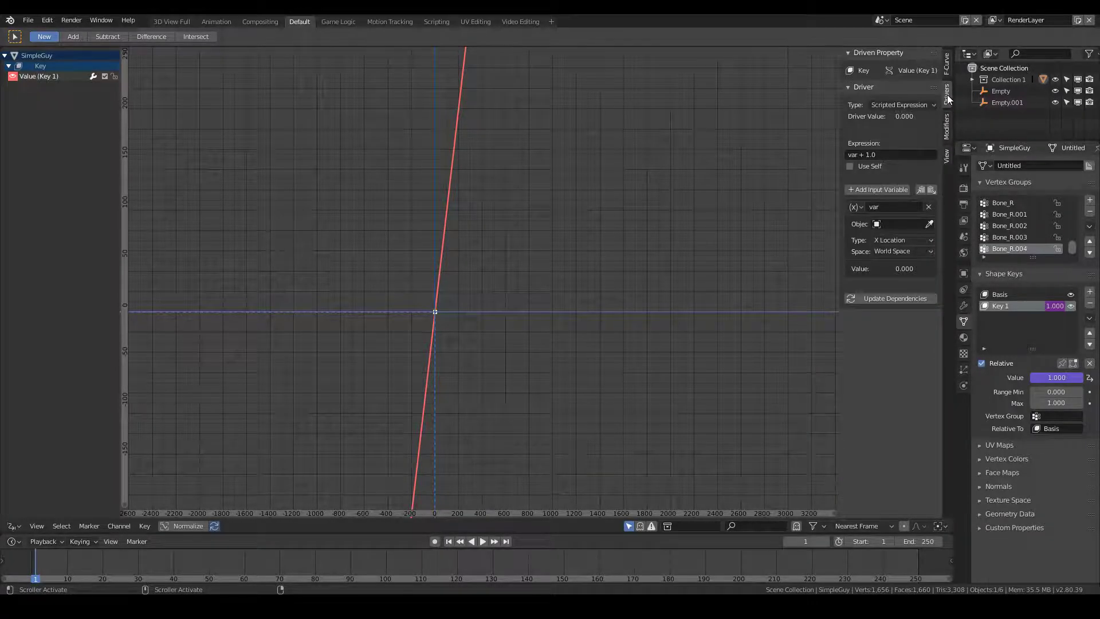
click(949, 132)
click(951, 150)
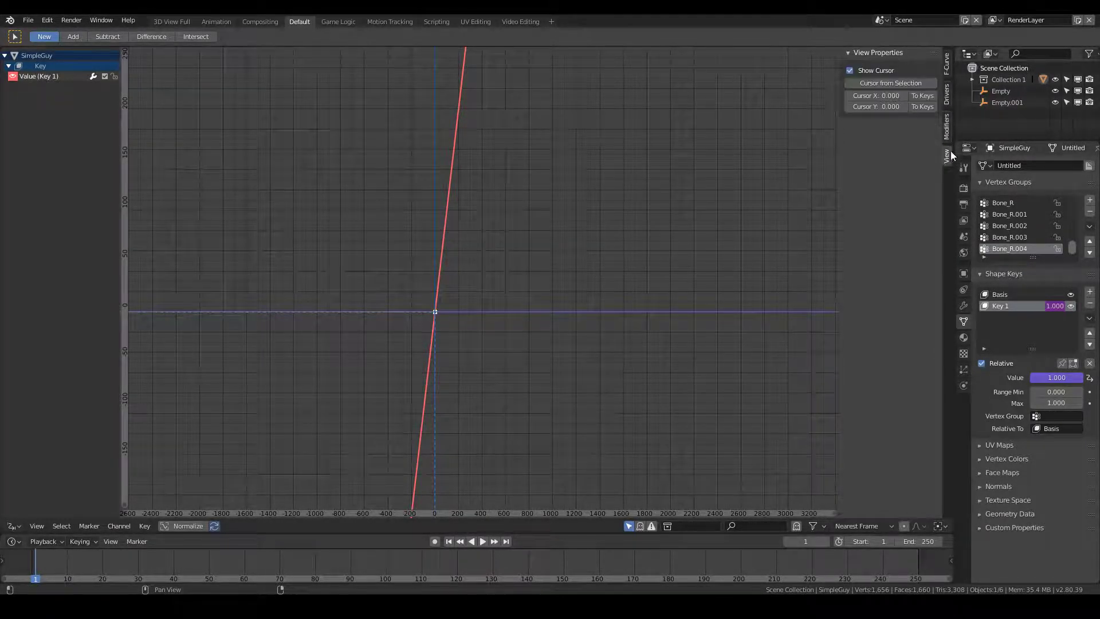
click(946, 131)
click(903, 71)
click(941, 99)
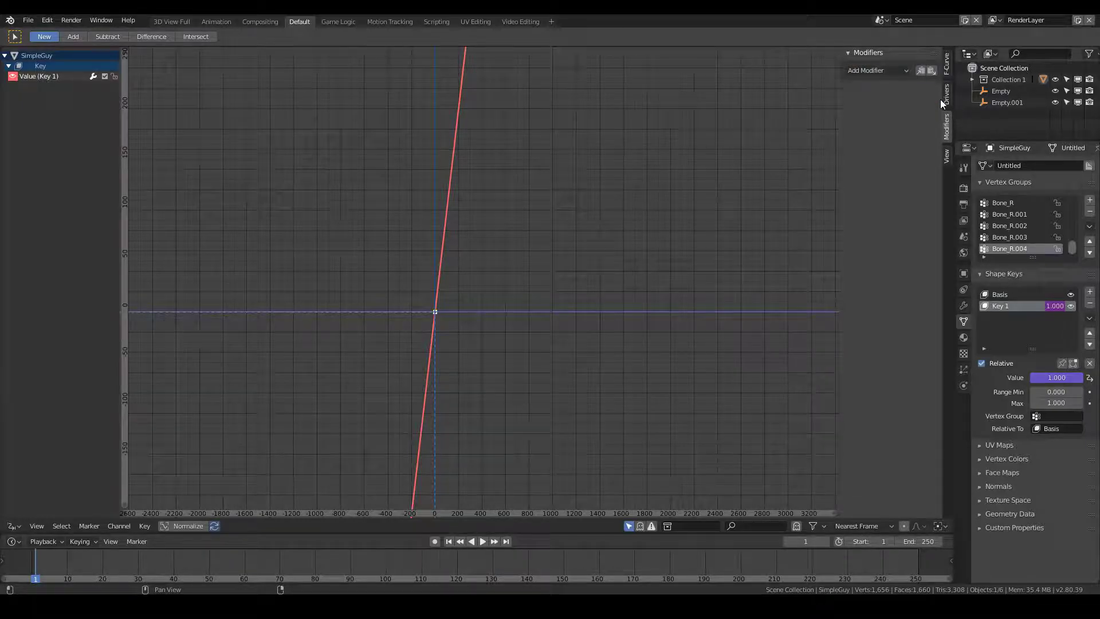
click(911, 104)
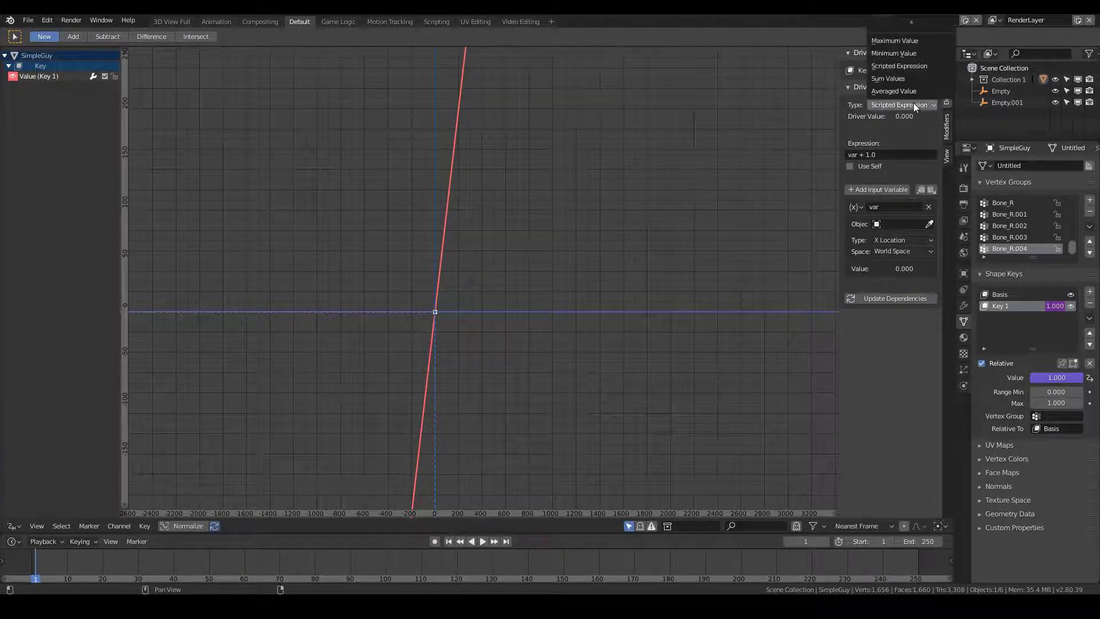
click(914, 102)
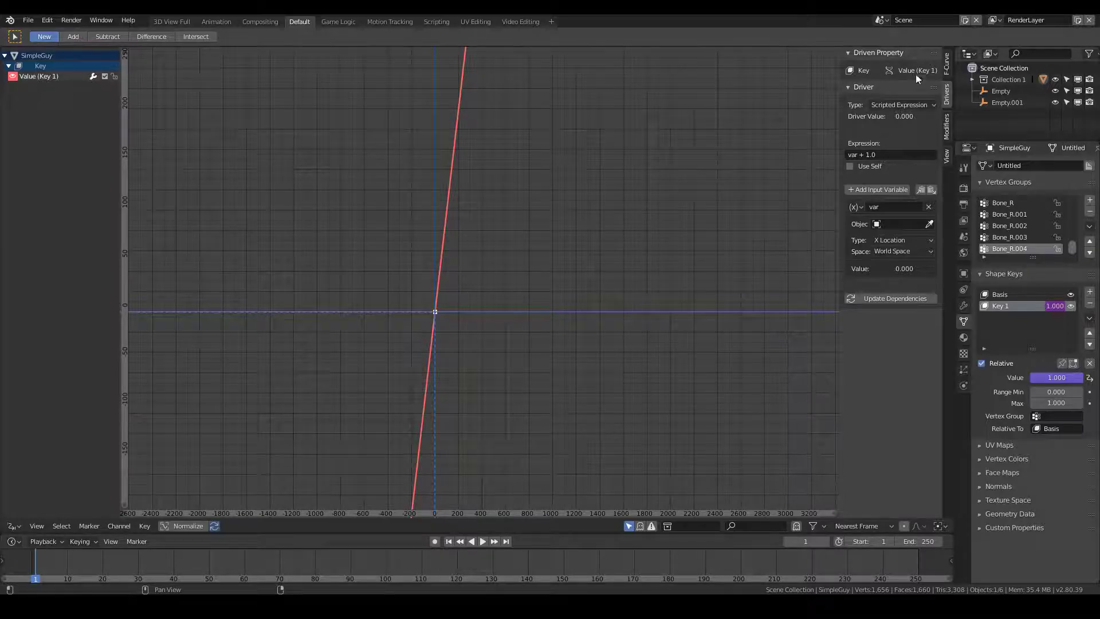
click(897, 105)
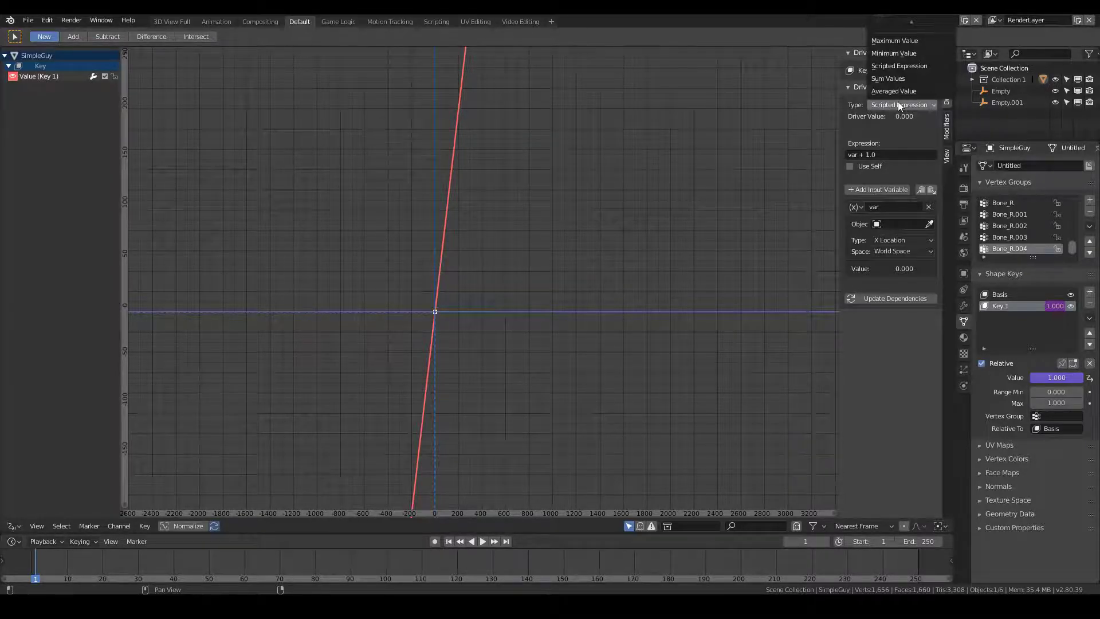
click(899, 103)
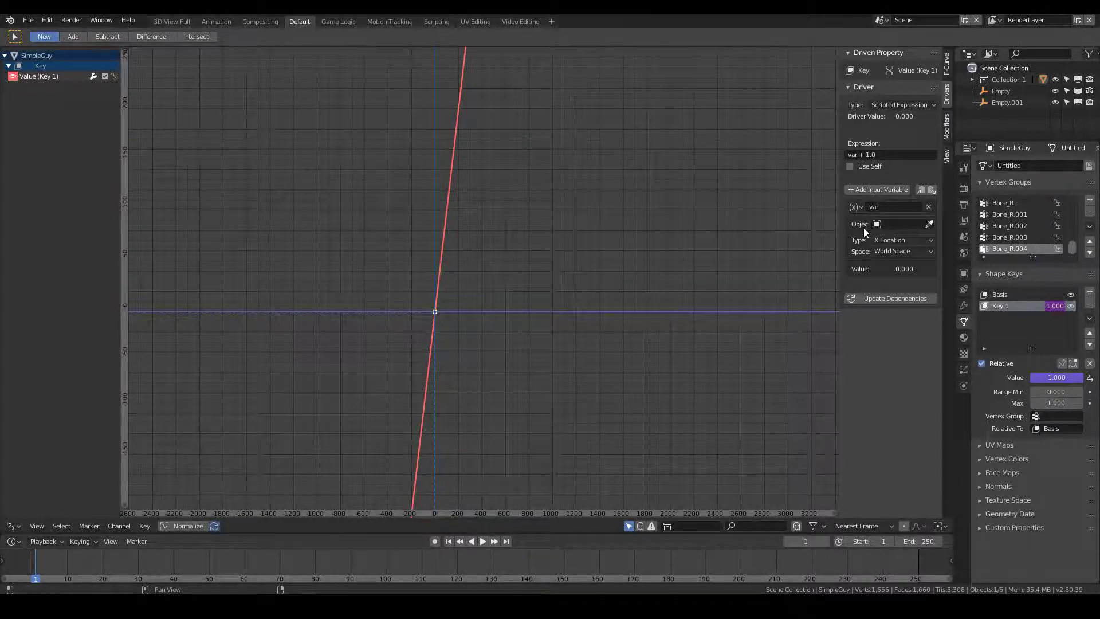
- Set the driver variable's Object to Empty
click(906, 224)
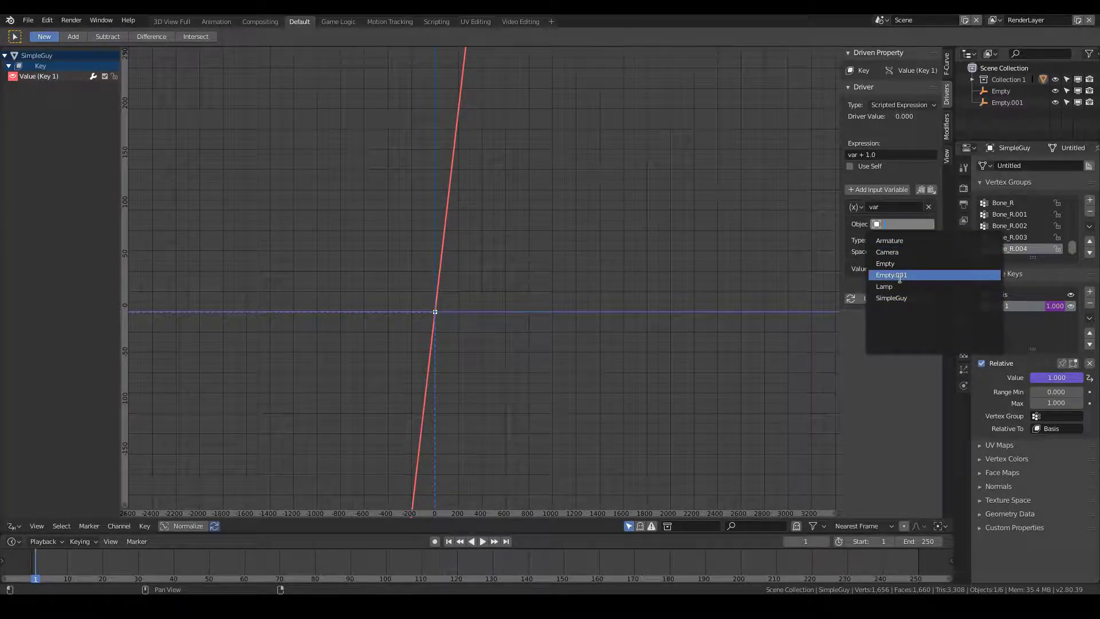
click(892, 265)
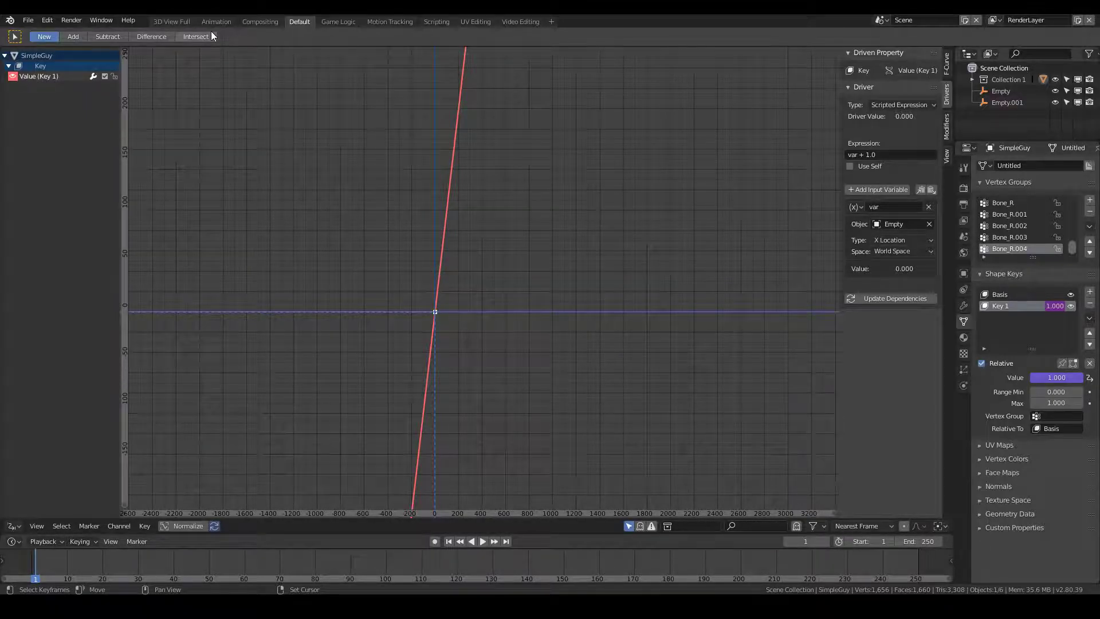
click(14, 526)
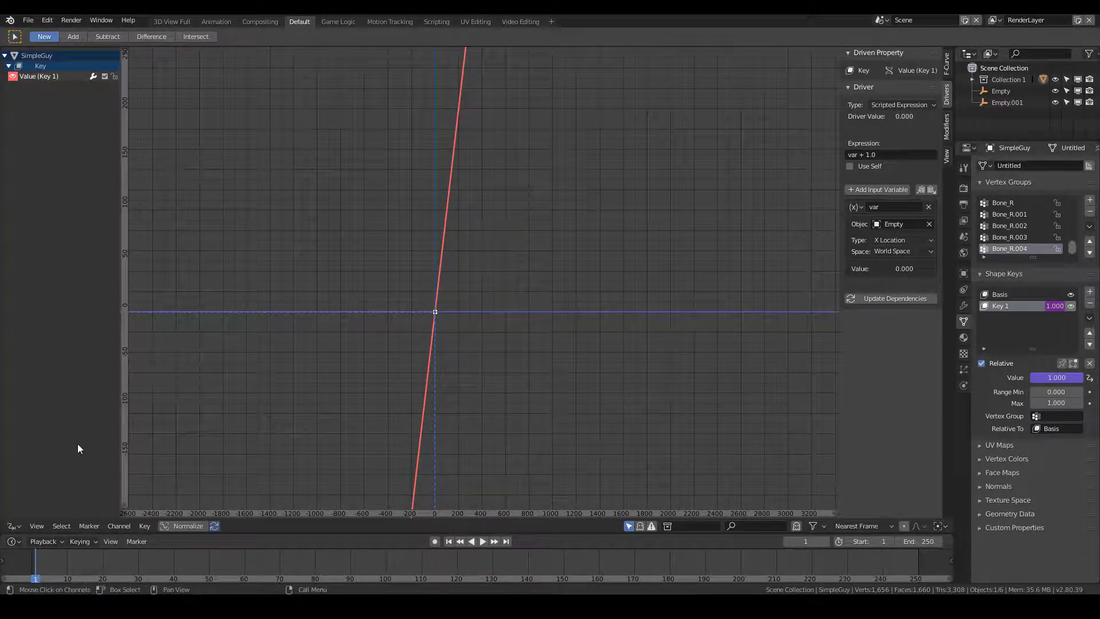
click(14, 527)
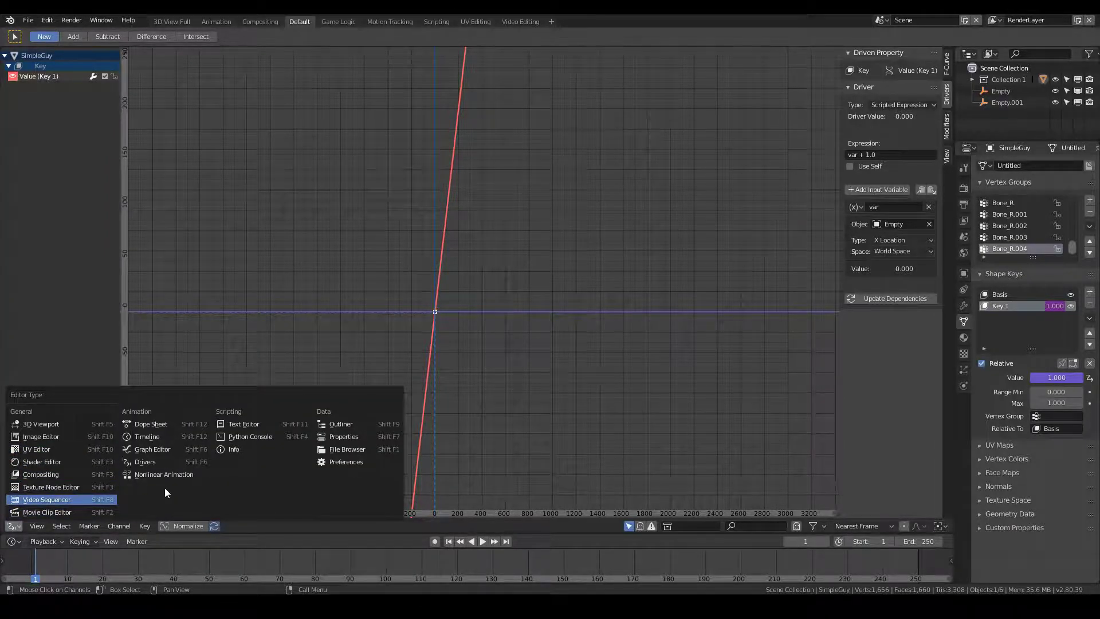
- Return to the 3D viewport and move the Empty along Z to 1.62053
click(175, 451)
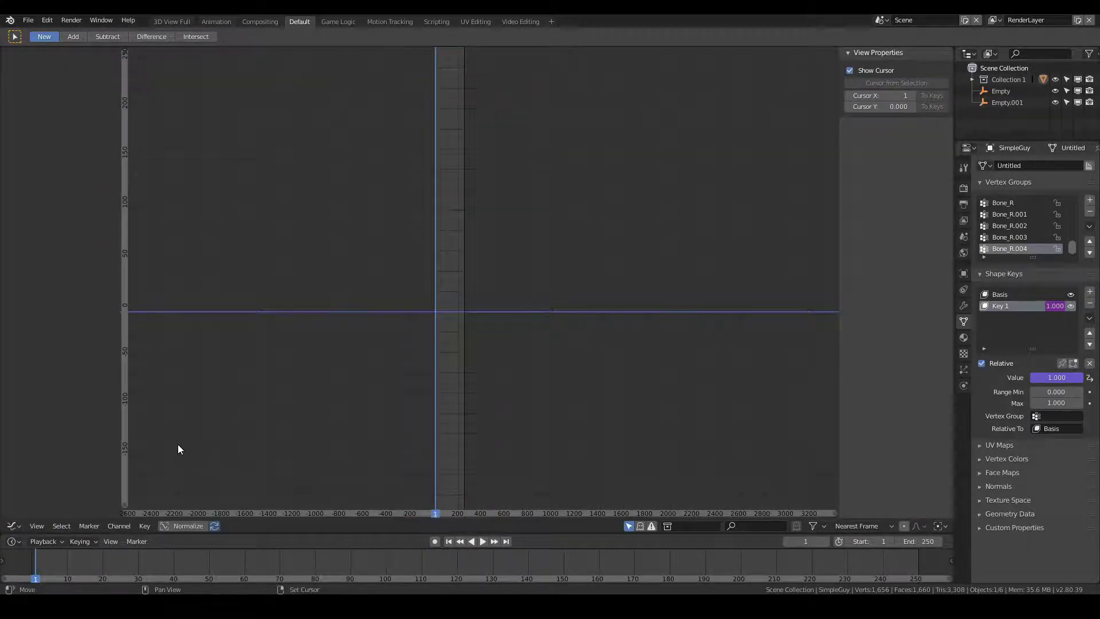
click(13, 531)
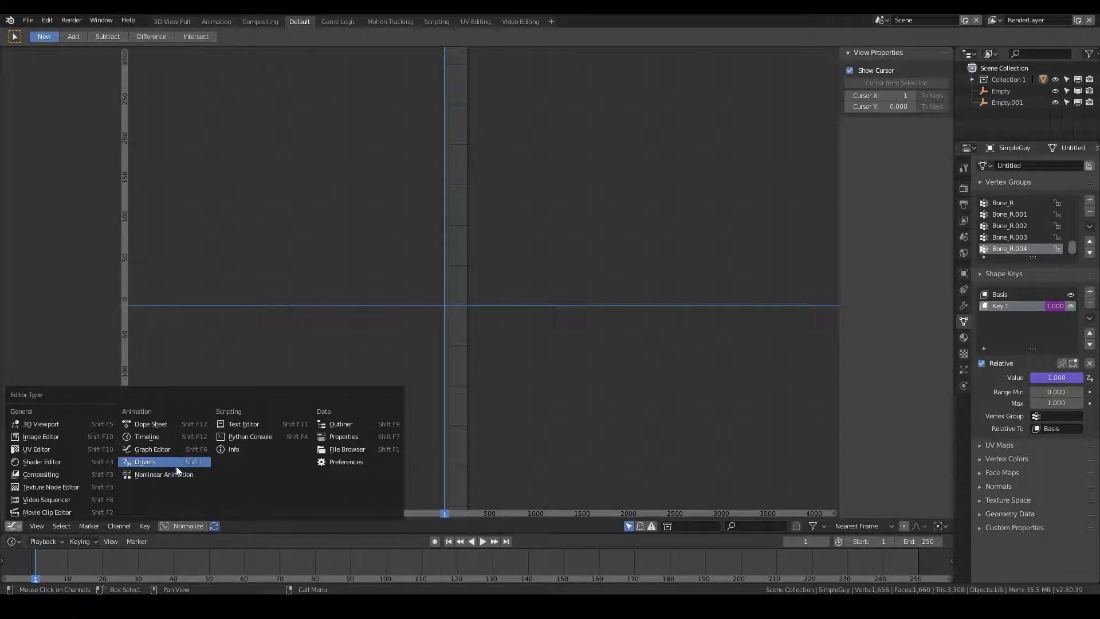
click(37, 424)
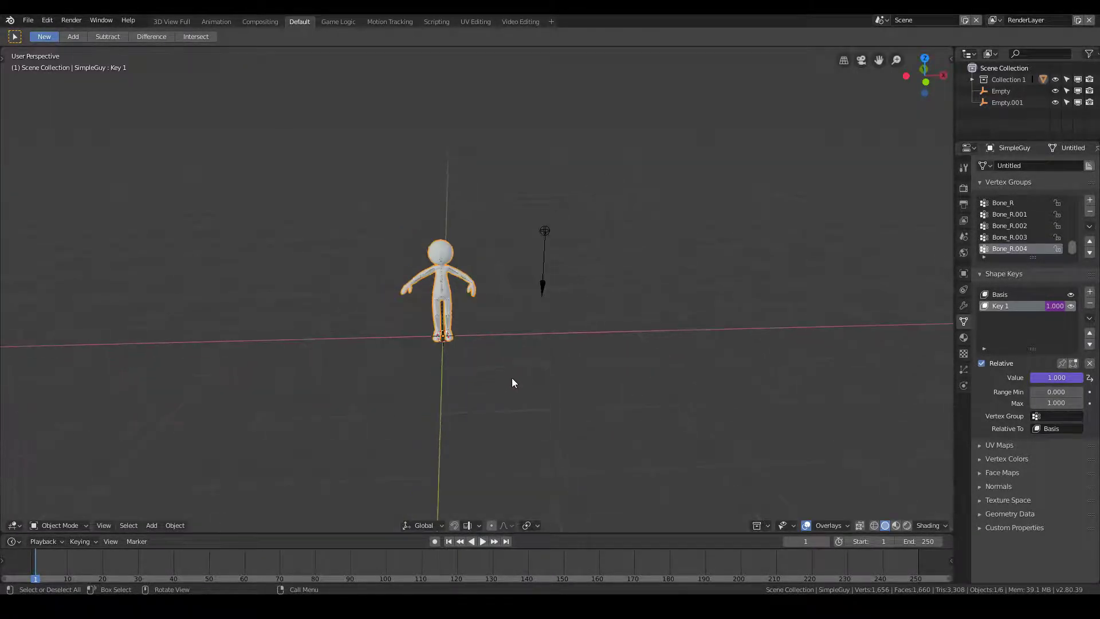
click(599, 184)
key(n)
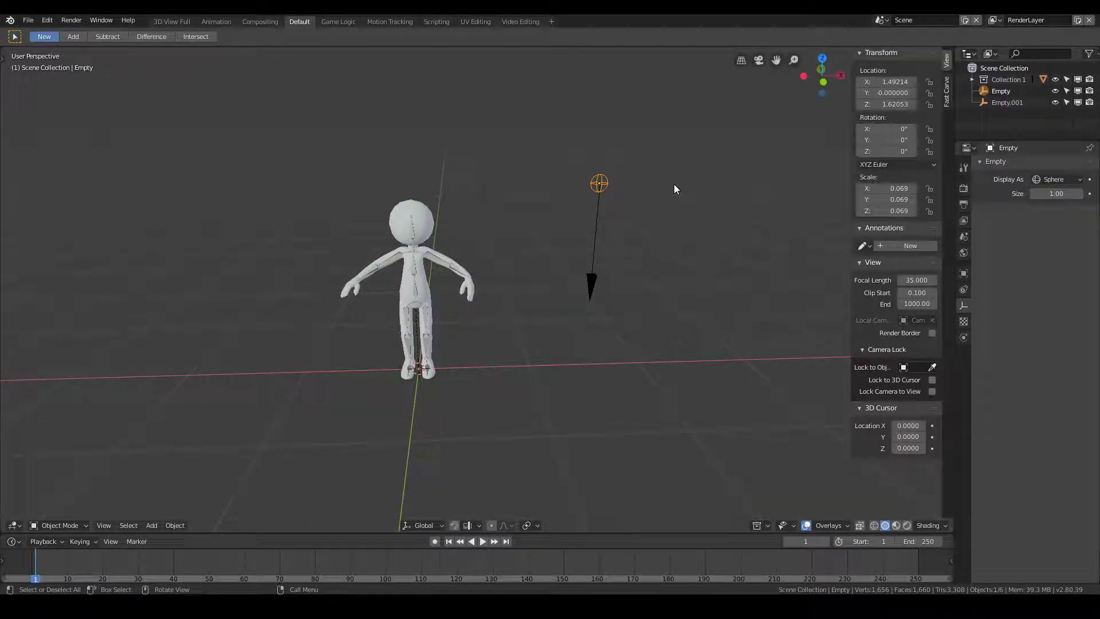
mouse_move(733, 156)
shift+middle_down()
mouse_move(690, 235)
mouse_move(694, 201)
mouse_move(722, 203)
mouse_move(645, 143)
shift+middle_up()
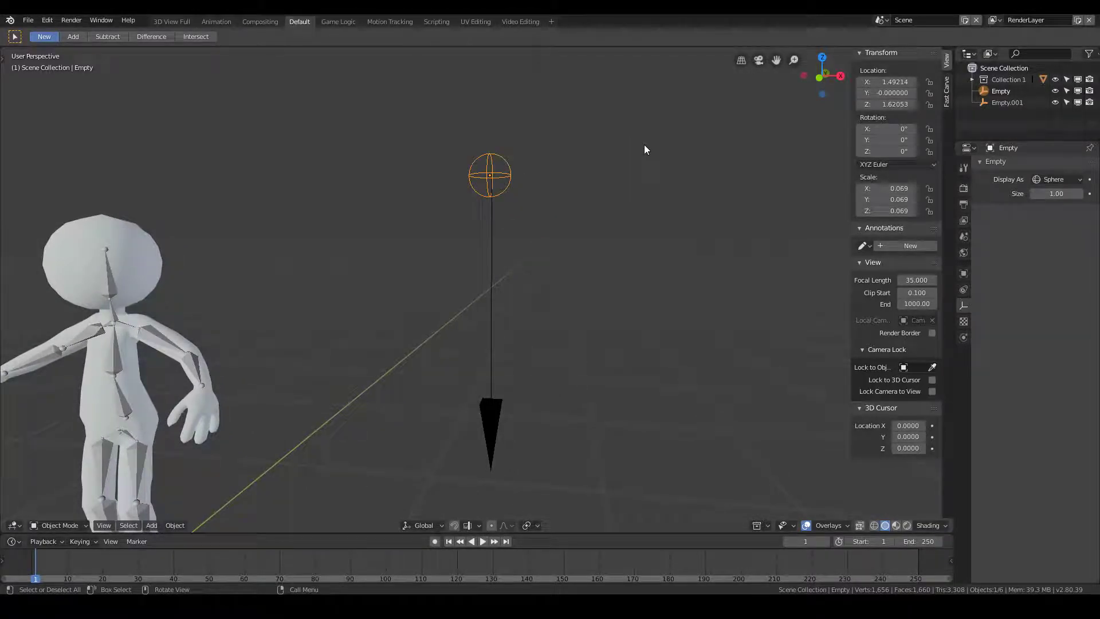
key(g)
key(y)
key(Escape)
key(g)
key(z)
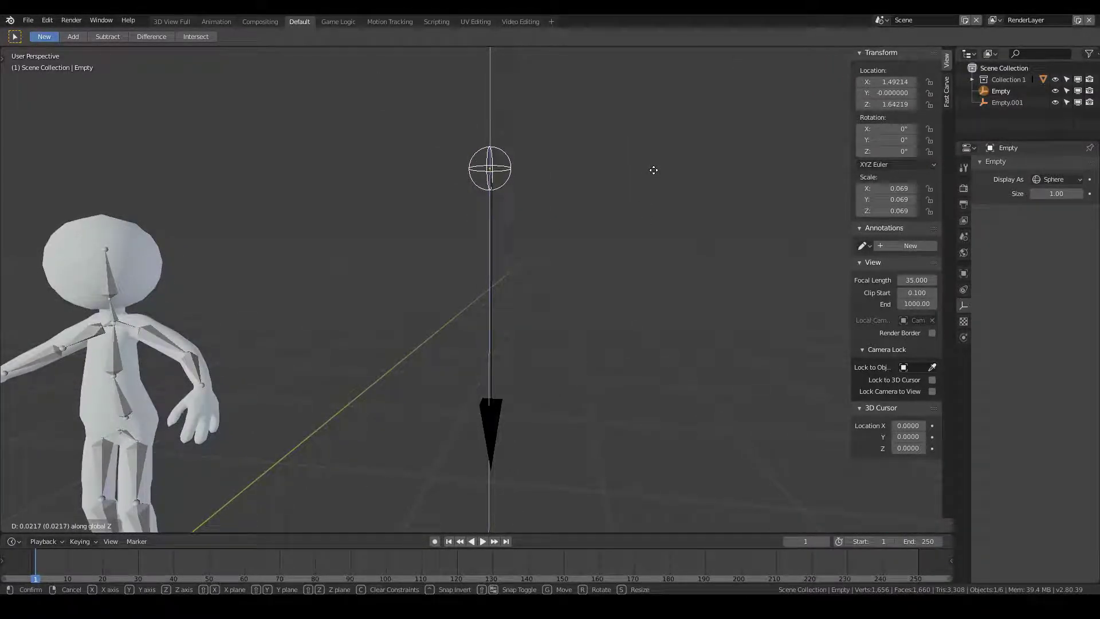
click(672, 222)
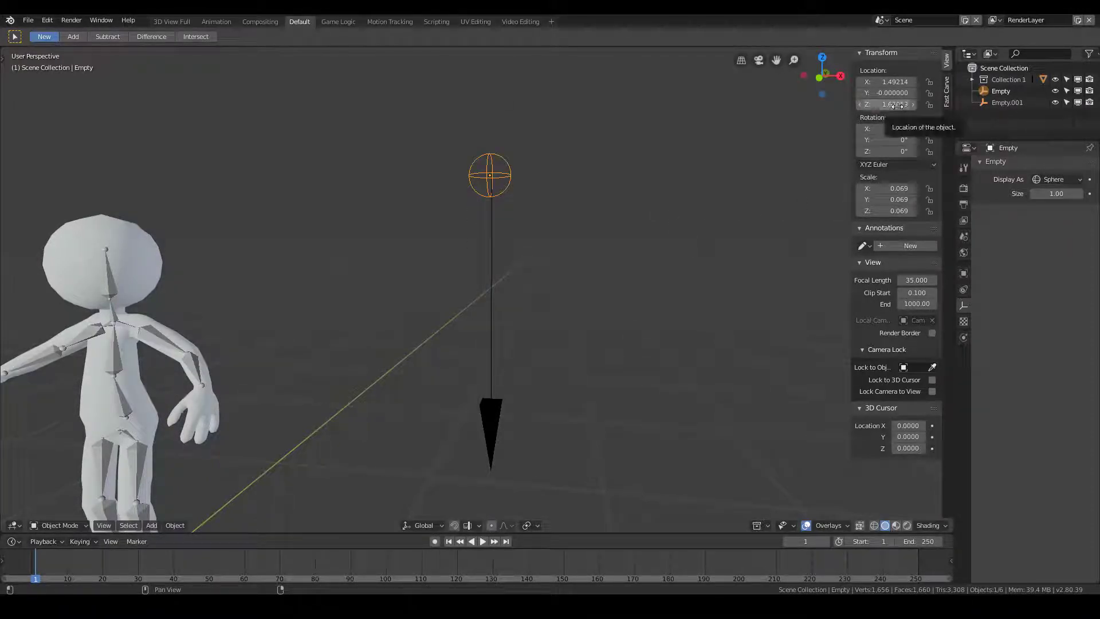
- Try applying the Empty's location, then rotation and scale, undoing each
key(ctrl+a)
click(569, 252)
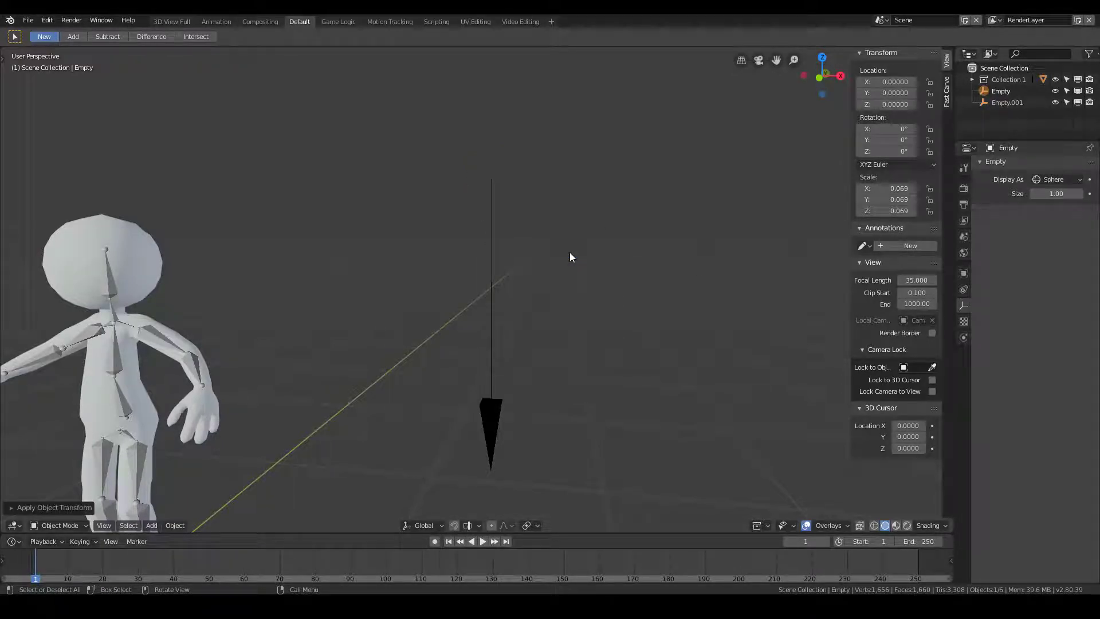
scroll(570, 252, down, 3)
scroll(511, 286, down, 4)
key(ctrl+z)
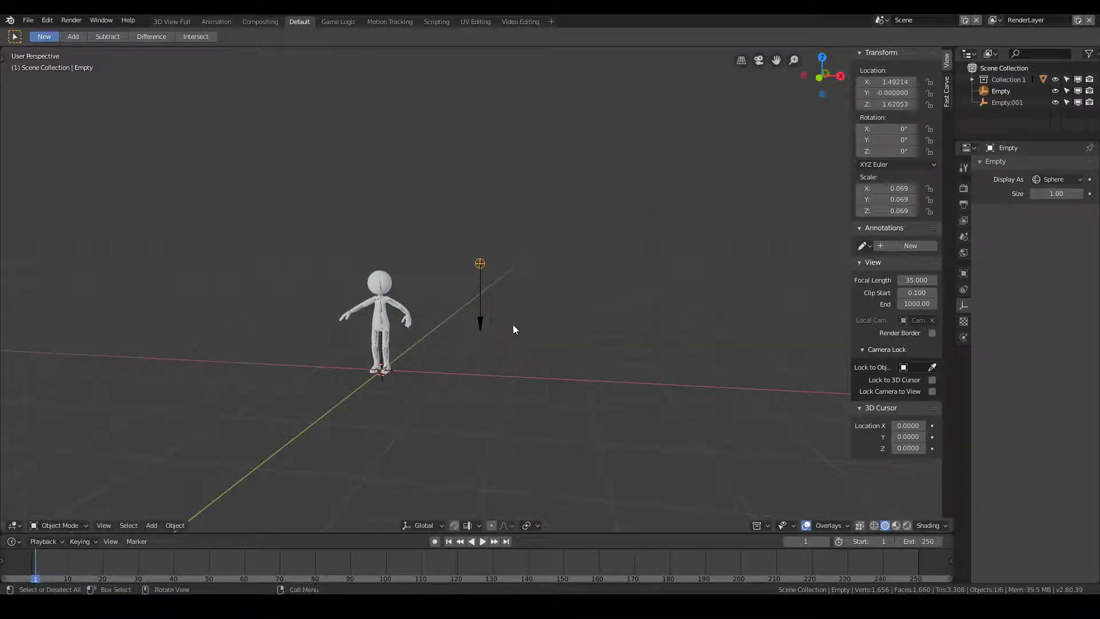
scroll(513, 325, up, 3)
scroll(511, 298, up, 3)
key(ctrl+a)
click(506, 295)
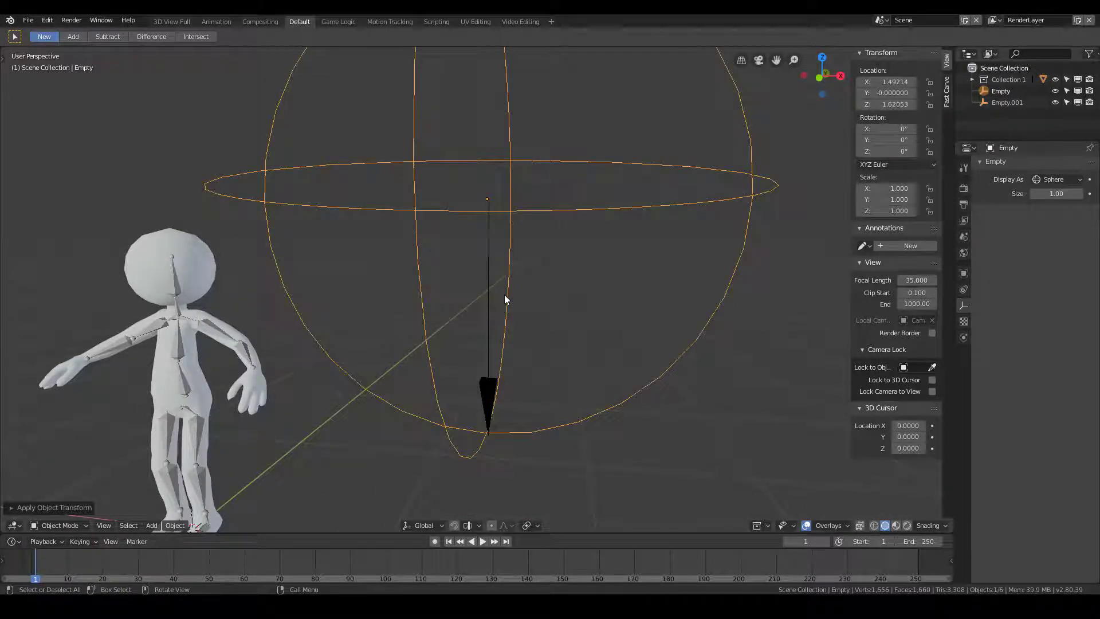
key(ctrl+z)
mouse_move(548, 290)
middle_down()
mouse_move(586, 279)
mouse_move(577, 263)
middle_up()
middle_drag(690, 234, 646, 240)
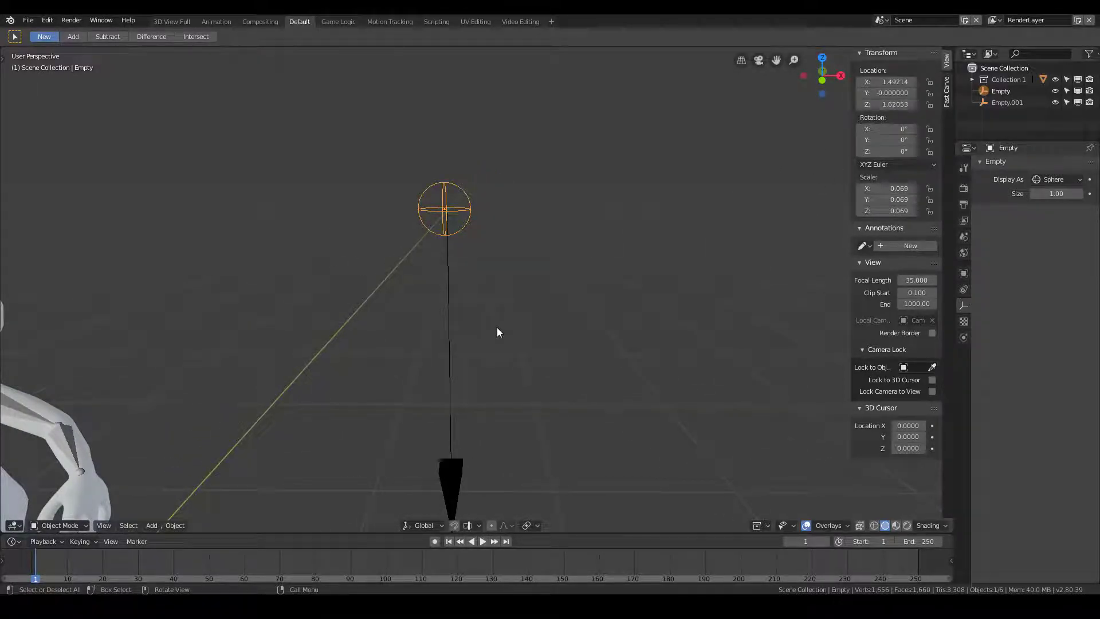
- Lower the Empty along Z to 0.65159
key(g)
key(z)
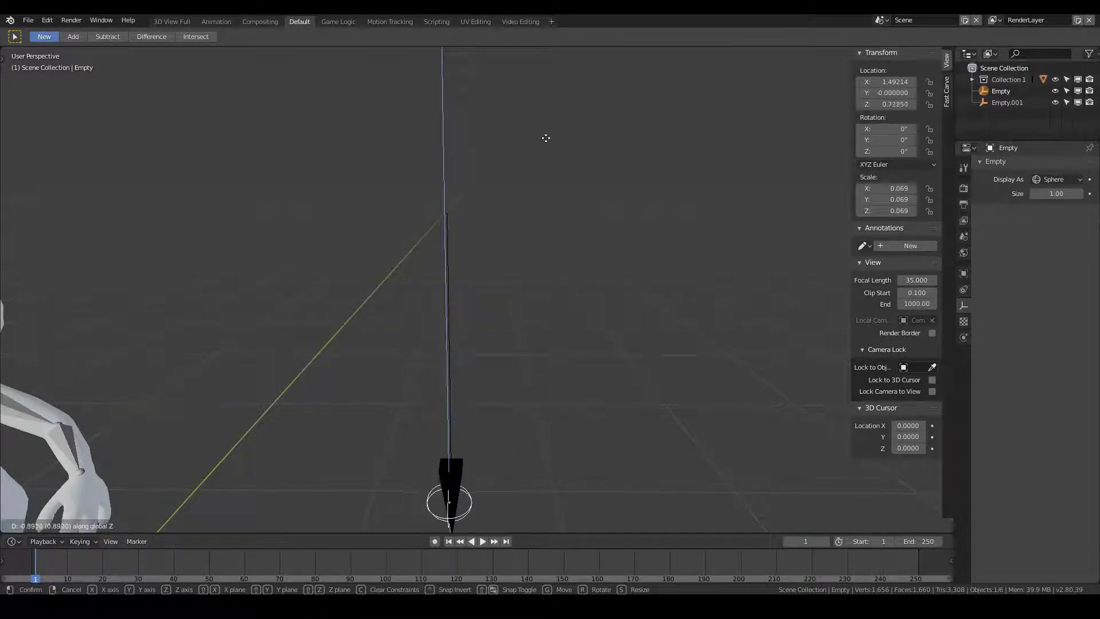
click(544, 156)
mouse_move(544, 156)
middle_down()
mouse_move(547, 241)
mouse_move(555, 222)
middle_up()
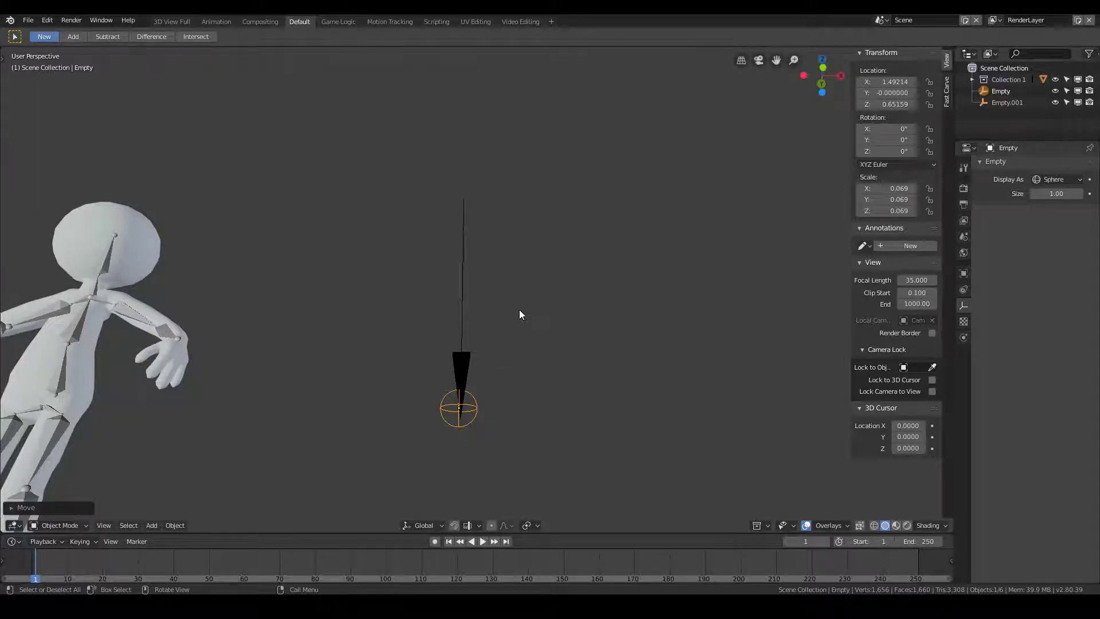
scroll(459, 235, down, 3)
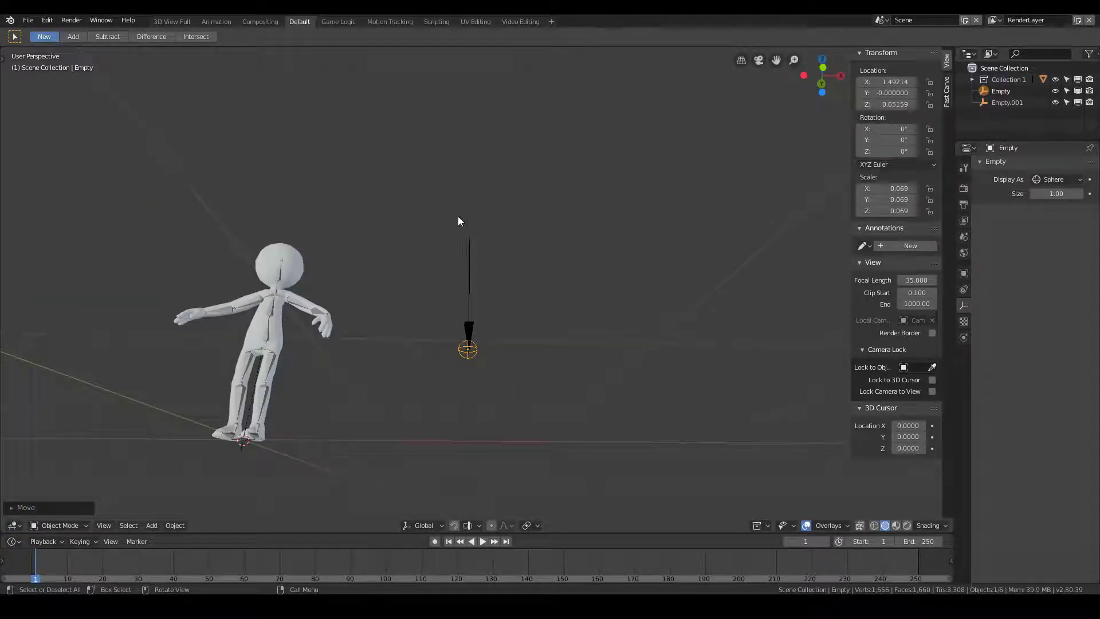
click(11, 541)
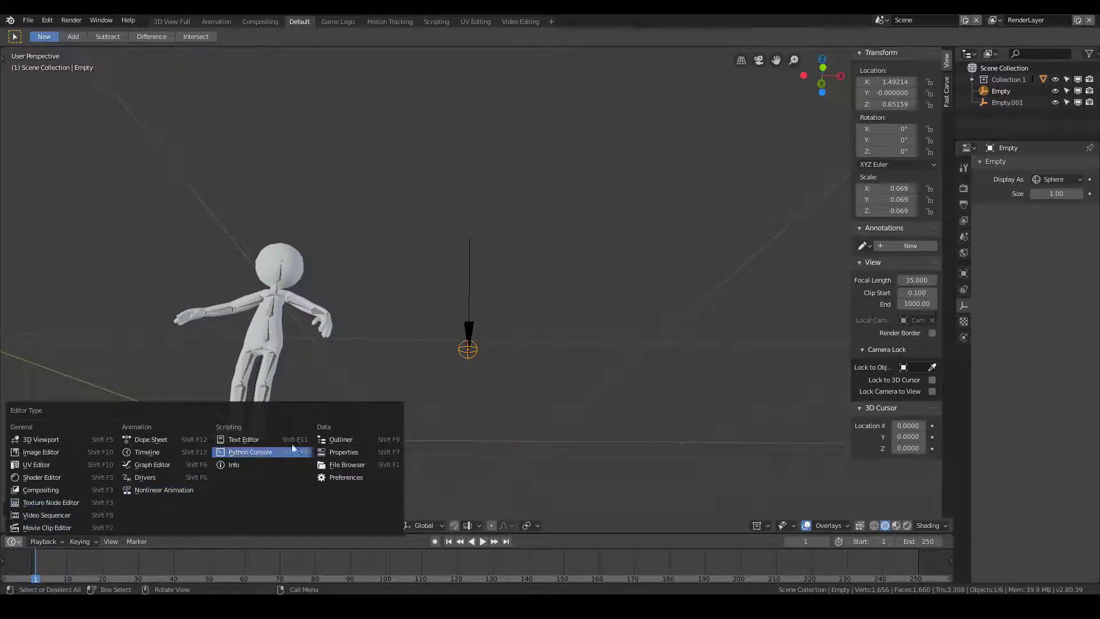
- Enter 1.62 as the Empty's Location Z in the sidebar
click(885, 103)
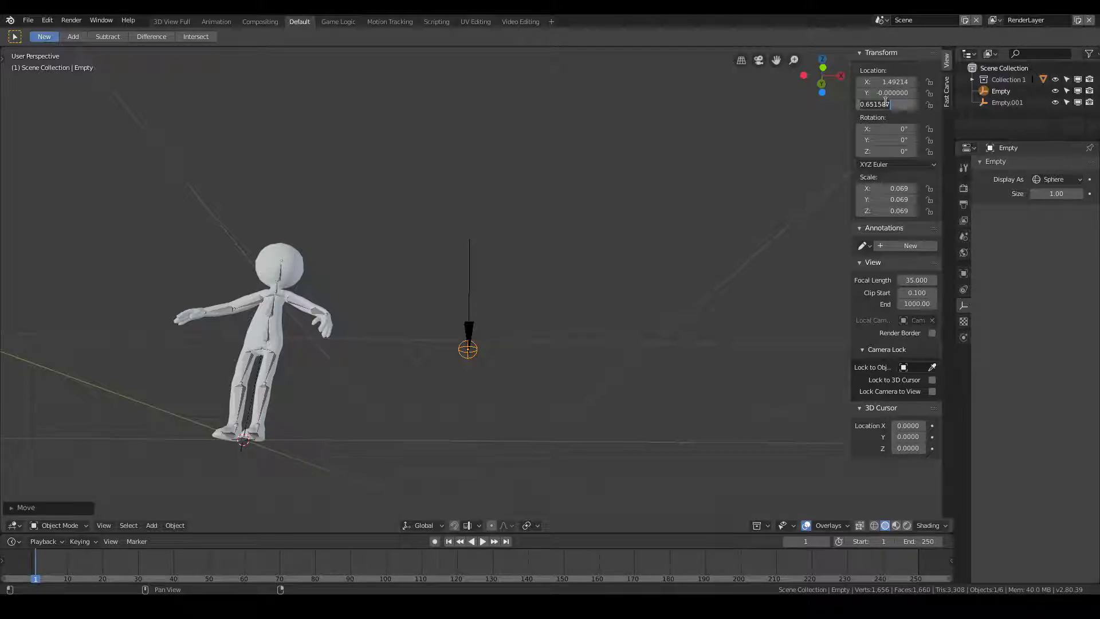
text(1.62)
key(Return)
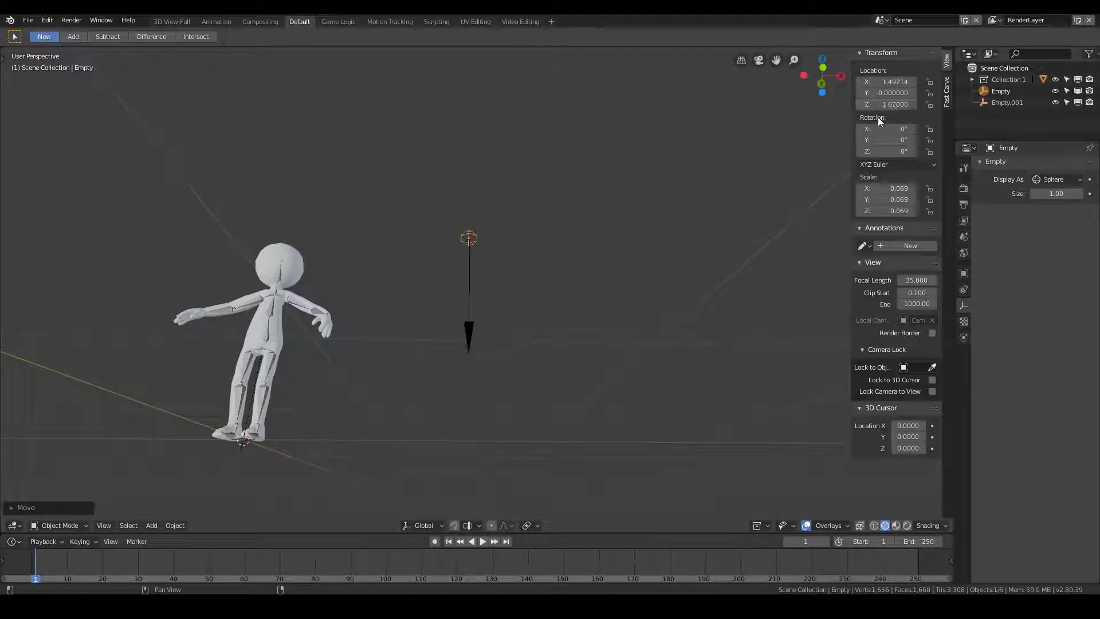
click(14, 526)
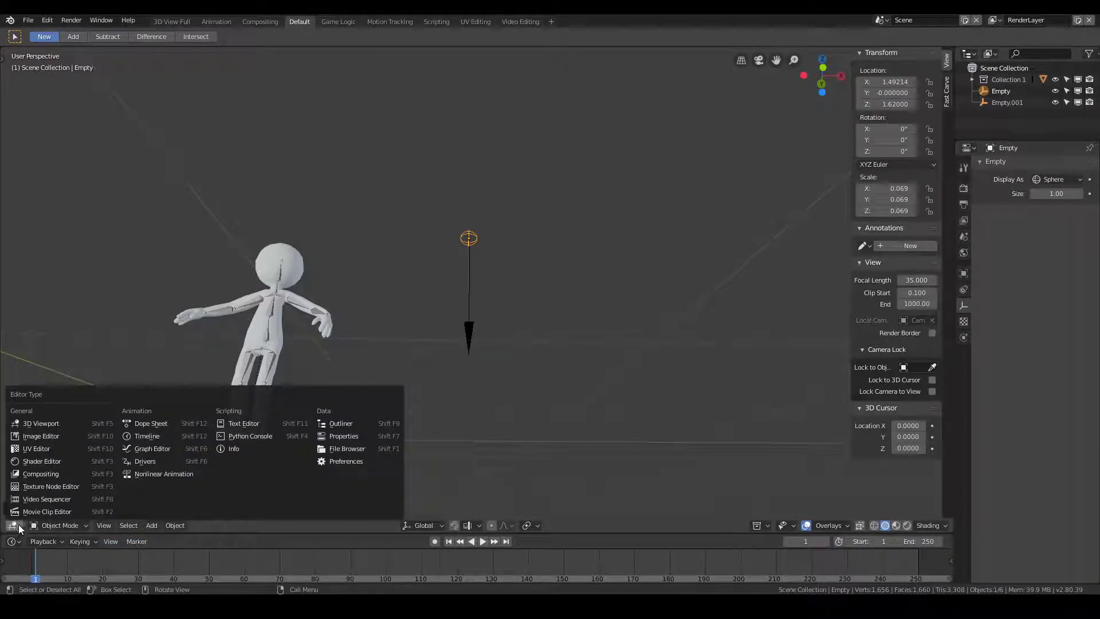
- Switch the main area to the Graph Editor and toggle the bottom area between 3D Viewport and Timeline
click(164, 464)
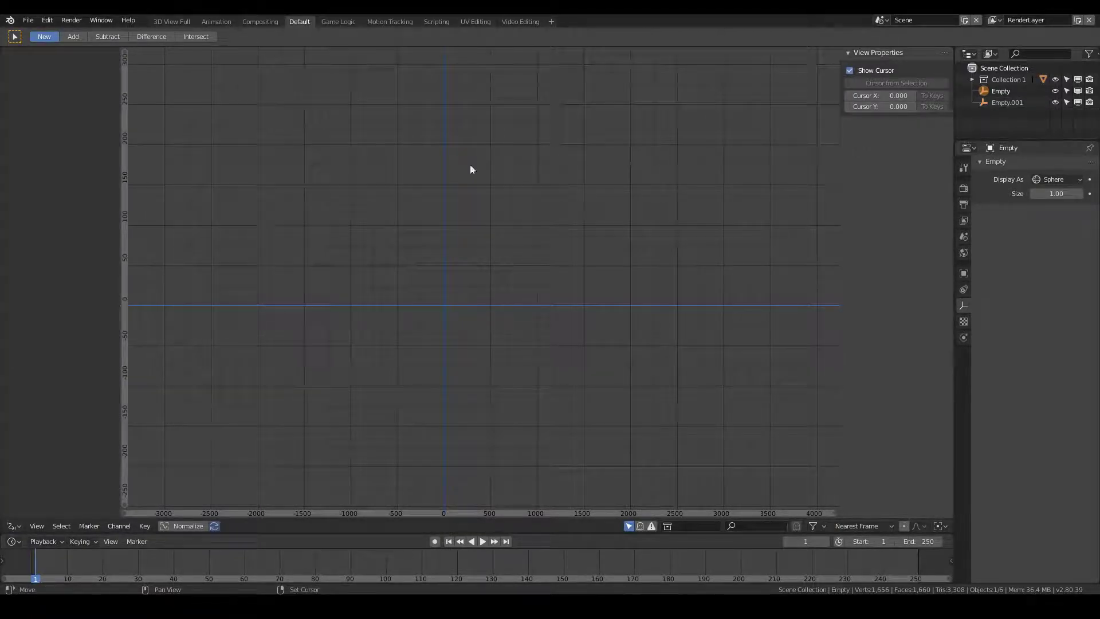
scroll(401, 252, down, 4)
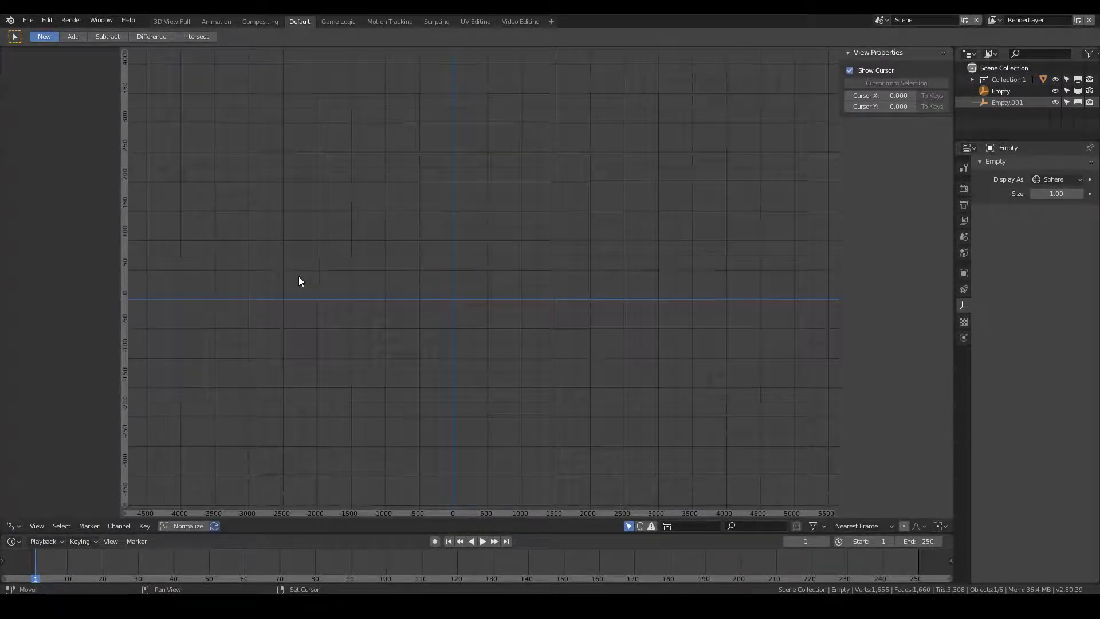
click(13, 542)
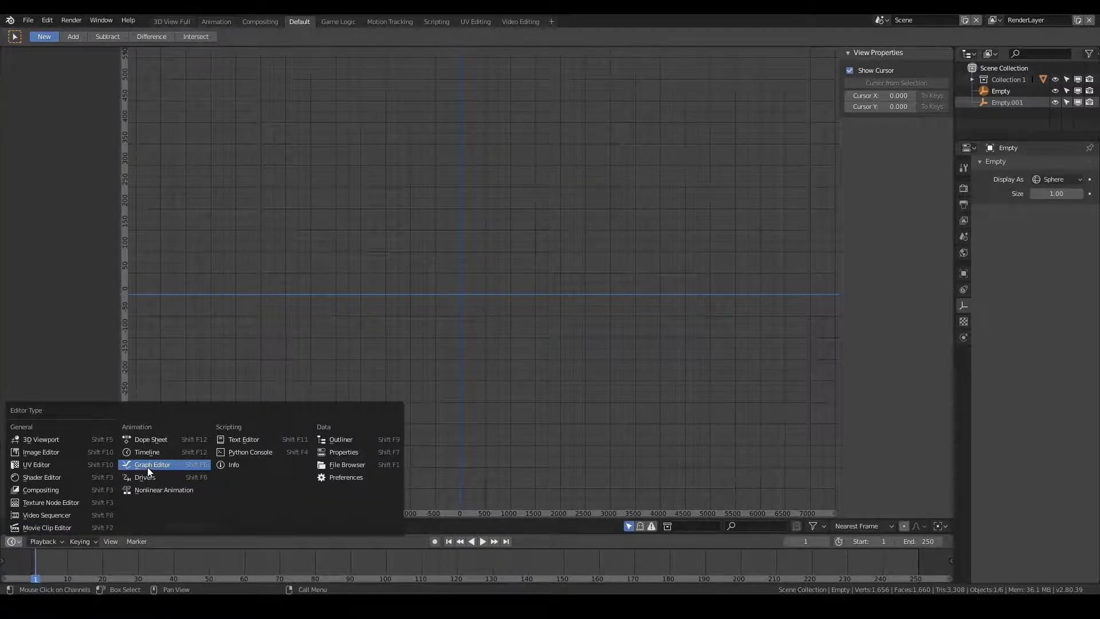
click(37, 438)
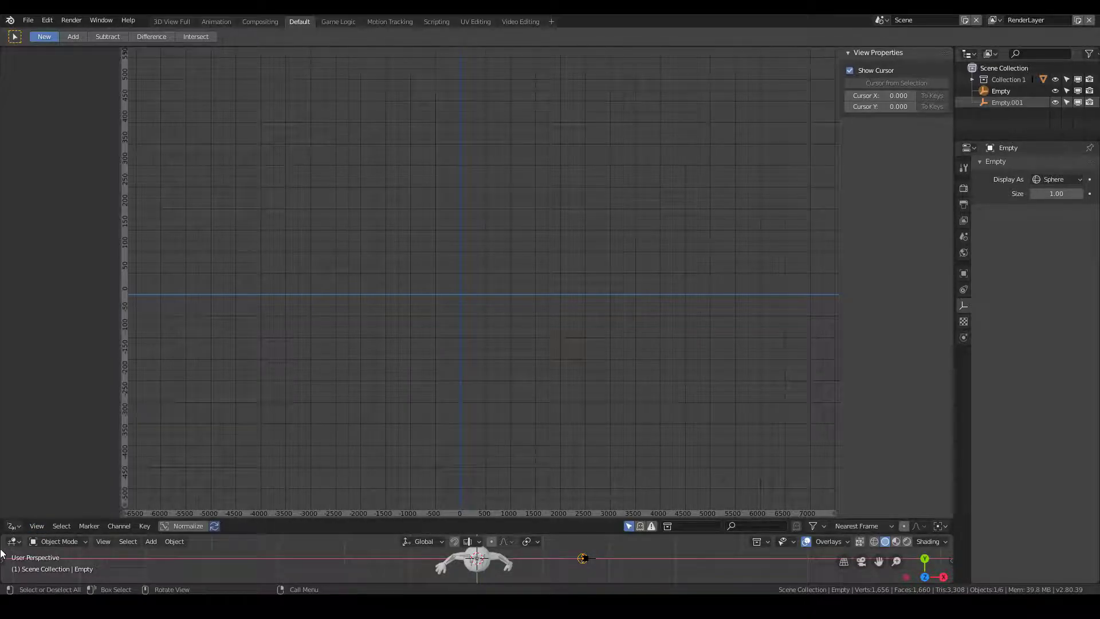
click(14, 542)
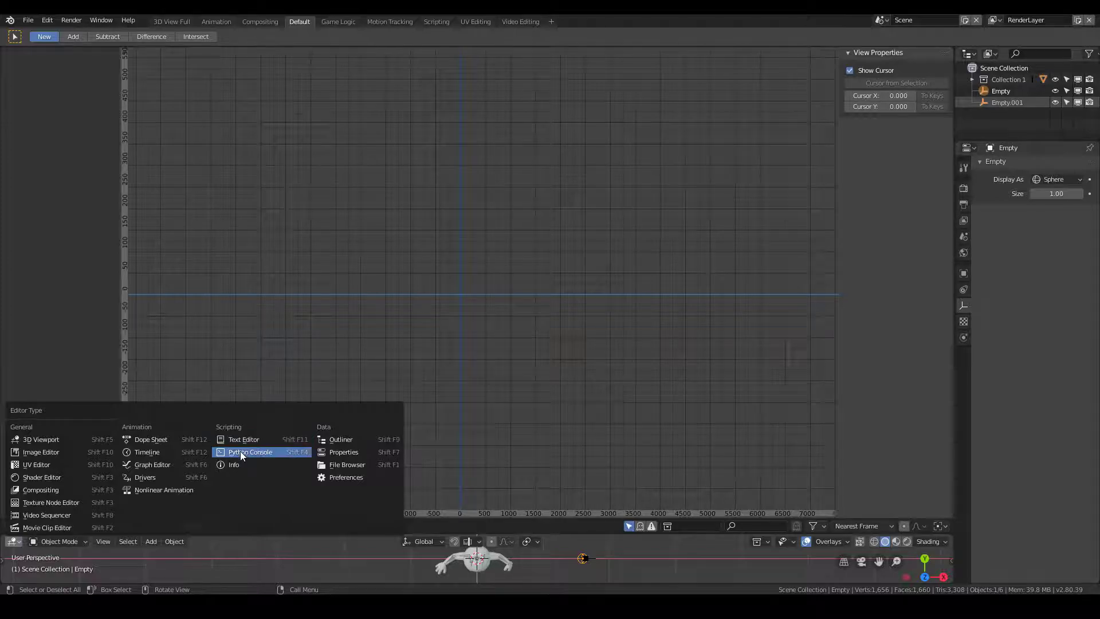
click(157, 454)
click(13, 526)
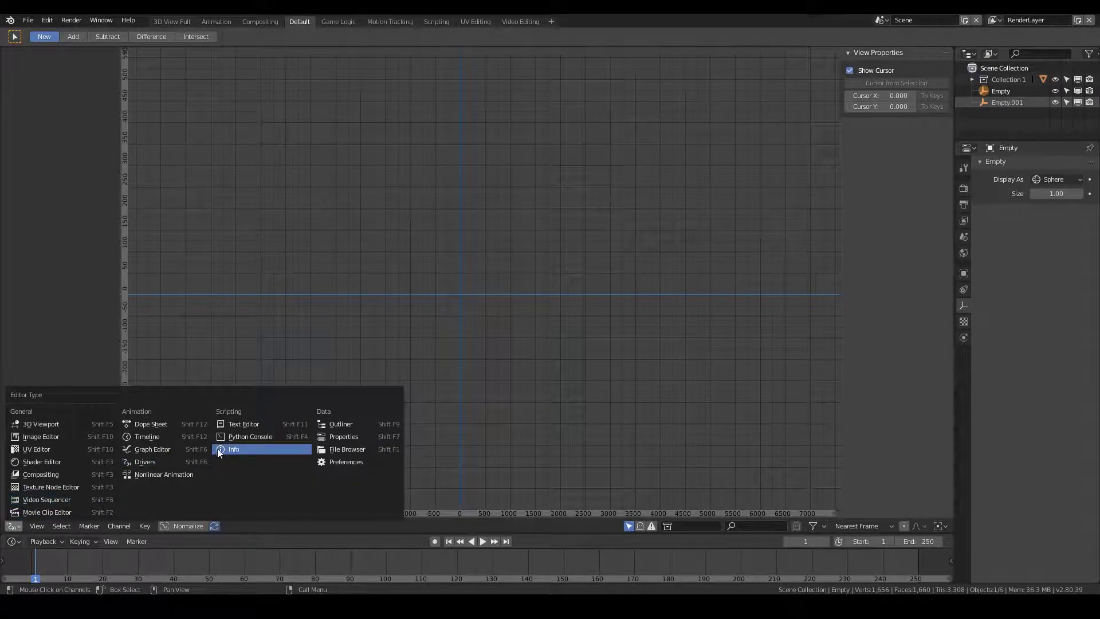
- Select the SimpleGuy mesh in the 3D view, then show the Drivers editor in the main area
click(54, 424)
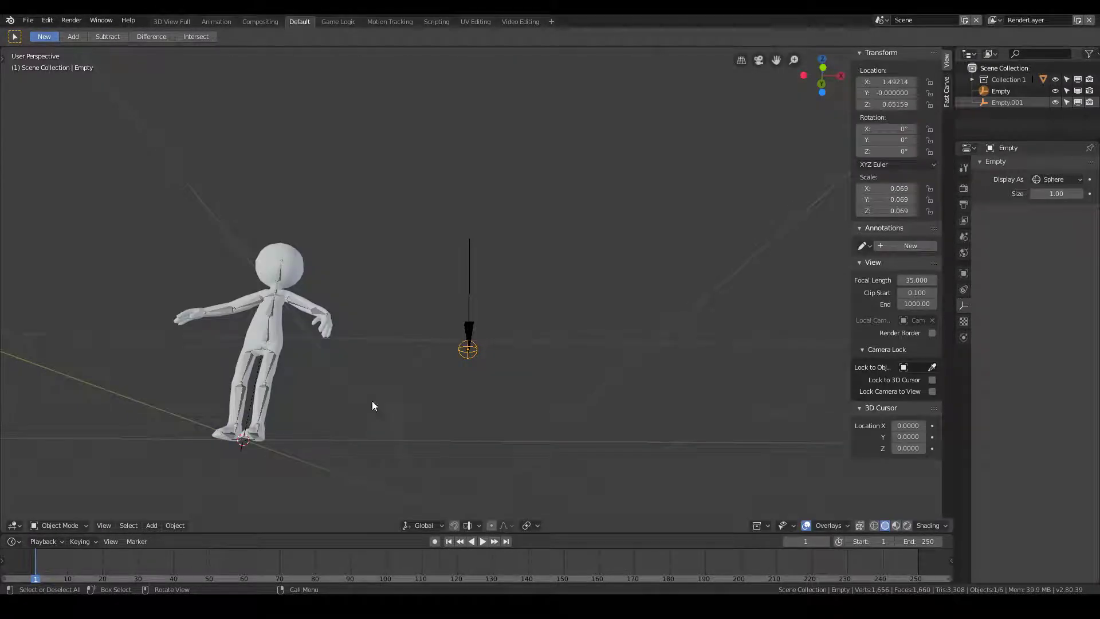
middle_drag(520, 399, 468, 383)
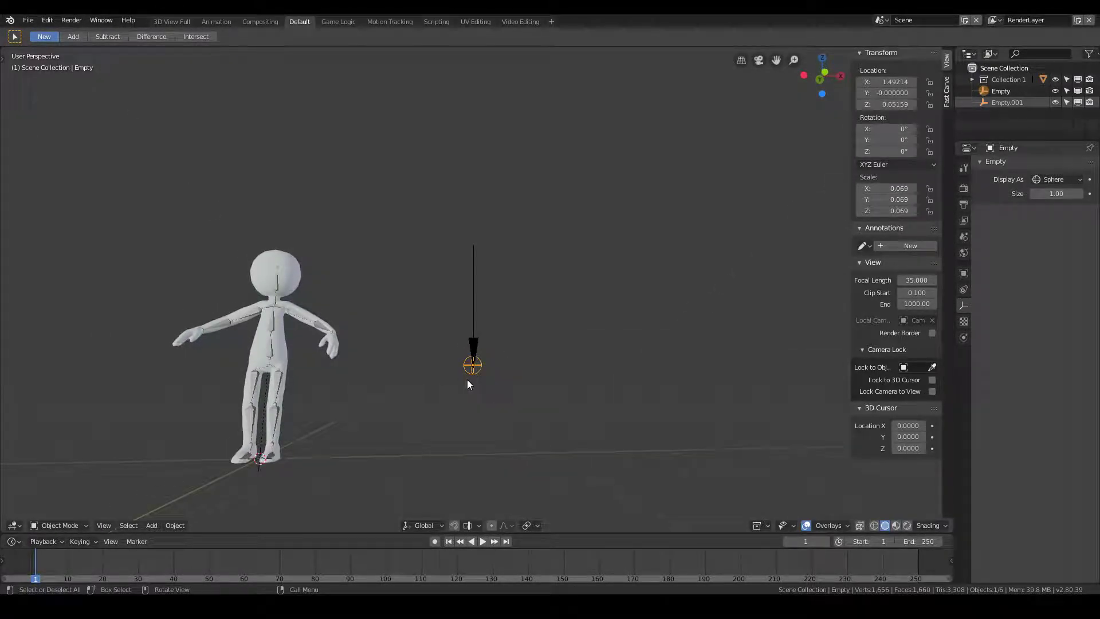
click(270, 321)
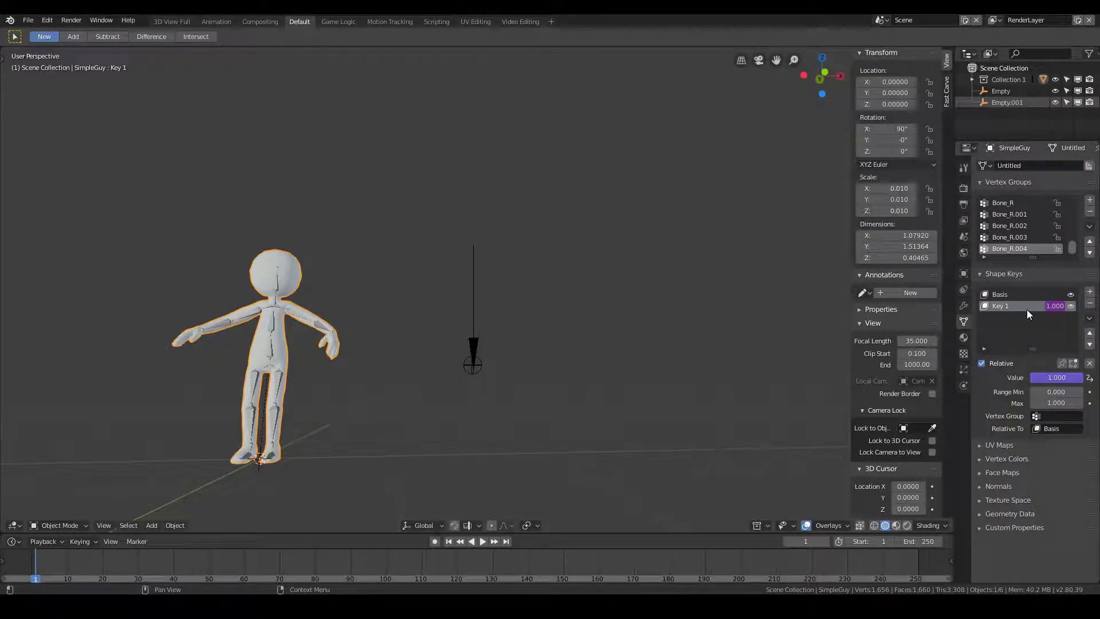
click(13, 542)
click(166, 465)
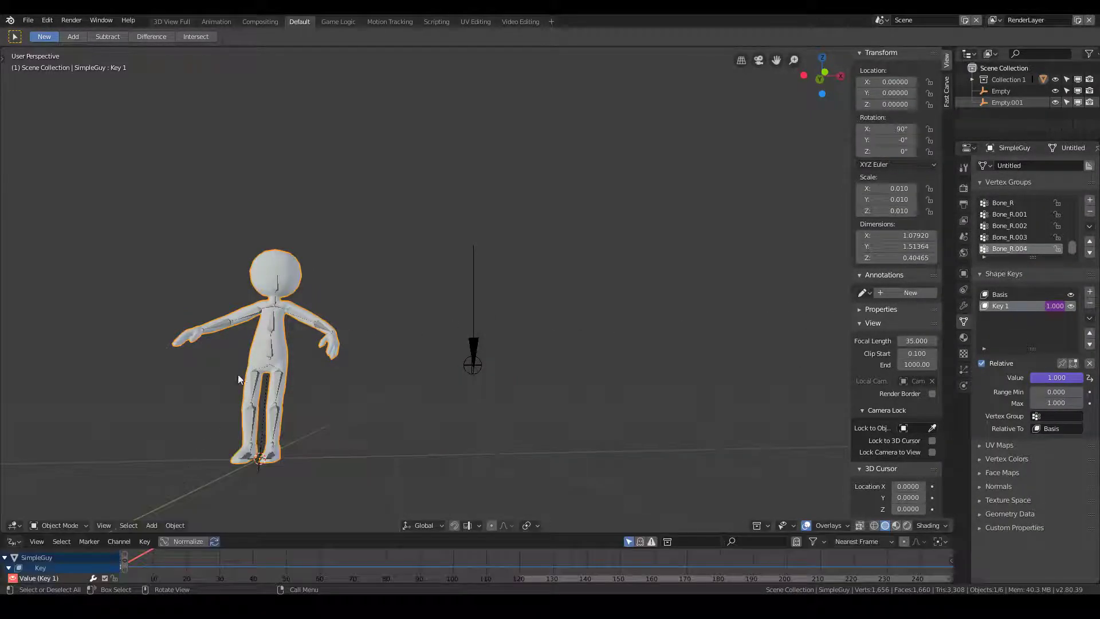
click(13, 542)
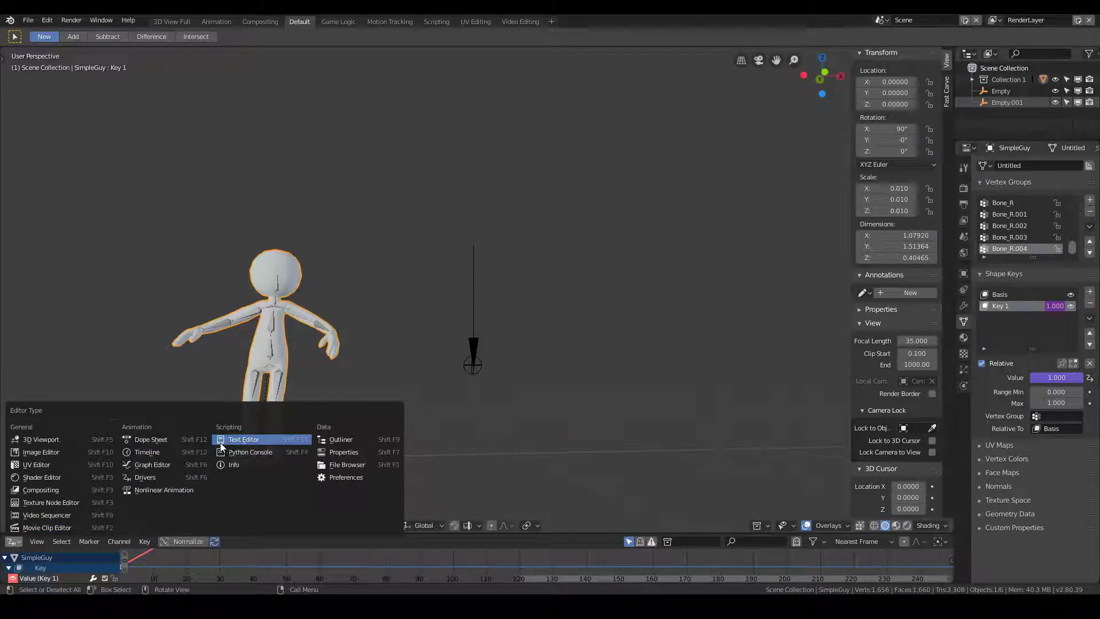
click(148, 452)
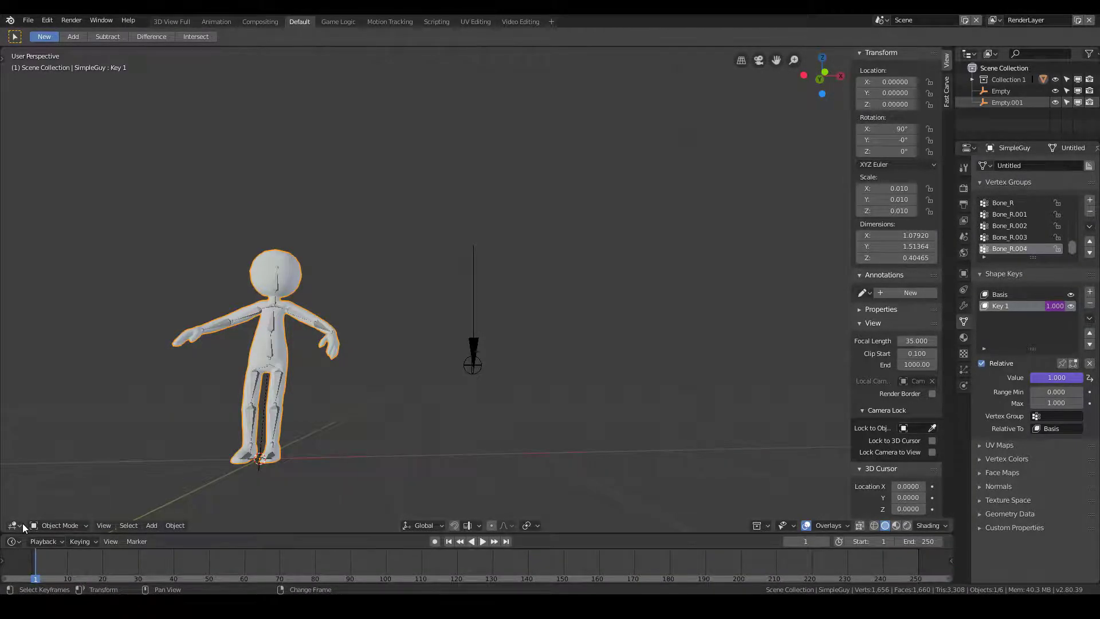
click(13, 542)
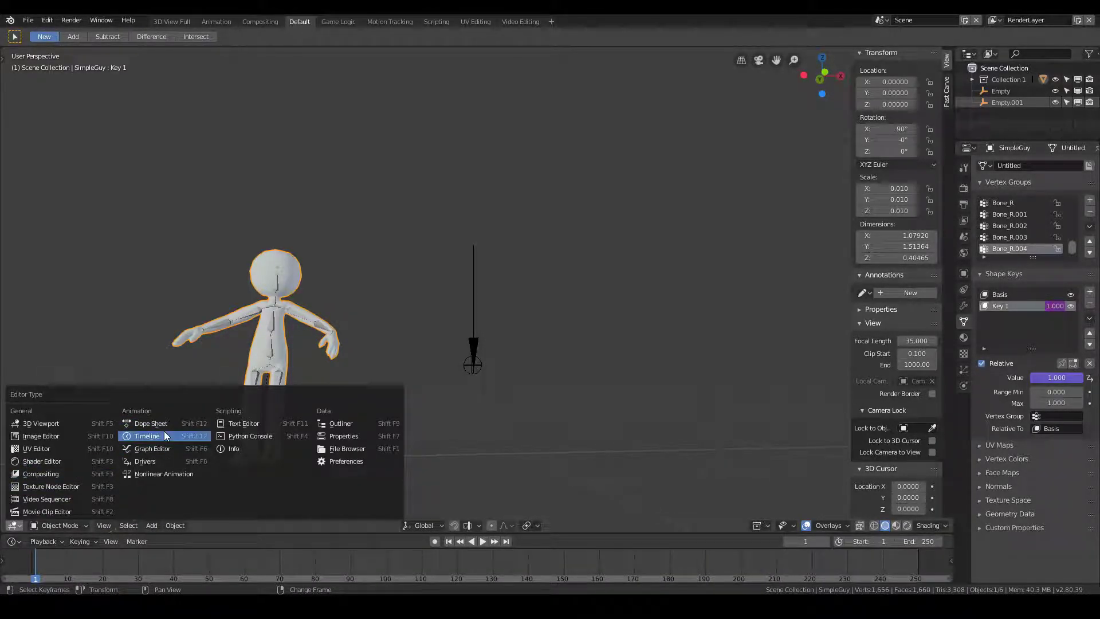
click(159, 460)
- Make the driver variable read the Empty's Z Location in Local Space
mouse_move(164, 452)
ctrl+middle_down()
mouse_move(404, 254)
mouse_move(607, 218)
mouse_move(741, 235)
ctrl+middle_up()
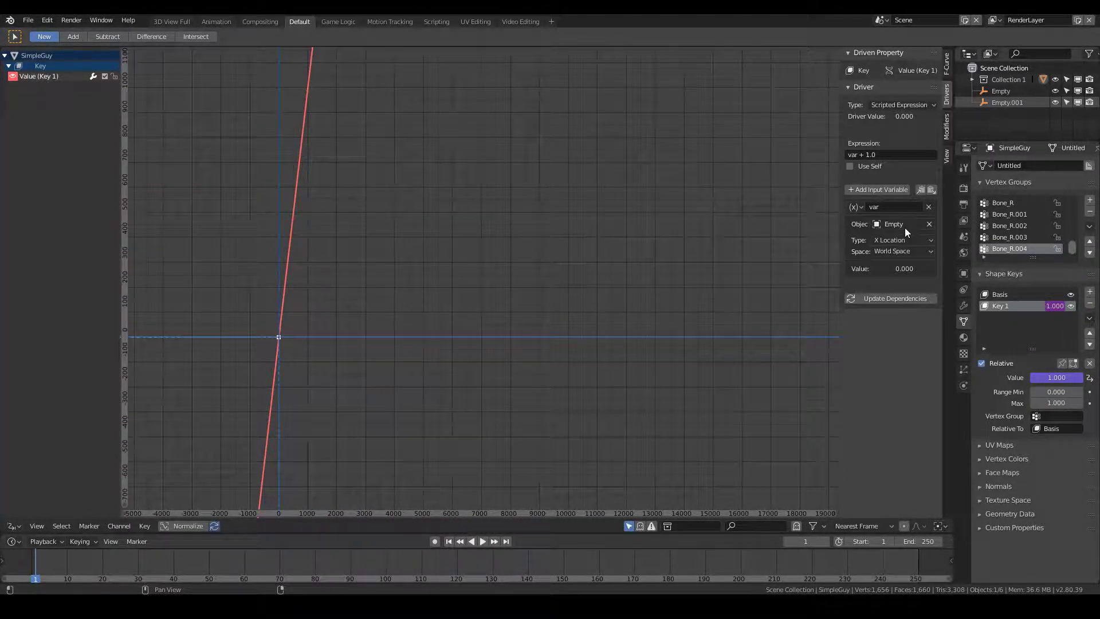
click(901, 243)
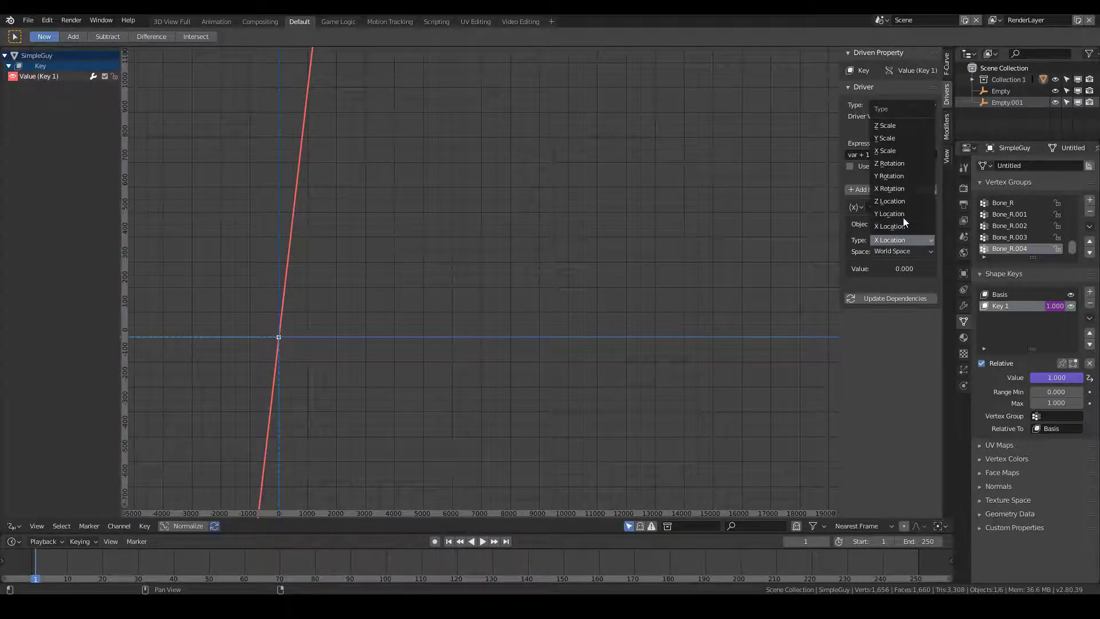
click(902, 202)
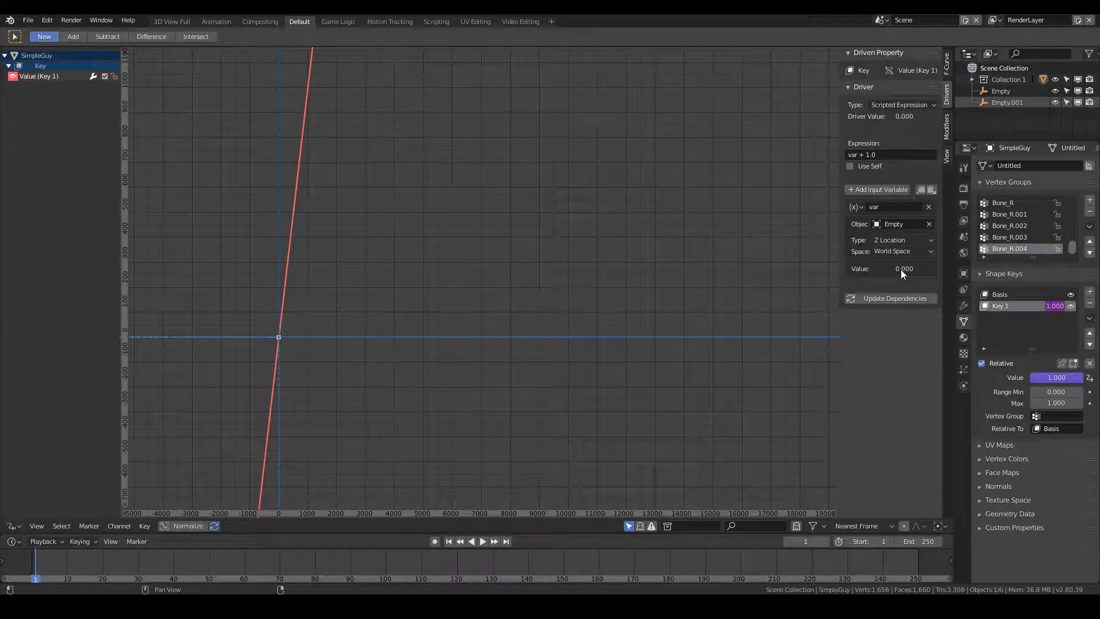
click(907, 252)
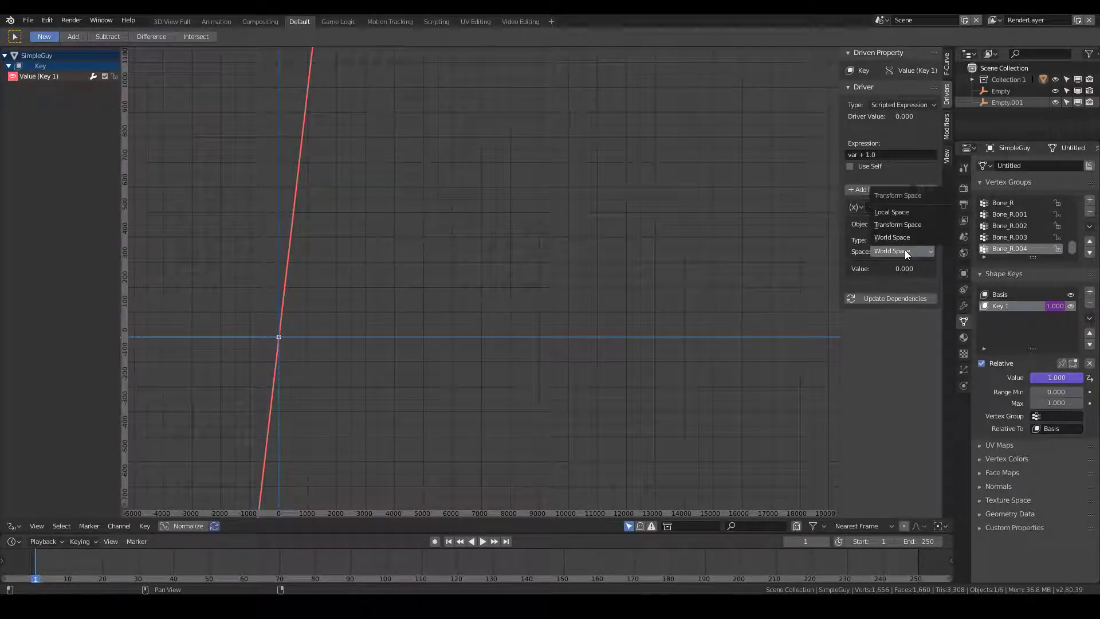
click(899, 213)
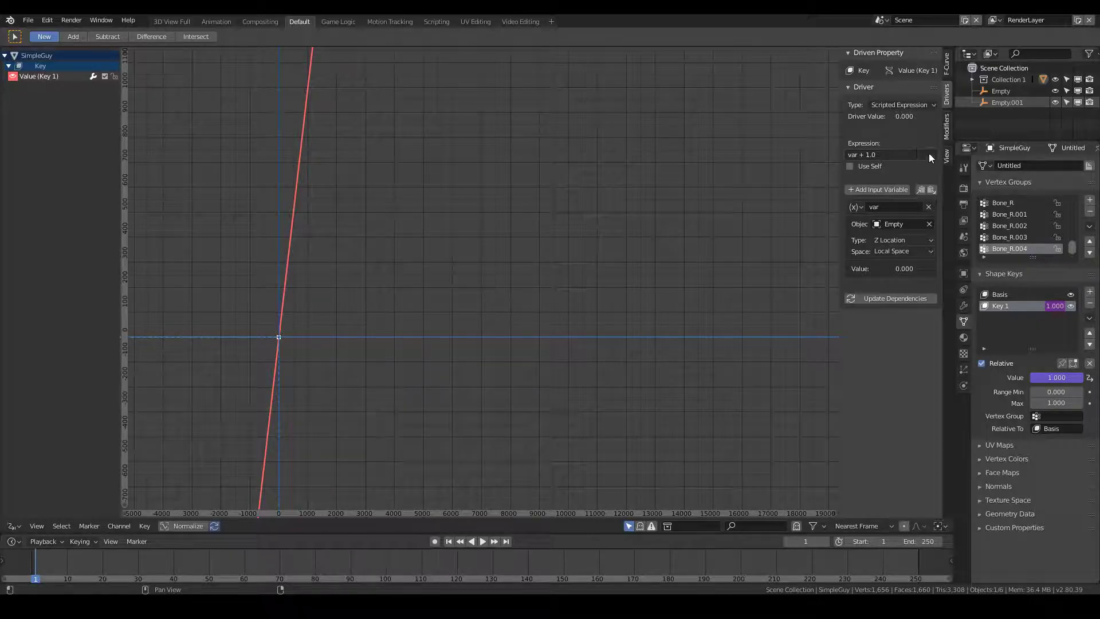
- Change the driver expression to var -1 and update the dependencies
click(890, 154)
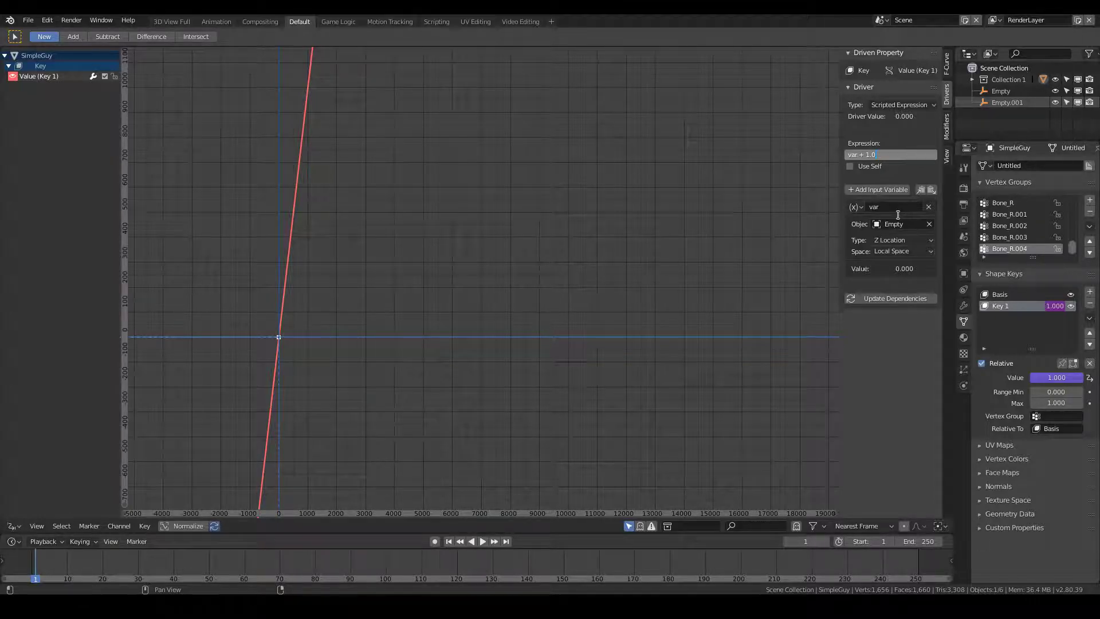
key(Return)
click(886, 154)
key(Return)
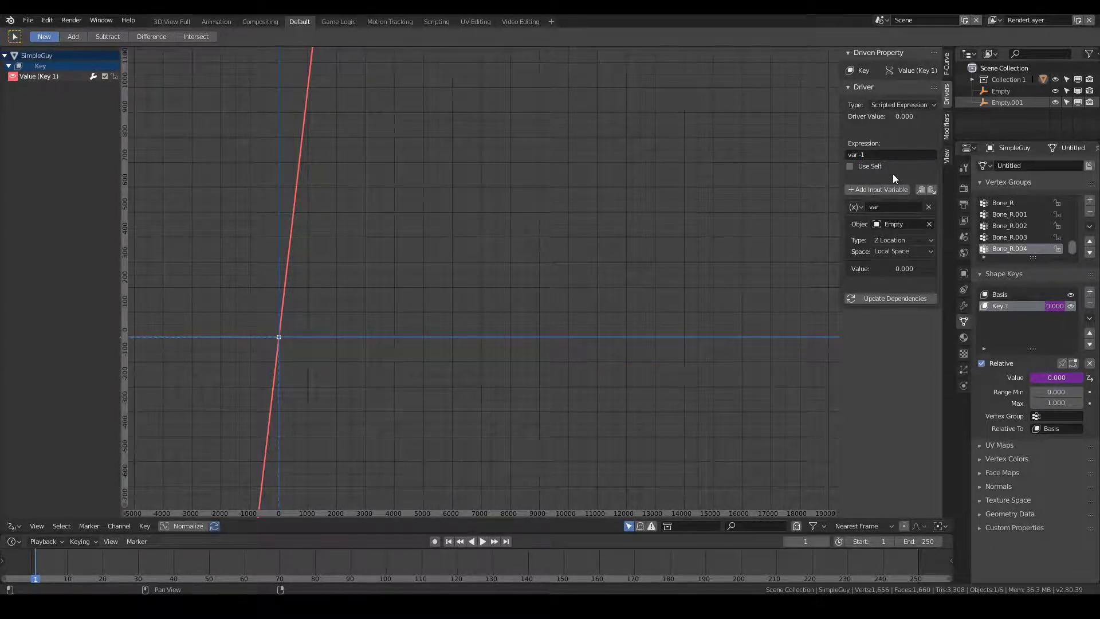
click(887, 301)
- Turn the drivers editor back into the 3D view, select the Empty and cancel a test move
click(15, 526)
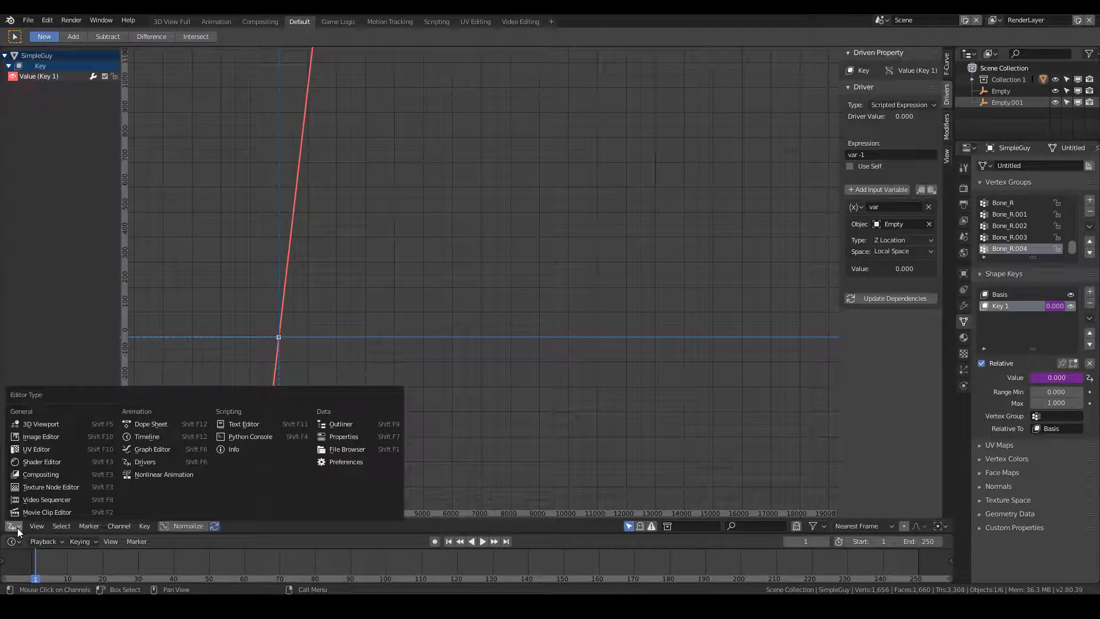
click(41, 424)
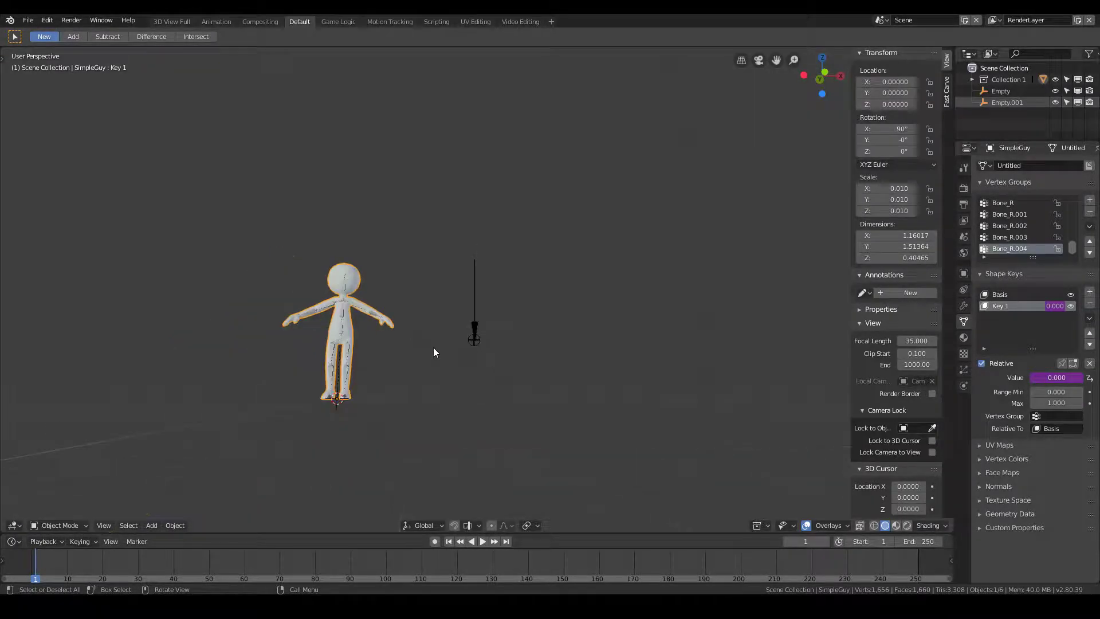
click(479, 380)
middle_drag(480, 377, 490, 391)
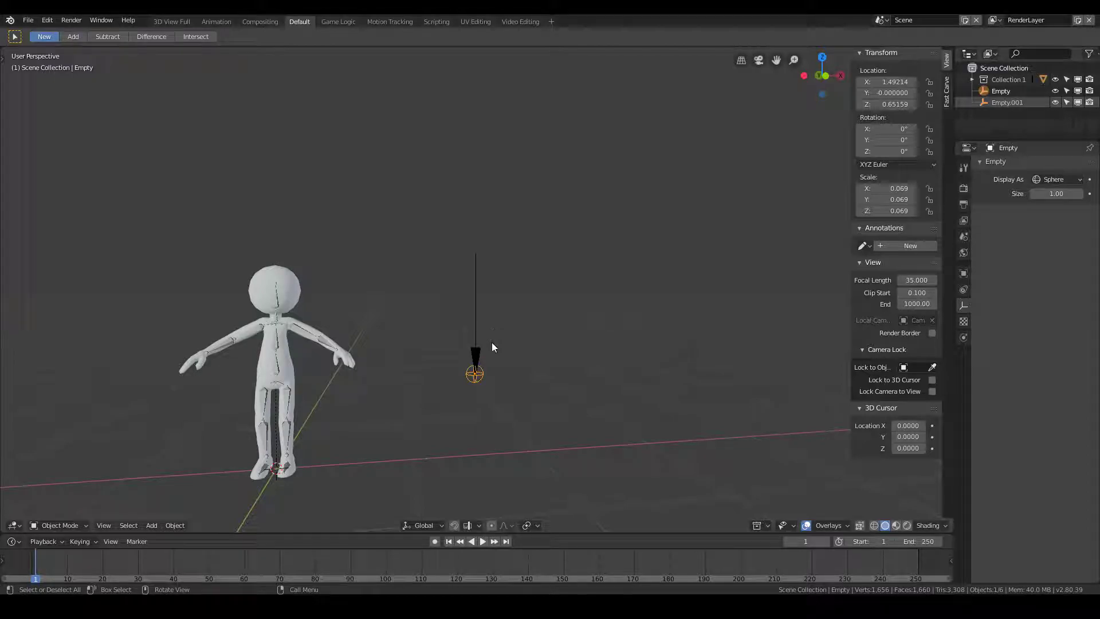
key(g)
key(Escape)
- In front view, test-move the Empty along Z, cancel it, and deselect the Empty
key(KP_1)
scroll(488, 313, up, 3)
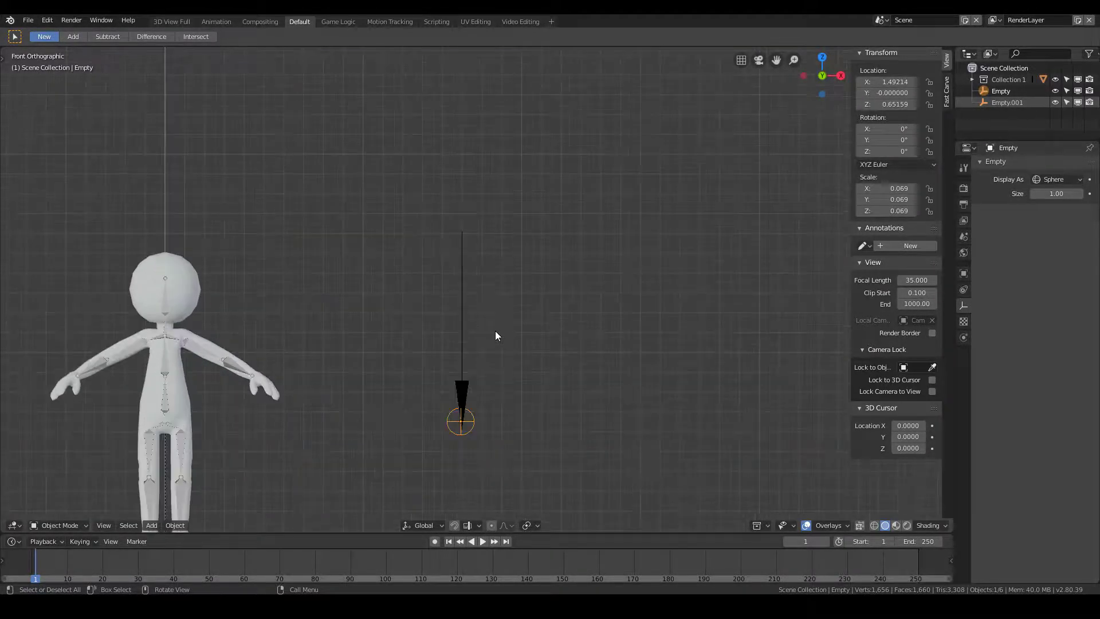
shift+middle_drag(556, 342, 574, 235)
key(g)
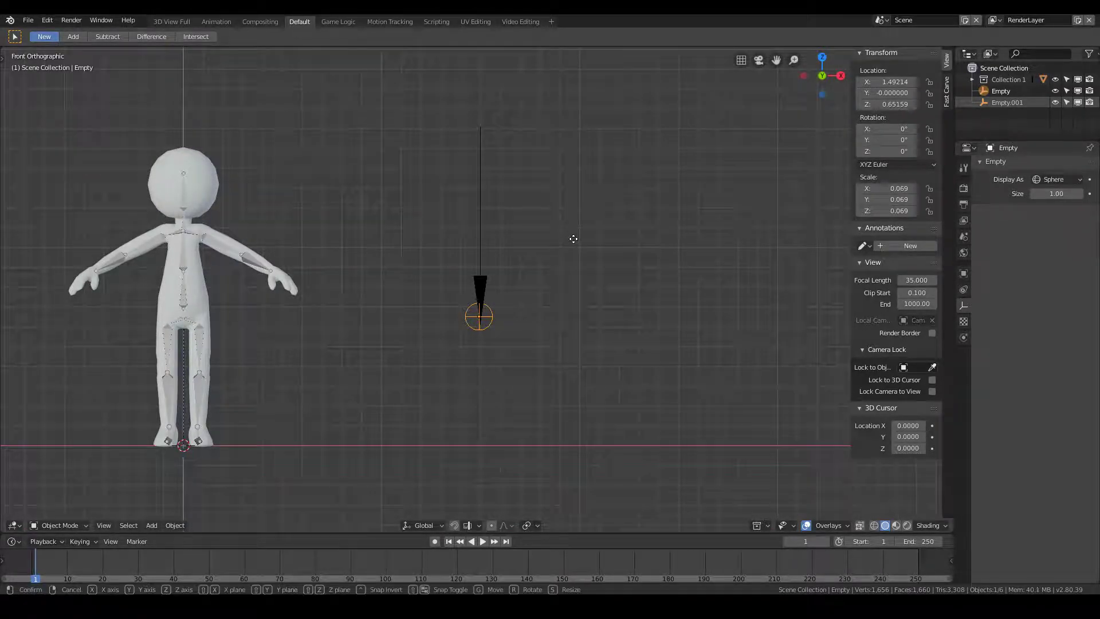
key(z)
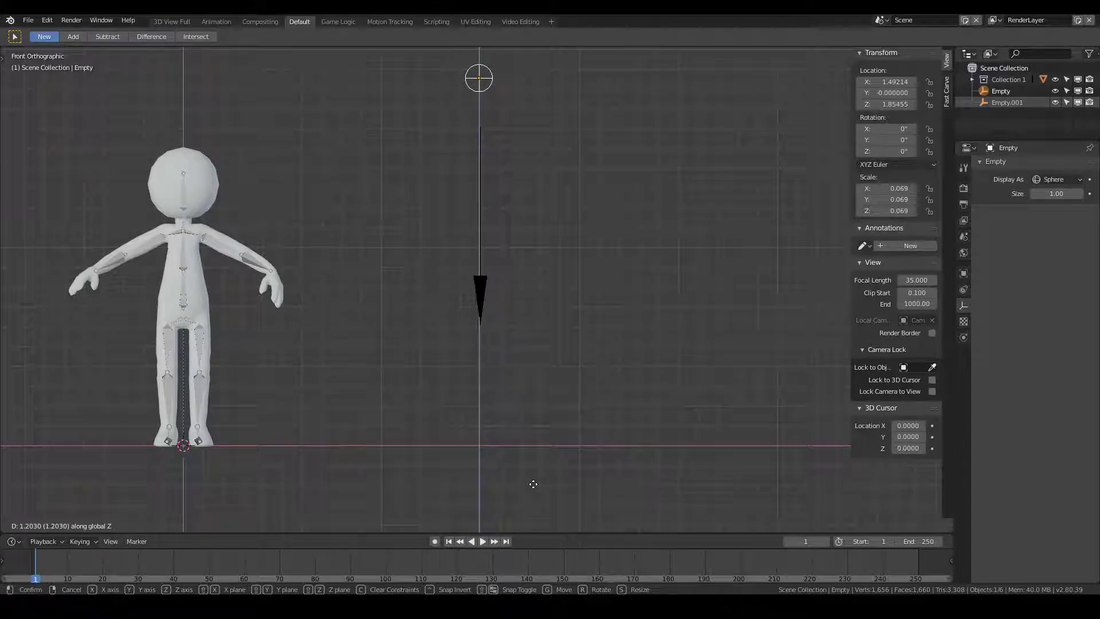
right_click(503, 498)
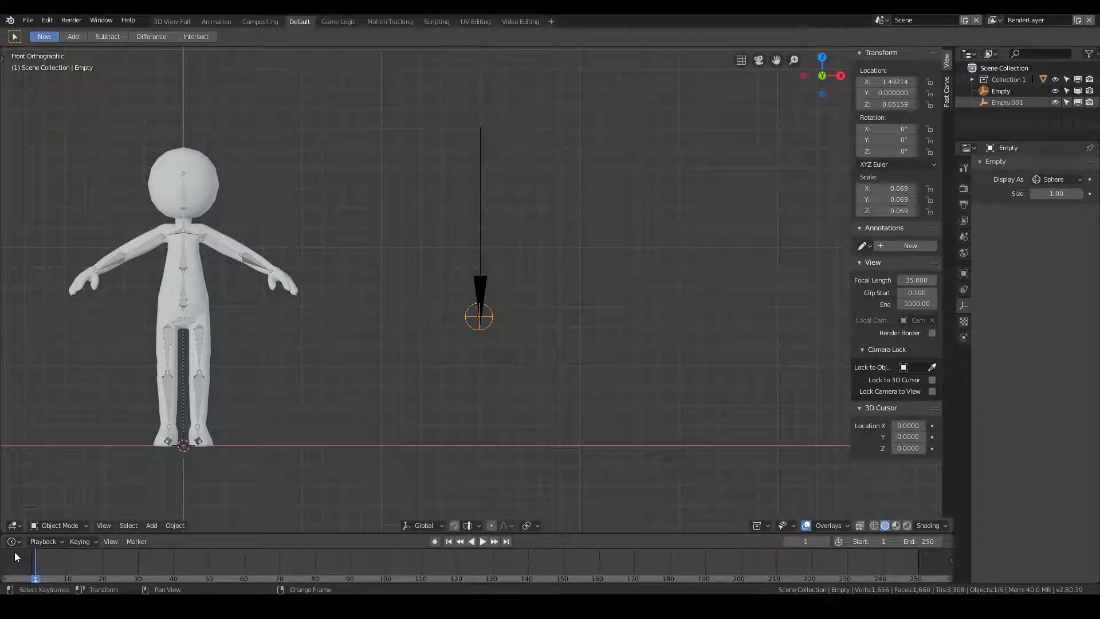
key(alt+a)
click(14, 525)
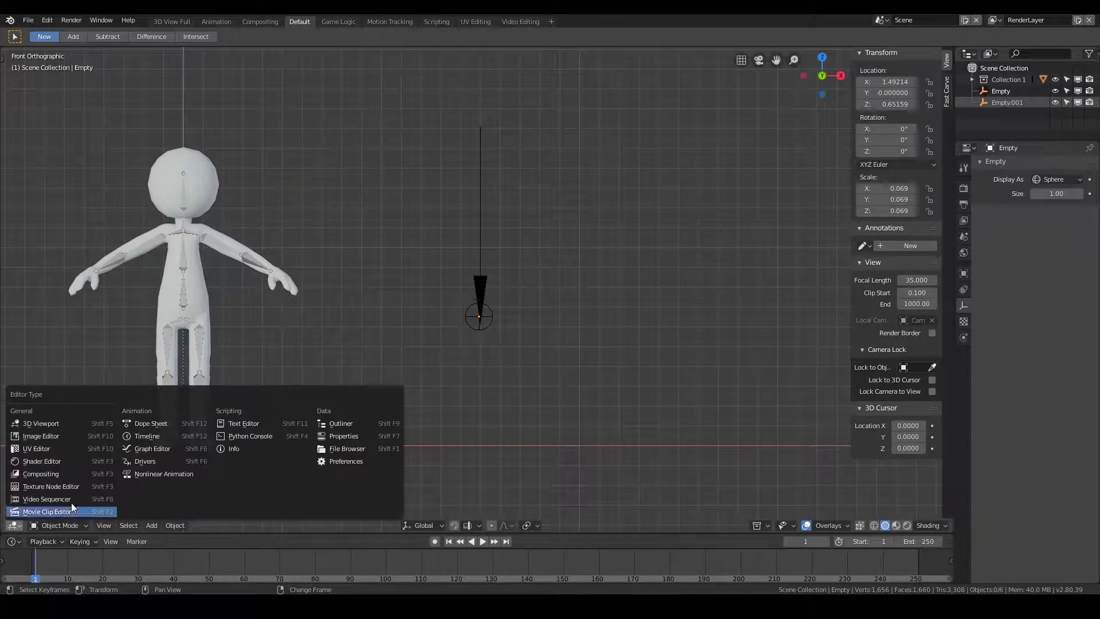
- In the Graph Editor, select SimpleGuy in Collection 1 and change Key 1's driver expression to var +1
click(154, 449)
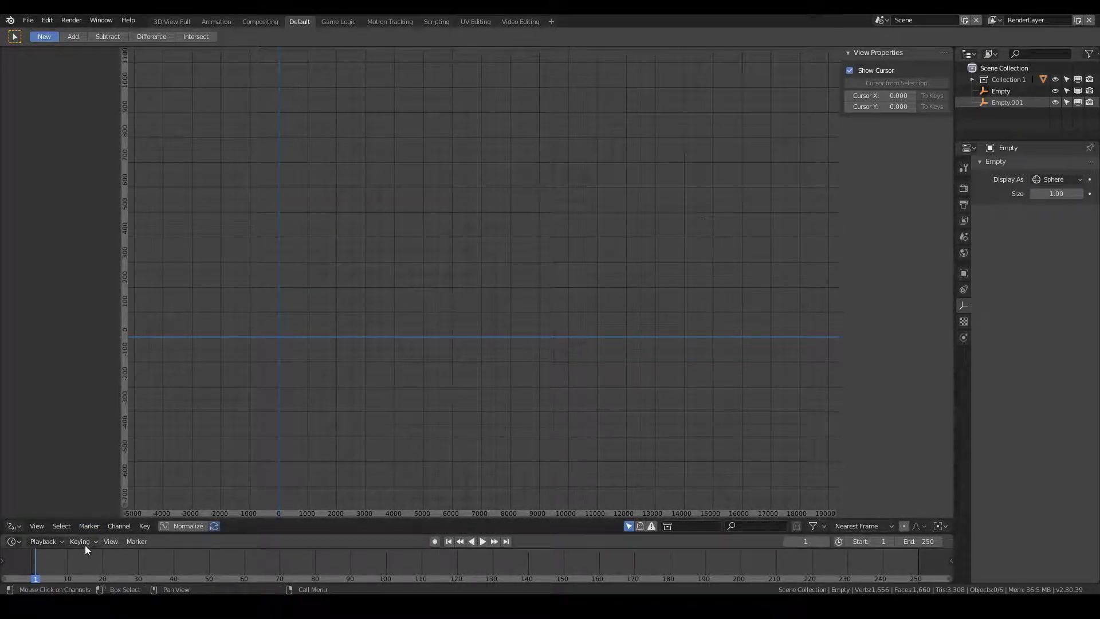
click(974, 79)
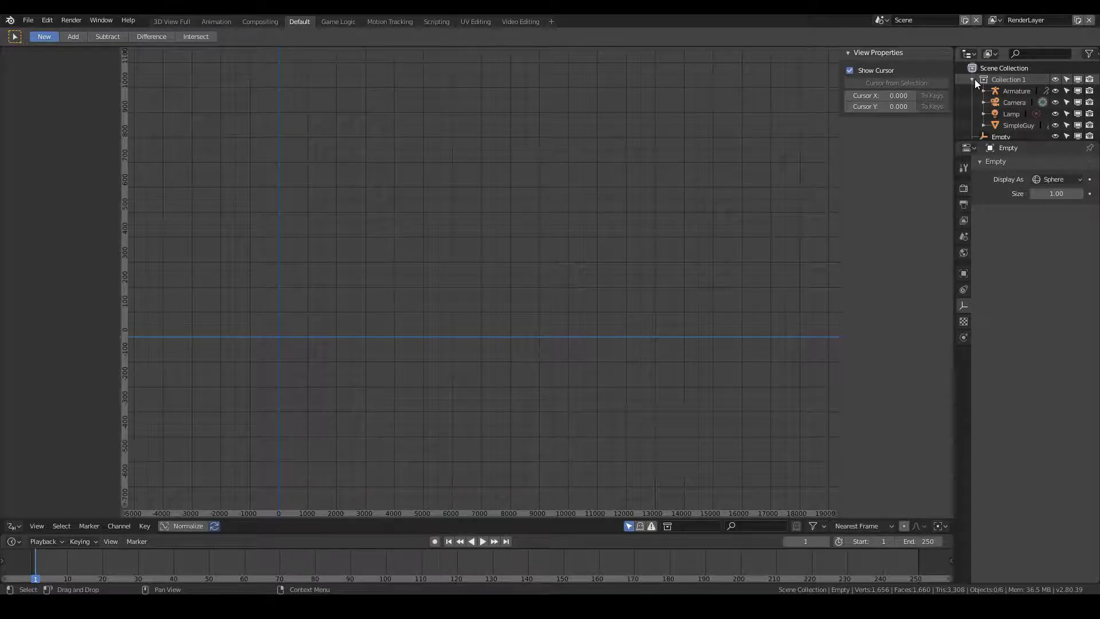
click(1012, 91)
click(1012, 114)
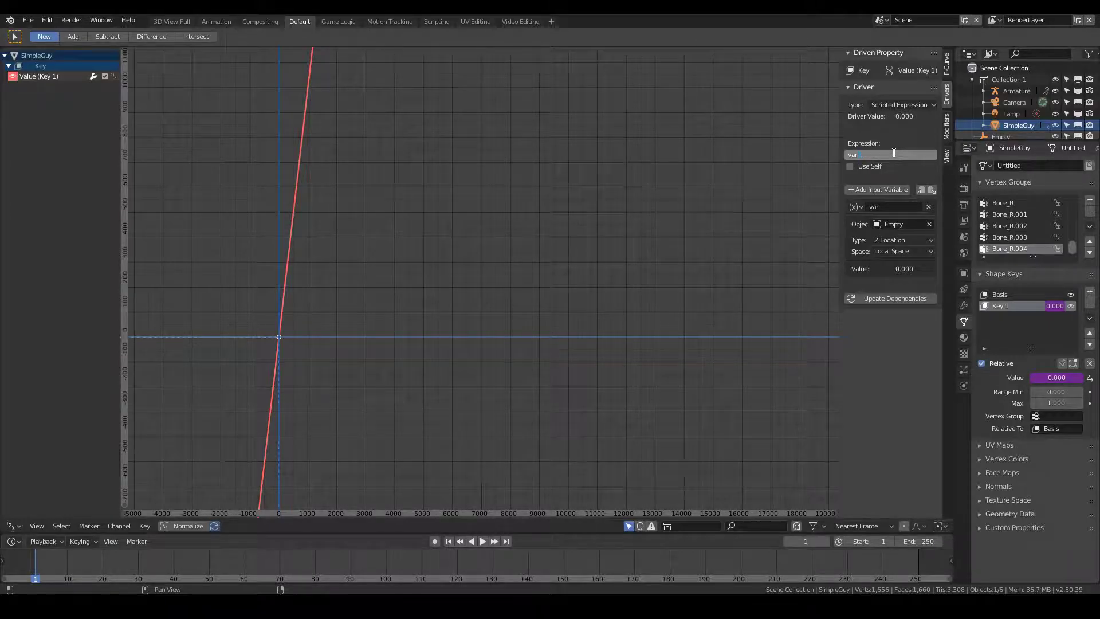
text( +1)
key(Return)
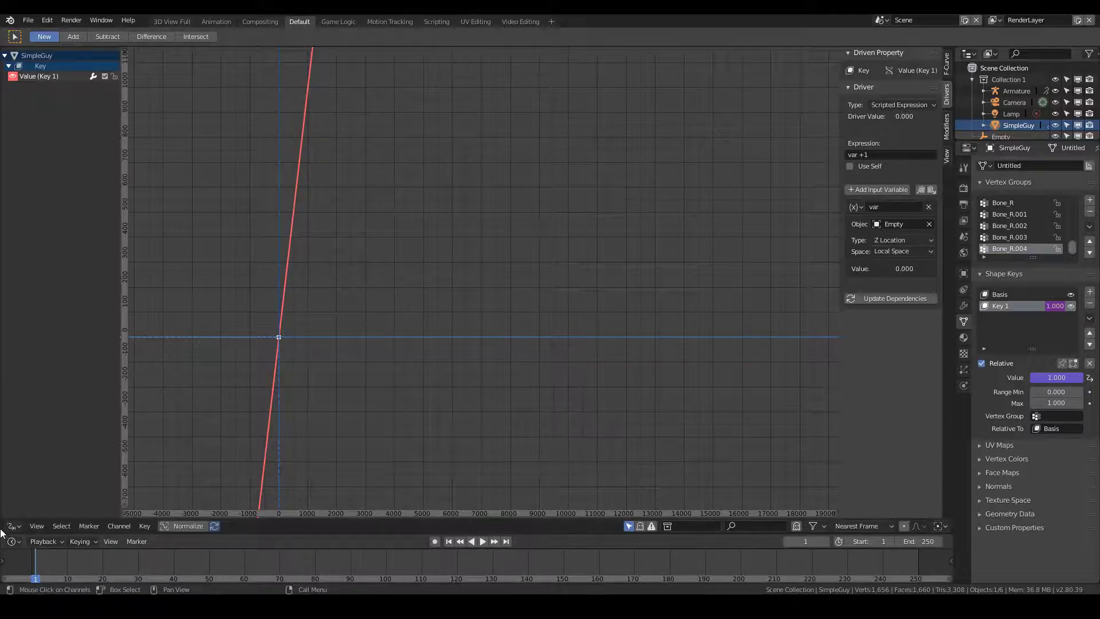
- Return the main area to the 3D Viewport and select the Empty
click(9, 527)
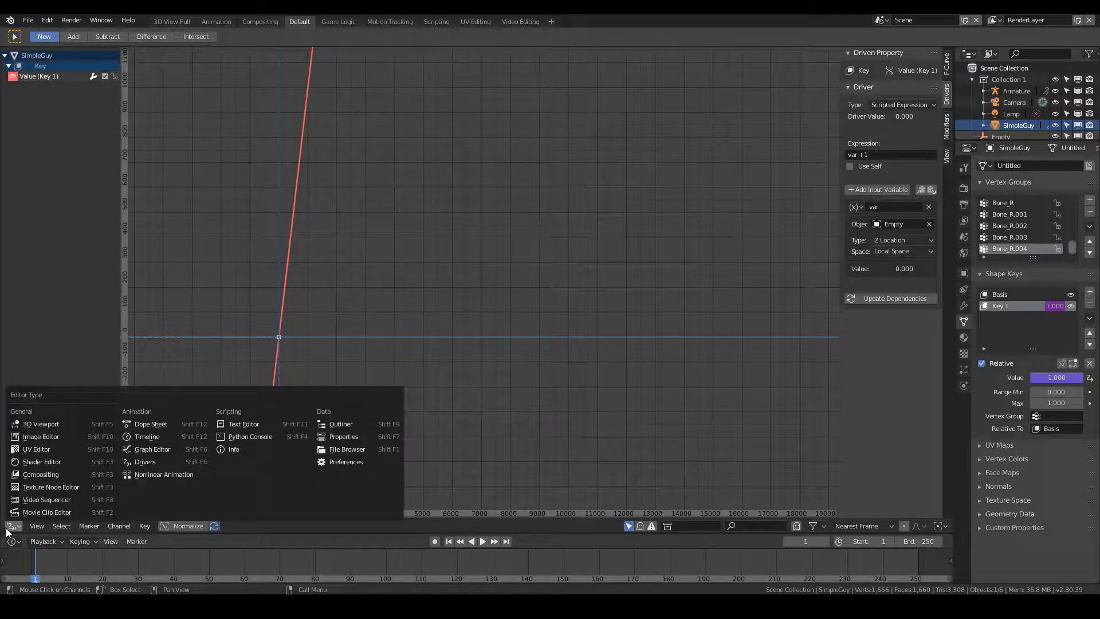
click(32, 425)
click(483, 330)
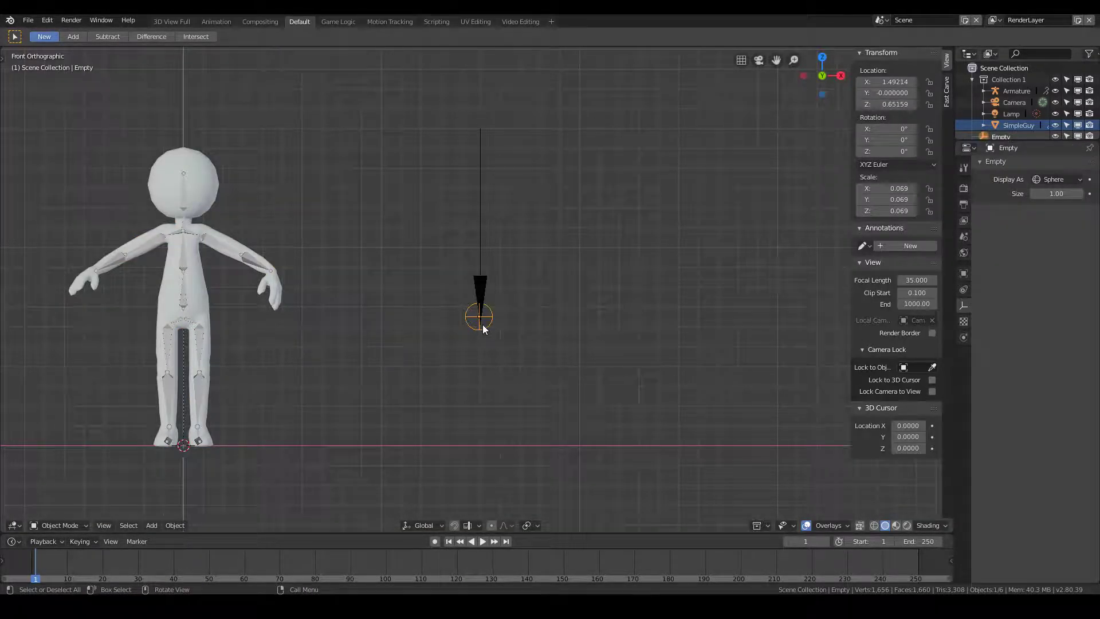
- Set the Empty's Location Z to 1.62 in the Transform panel
click(898, 103)
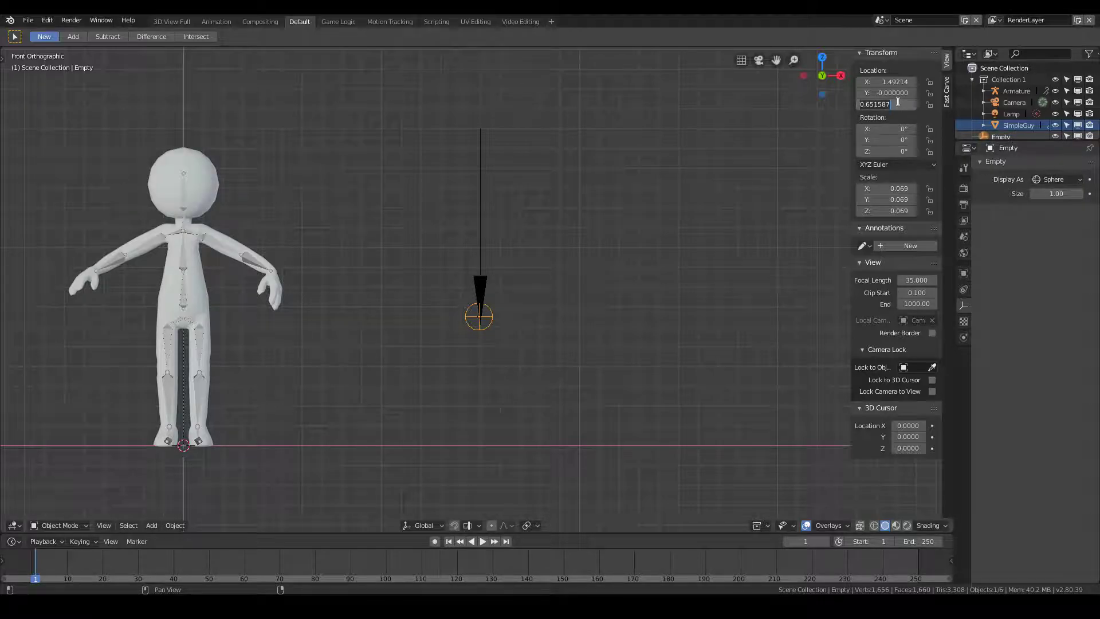
text(1.62)
key(Return)
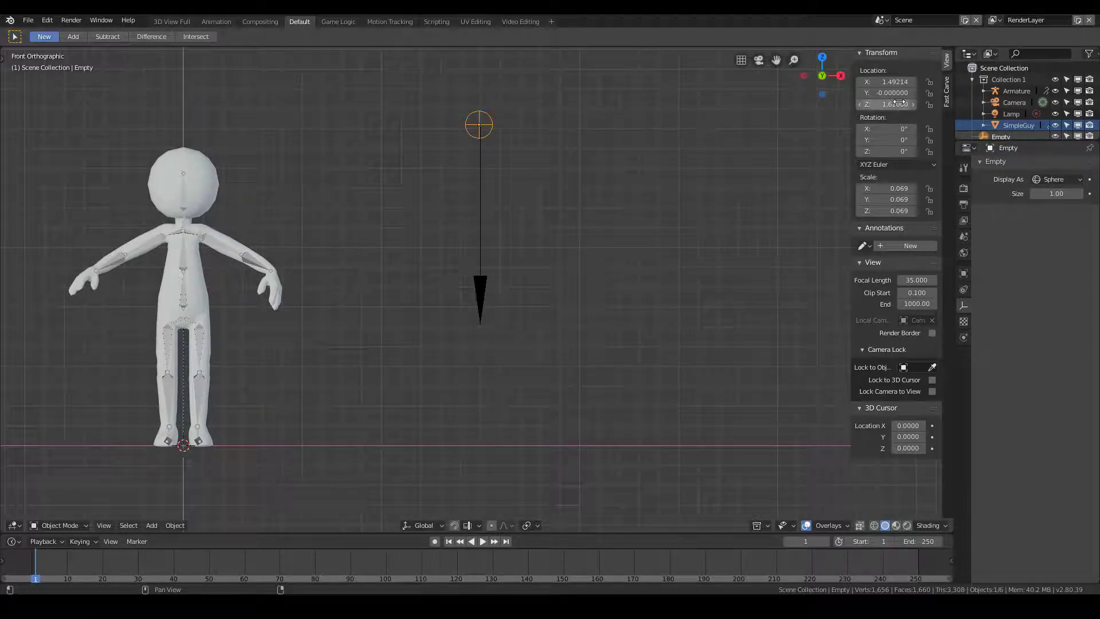
click(560, 248)
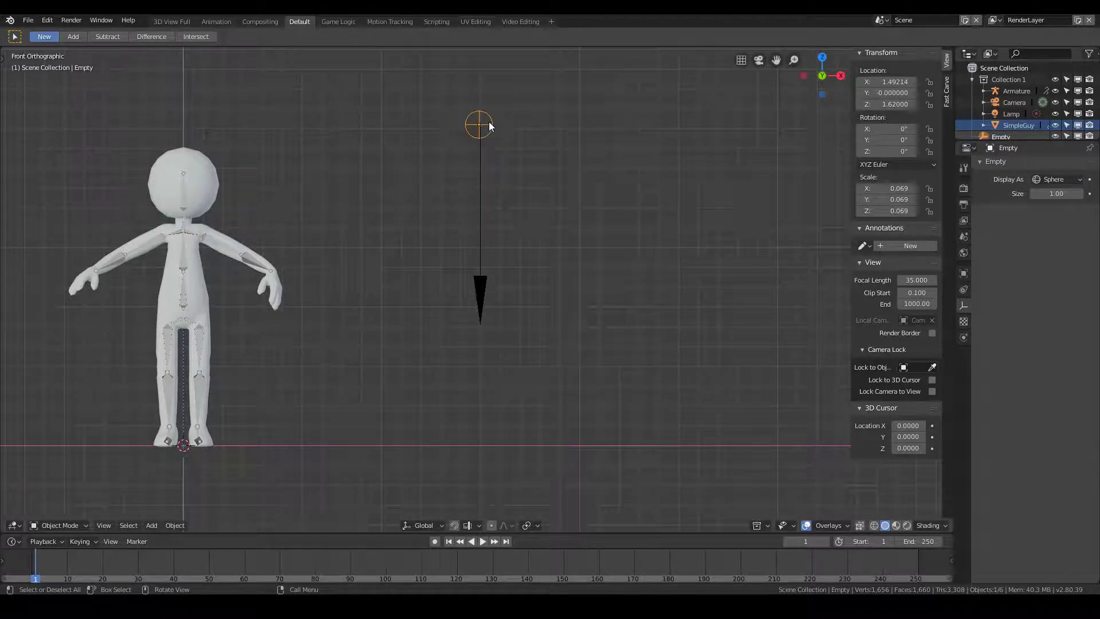
- Try moving the Empty and cancel, keeping its Z at 1.62
key(g)
key(Escape)
key(g)
key(Escape)
- In the Graph Editor, set SimpleGuy's Key 1 driver expression to var -1, keeping variable type Z Location
click(13, 526)
click(161, 458)
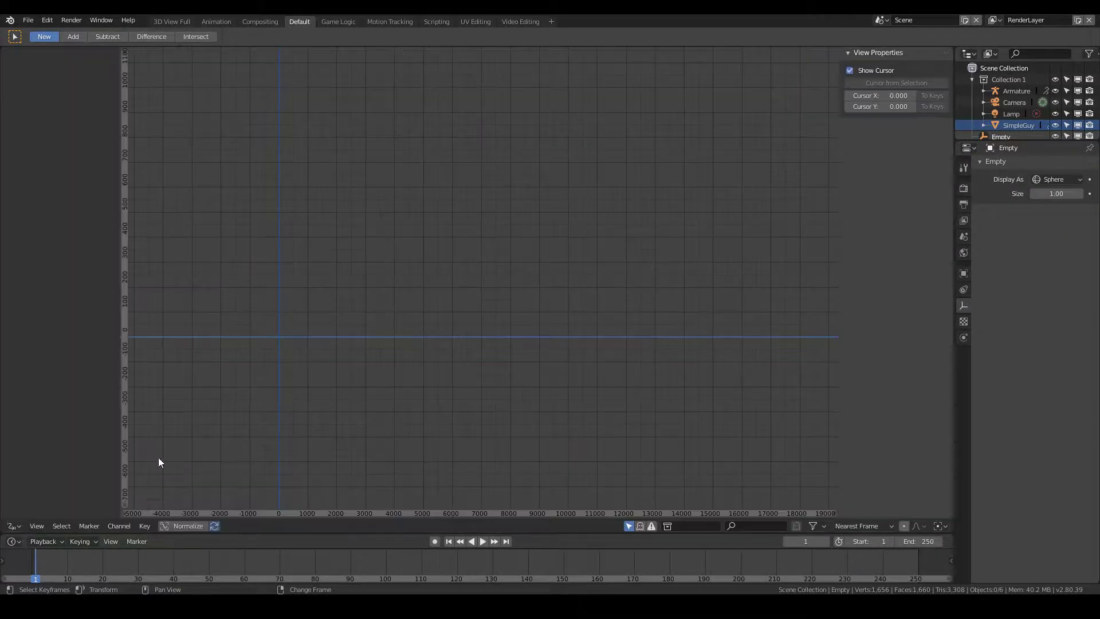
click(13, 526)
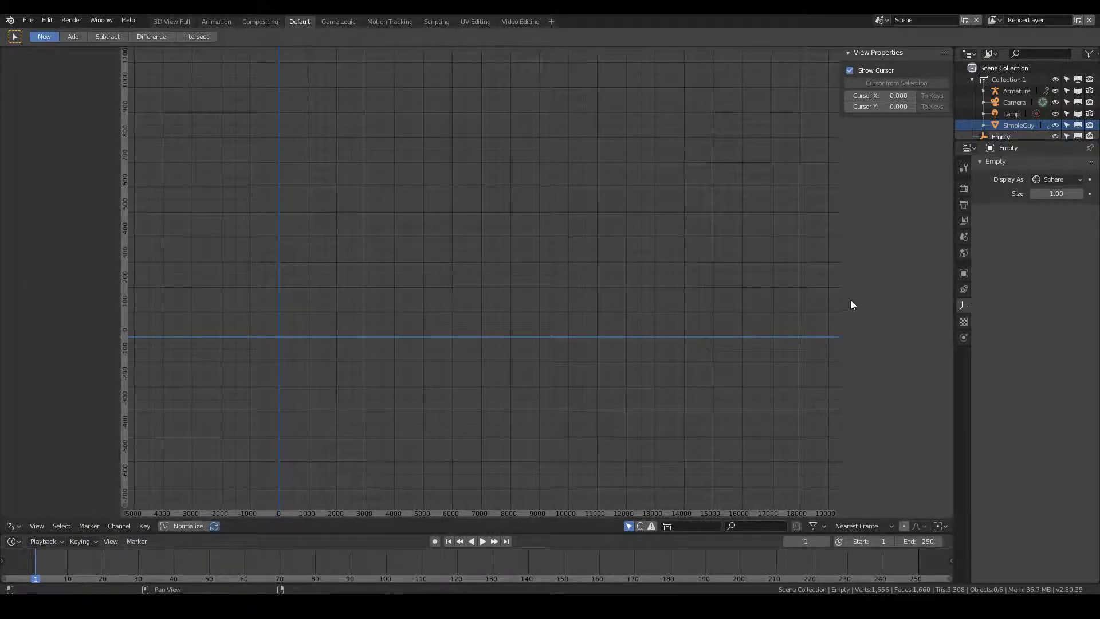
click(16, 542)
click(1017, 125)
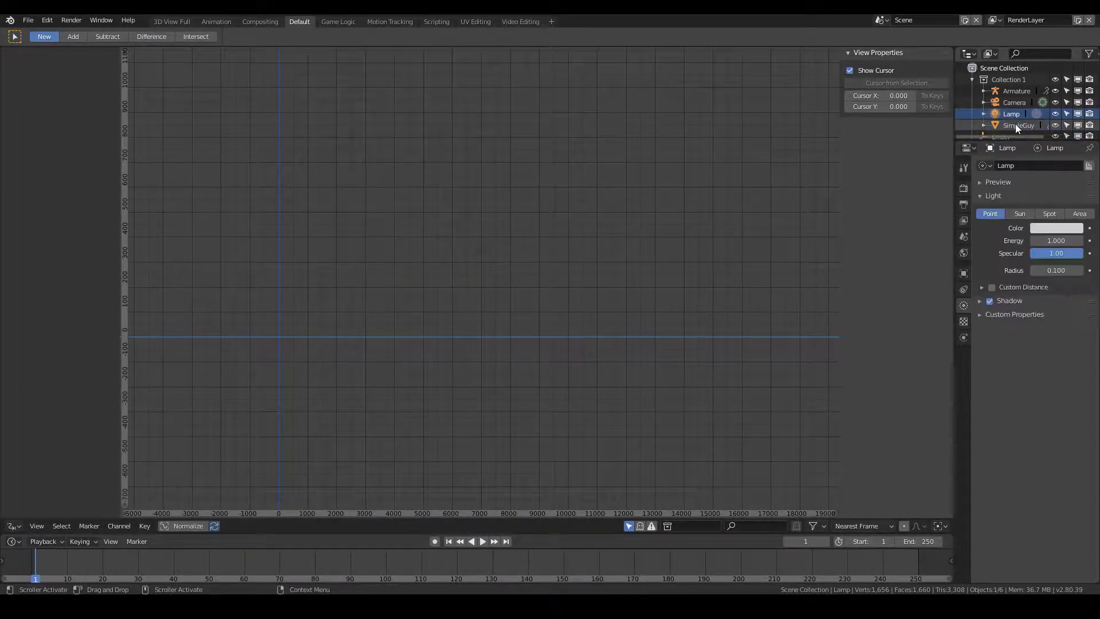
key(Return)
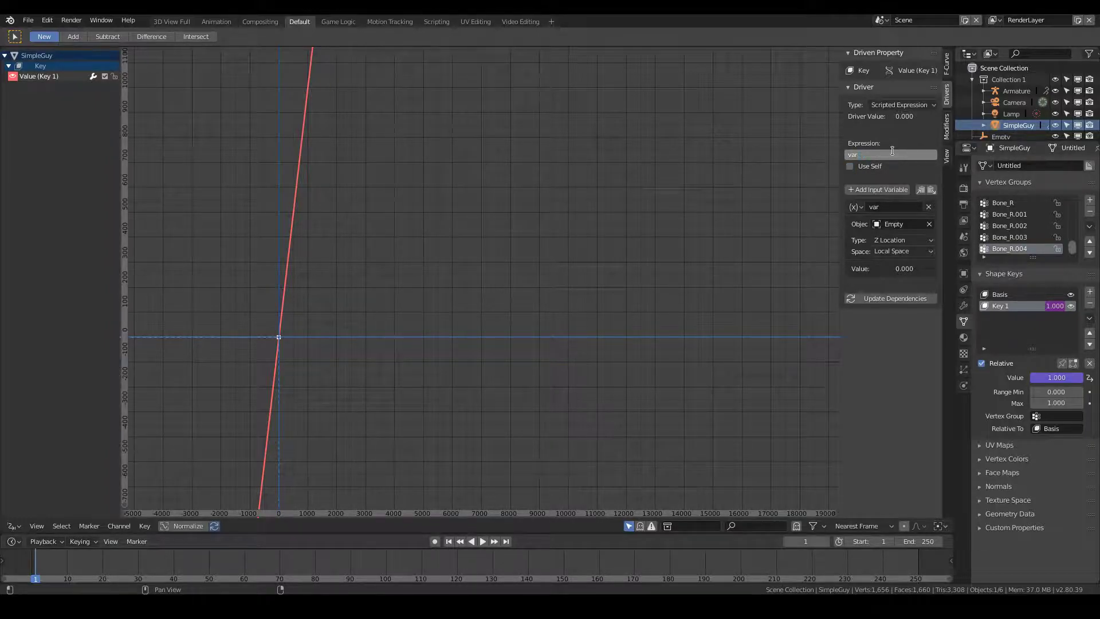
key(Return)
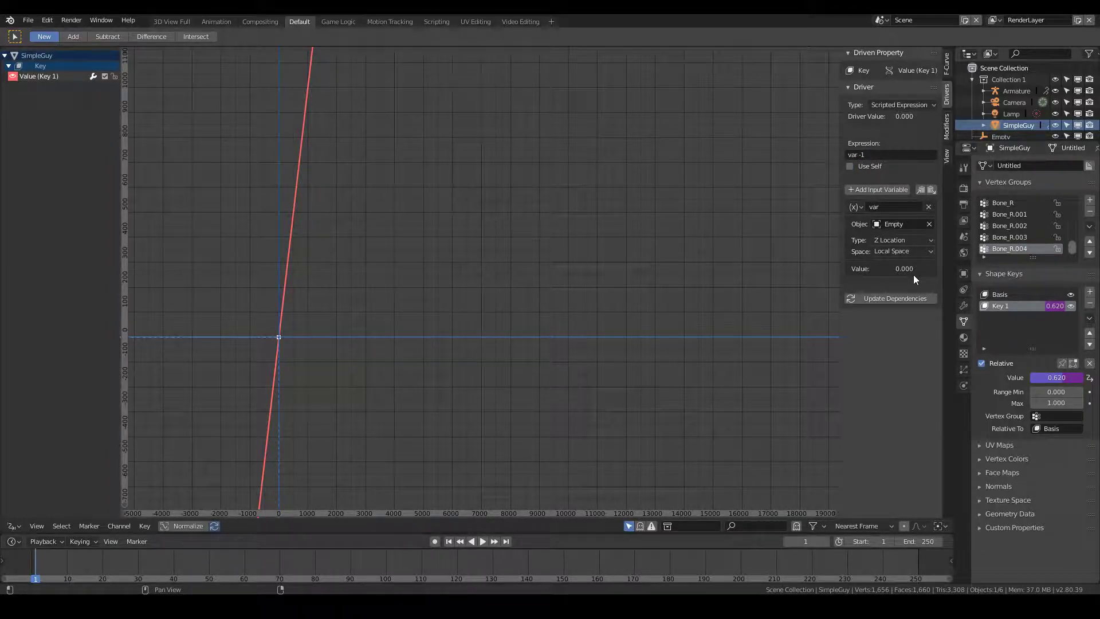
click(902, 240)
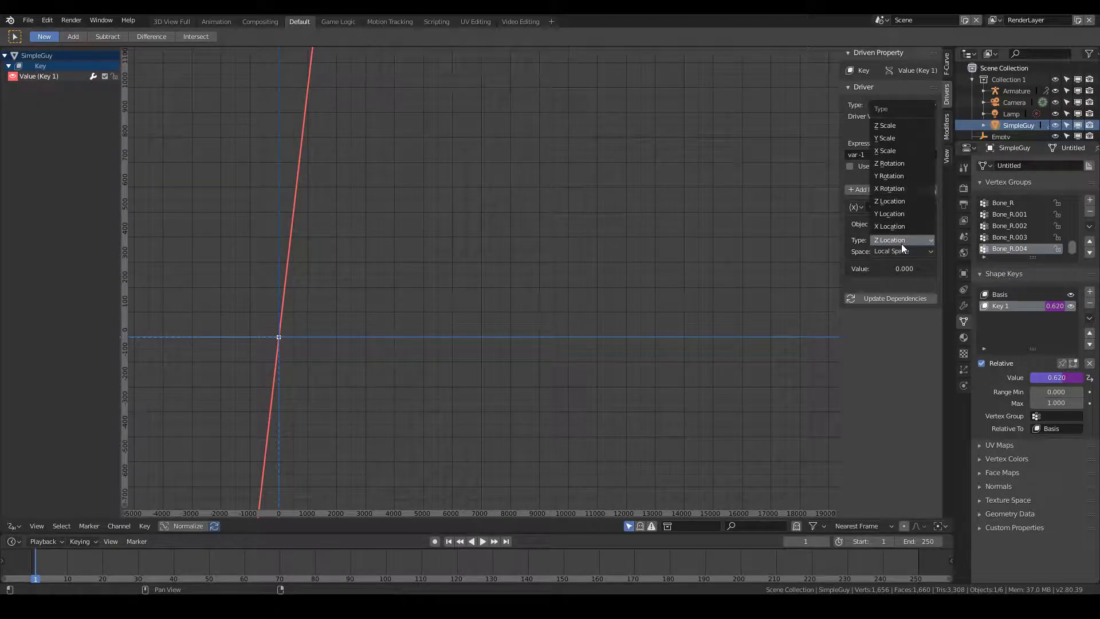
click(902, 243)
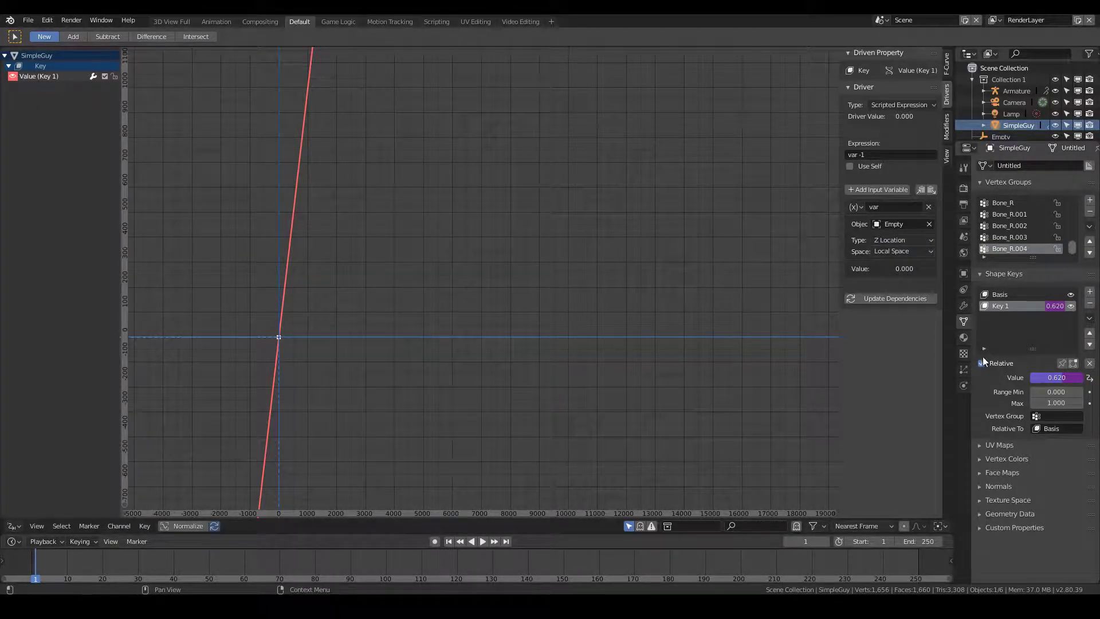
- Restore the bottom area to a Timeline and the main area to the 3D Viewport
click(15, 543)
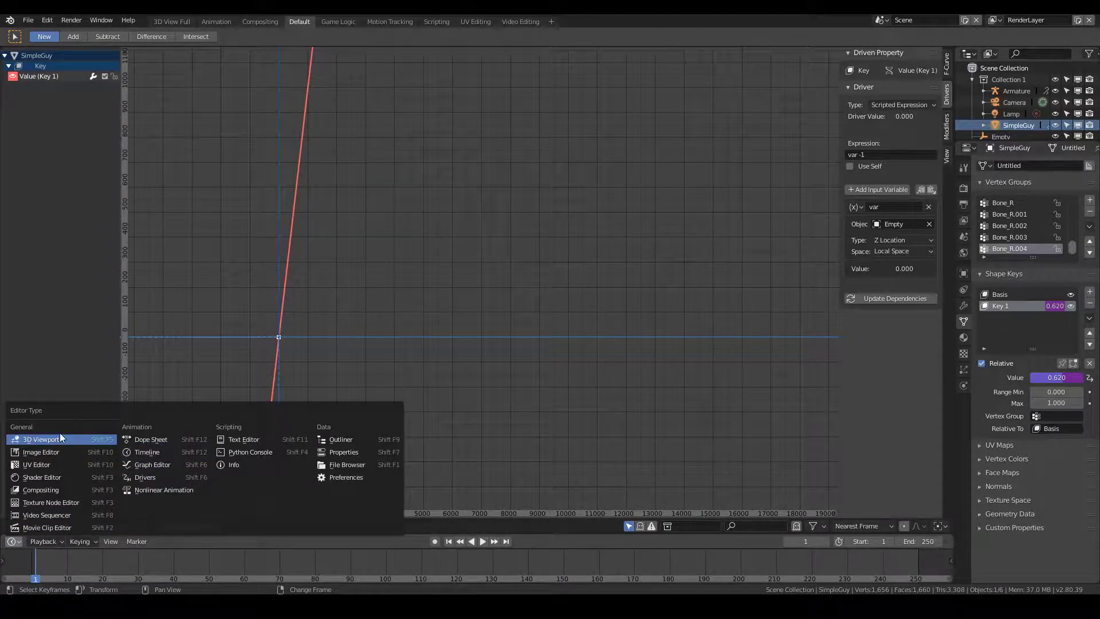
click(101, 441)
click(14, 542)
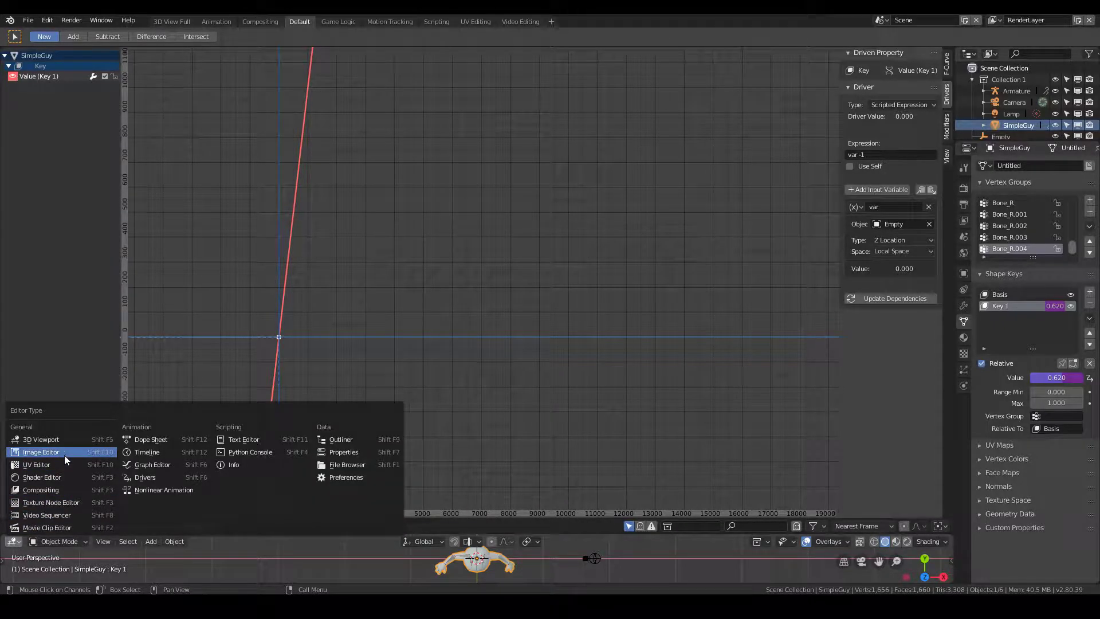
click(153, 456)
click(14, 526)
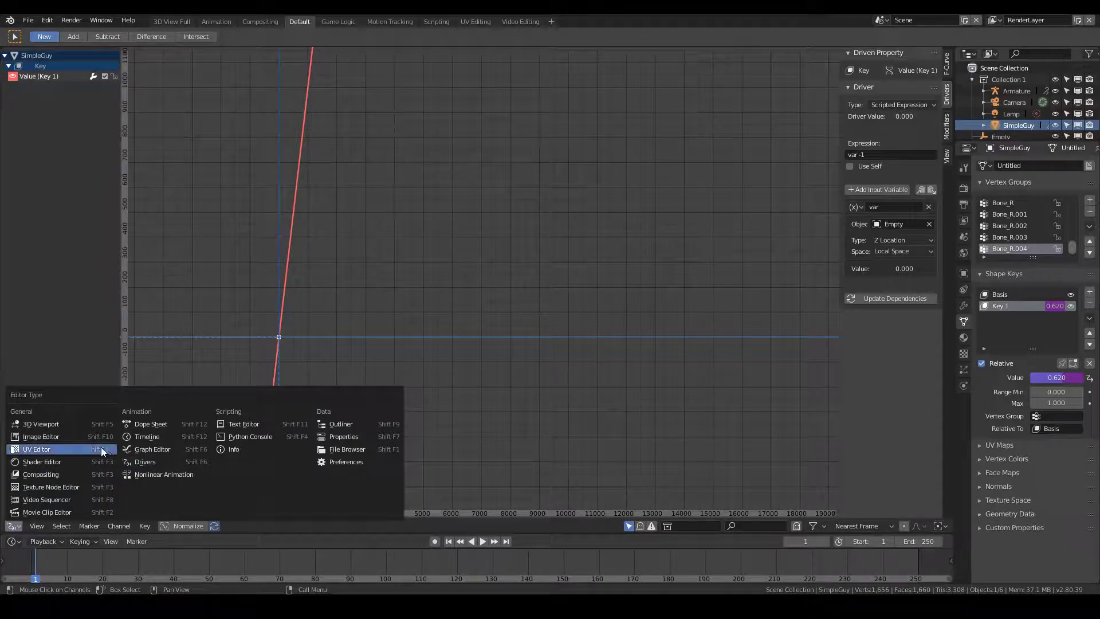
click(68, 425)
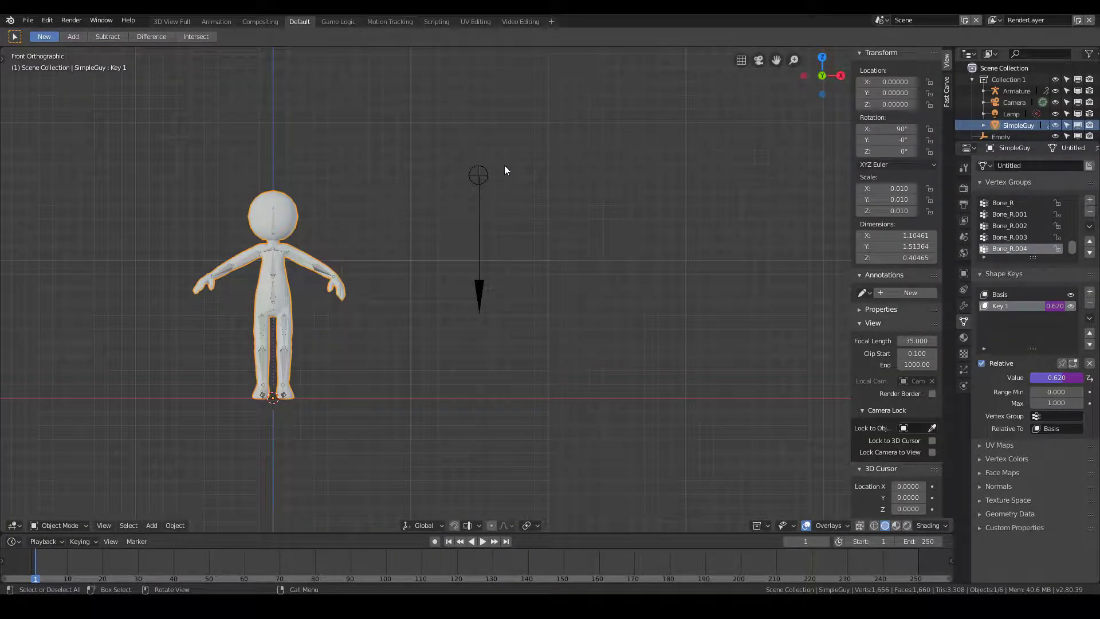
- Select the Empty and test-move it along Z twice, cancelling to keep Z at 1.62
click(479, 175)
key(g)
key(z)
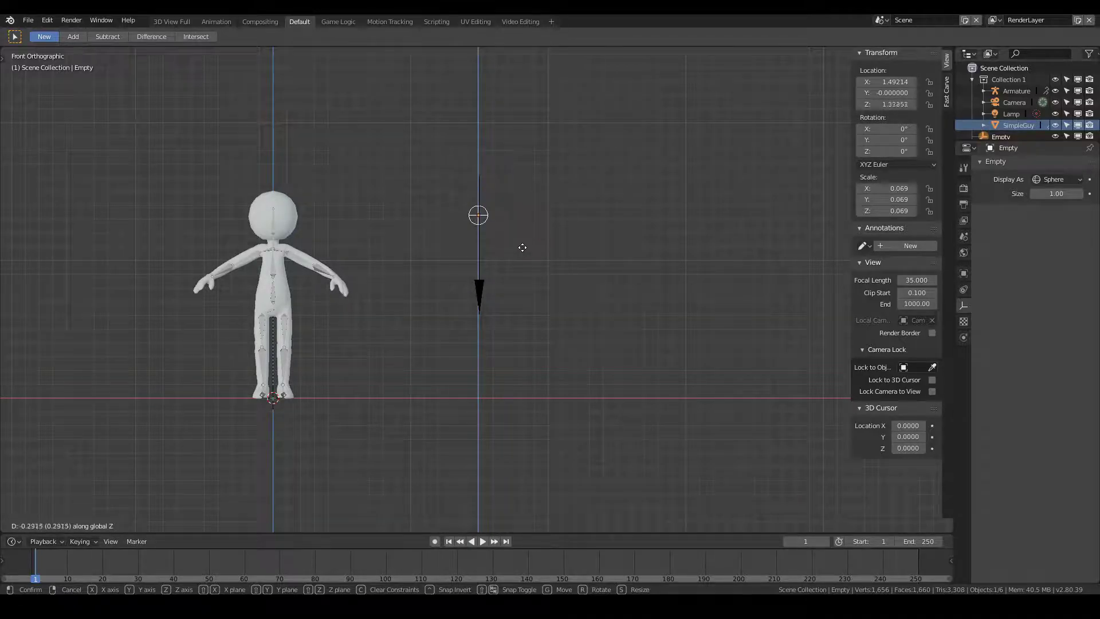
key(Escape)
scroll(503, 257, up, 2)
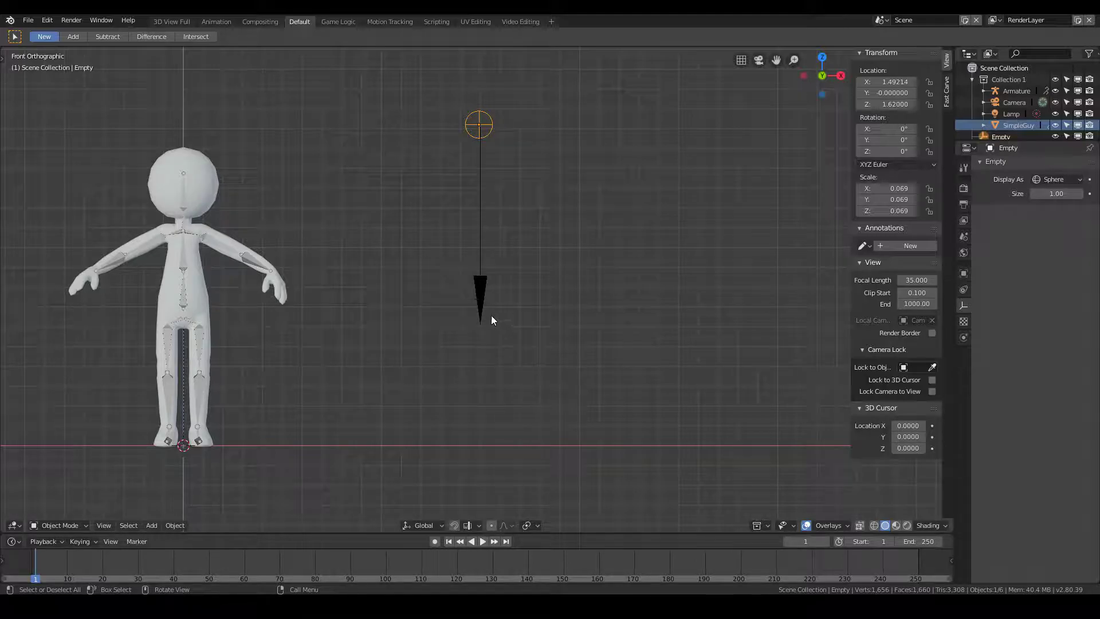
key(g)
key(z)
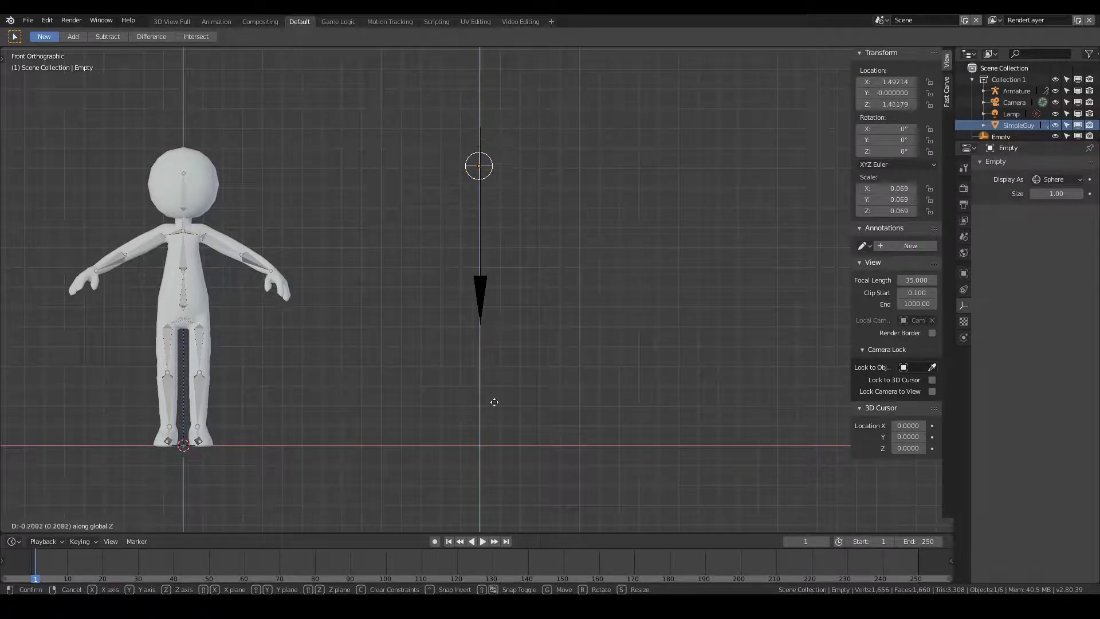
key(Escape)
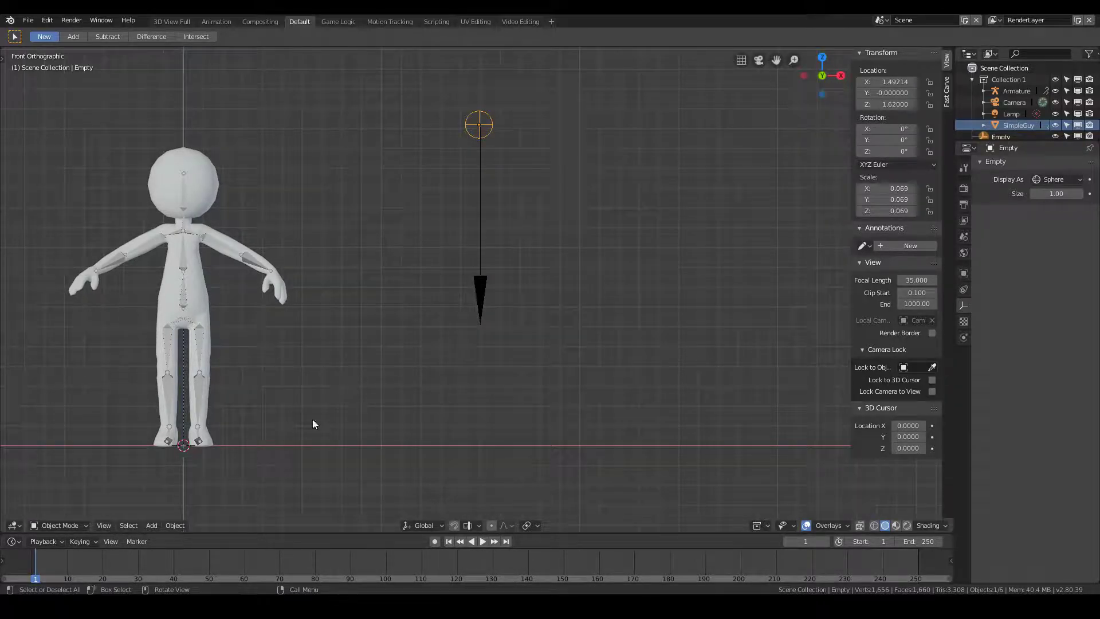
scroll(344, 401, down, 1)
- Pan to centre the character, reselect the Empty and cancel another test move
click(517, 312)
shift+middle_drag(517, 311, 692, 284)
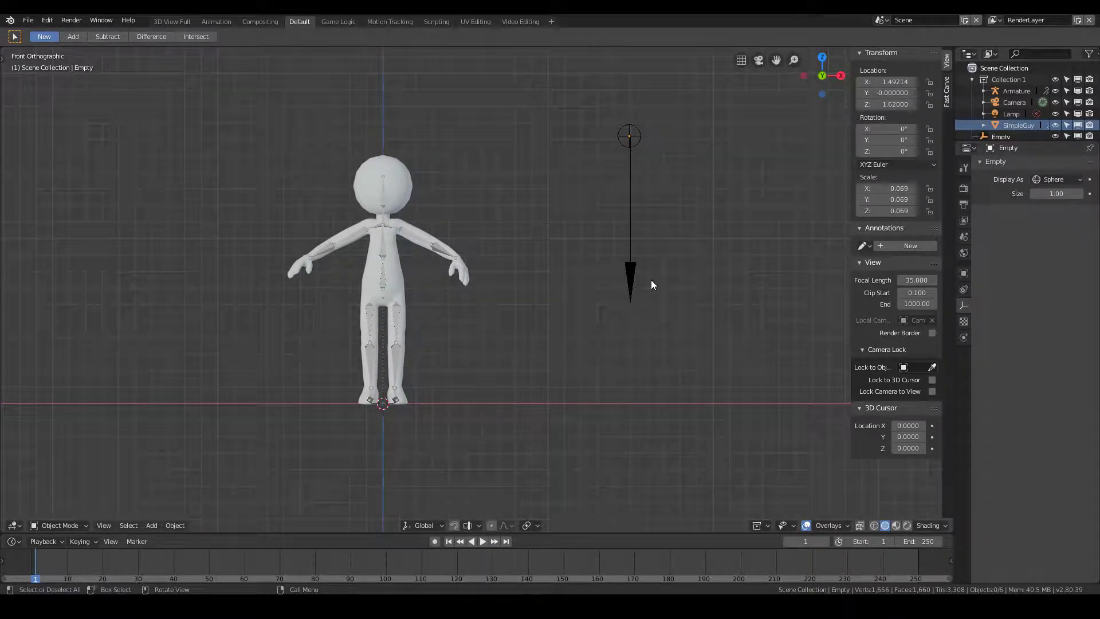
scroll(603, 270, up, 2)
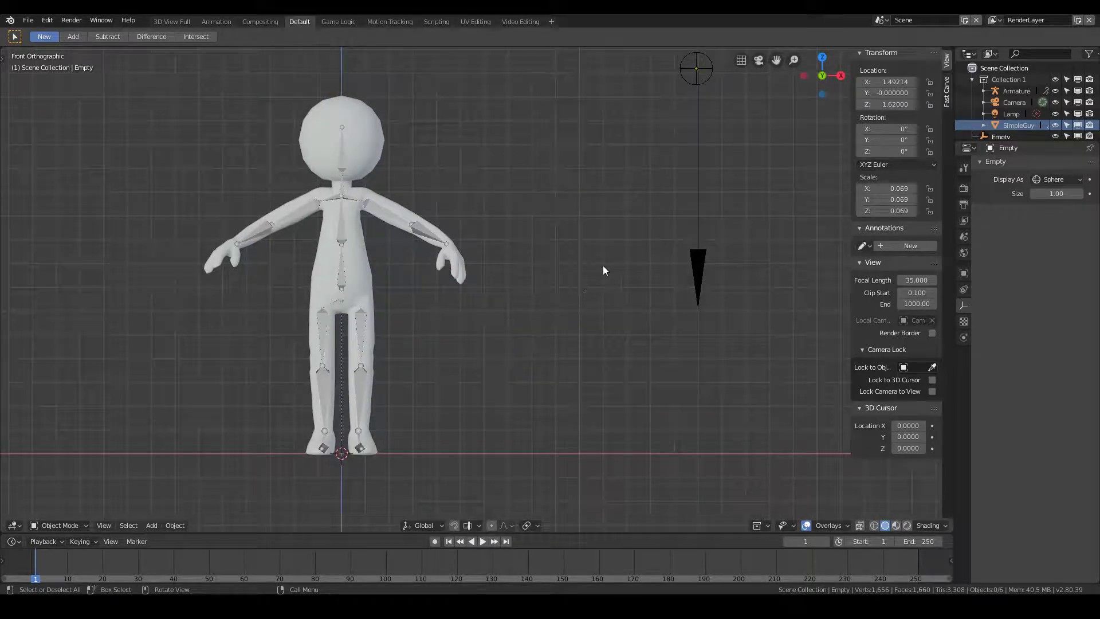
scroll(602, 274, down, 2)
click(635, 134)
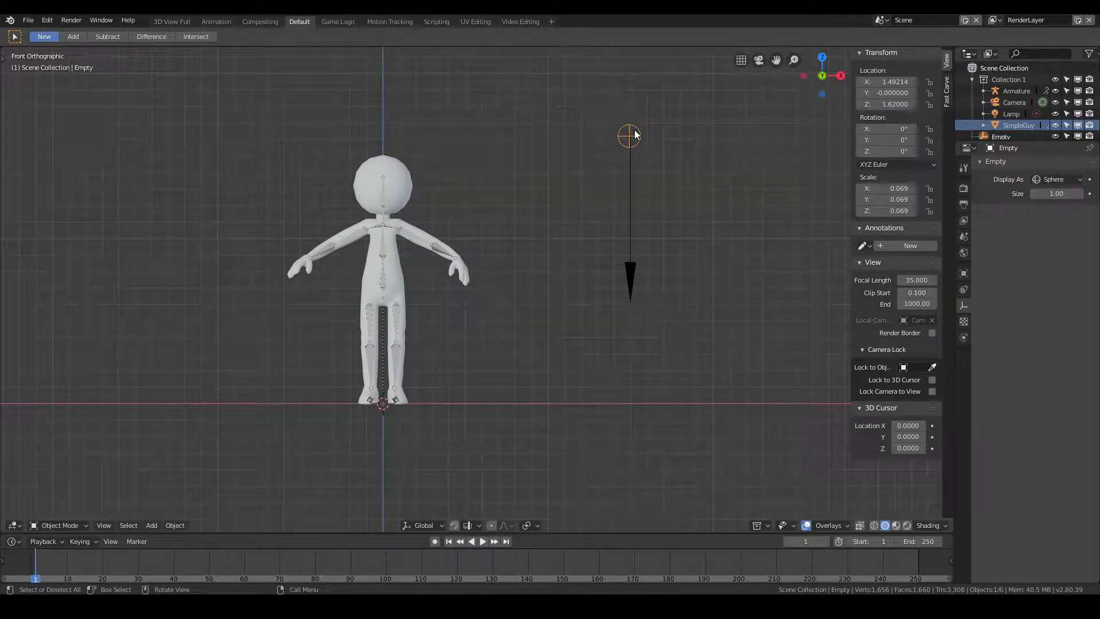
key(g)
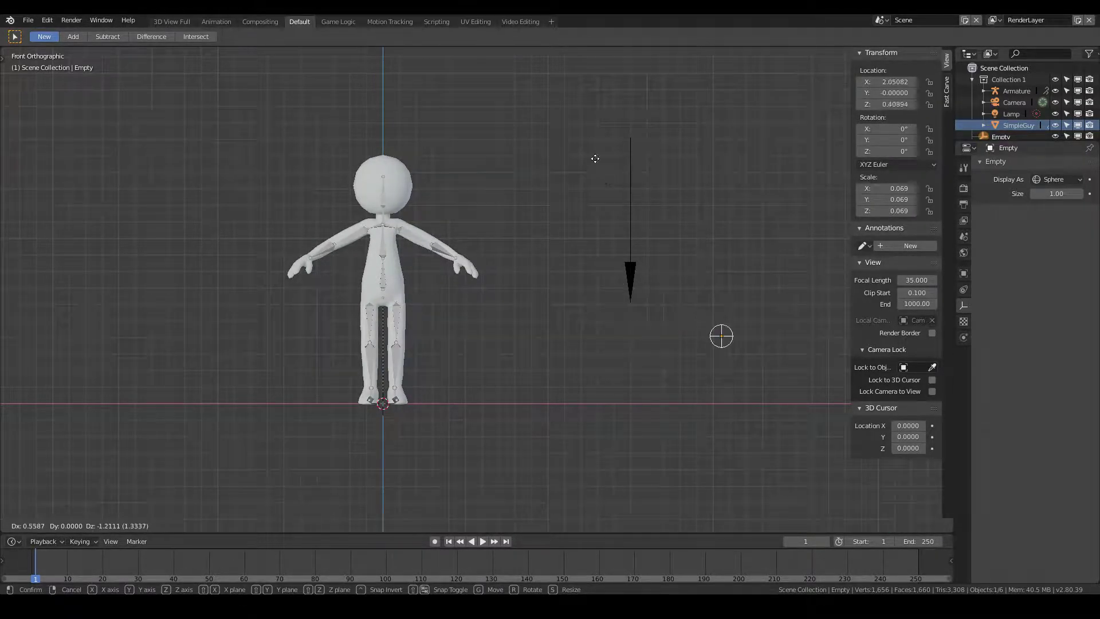
key(Escape)
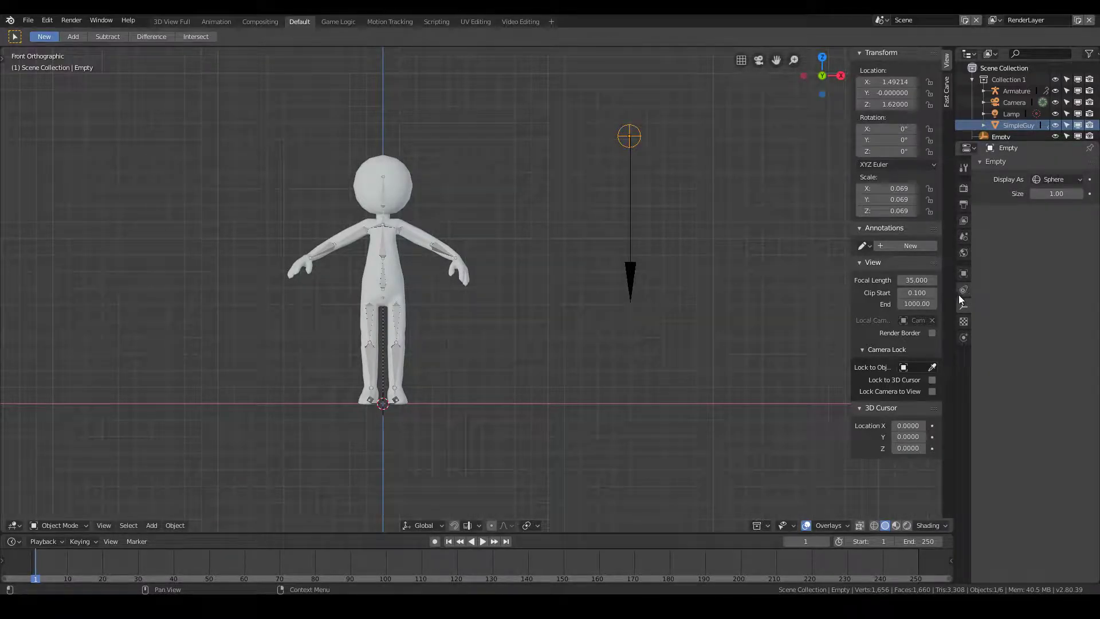
- Select the Empty and add a Limit Location constraint from the Object Constraint tab
click(966, 290)
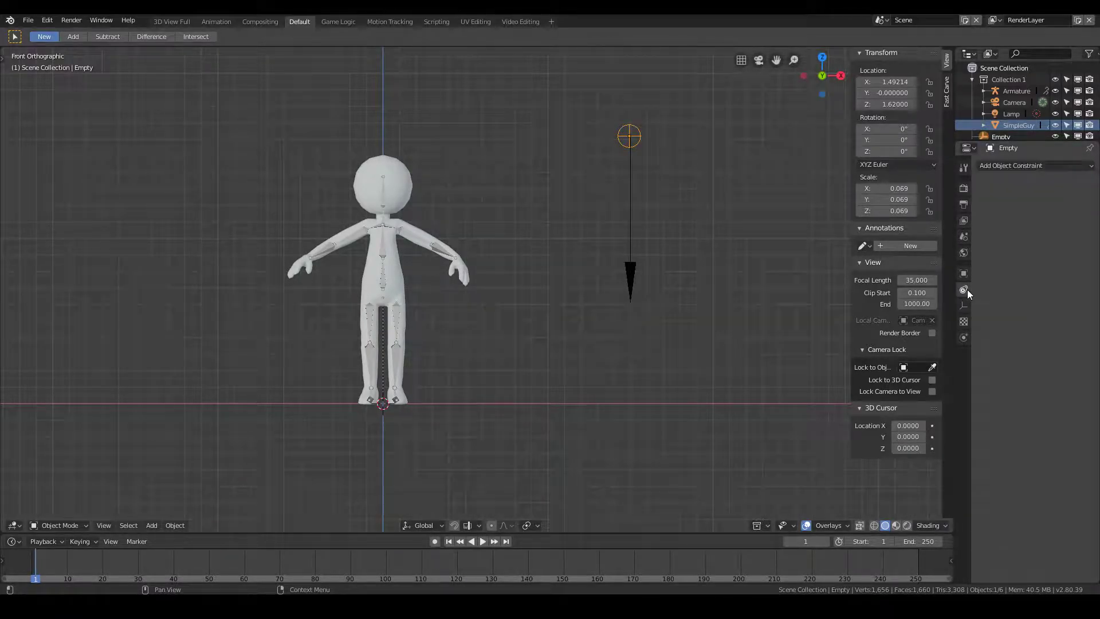
click(1009, 166)
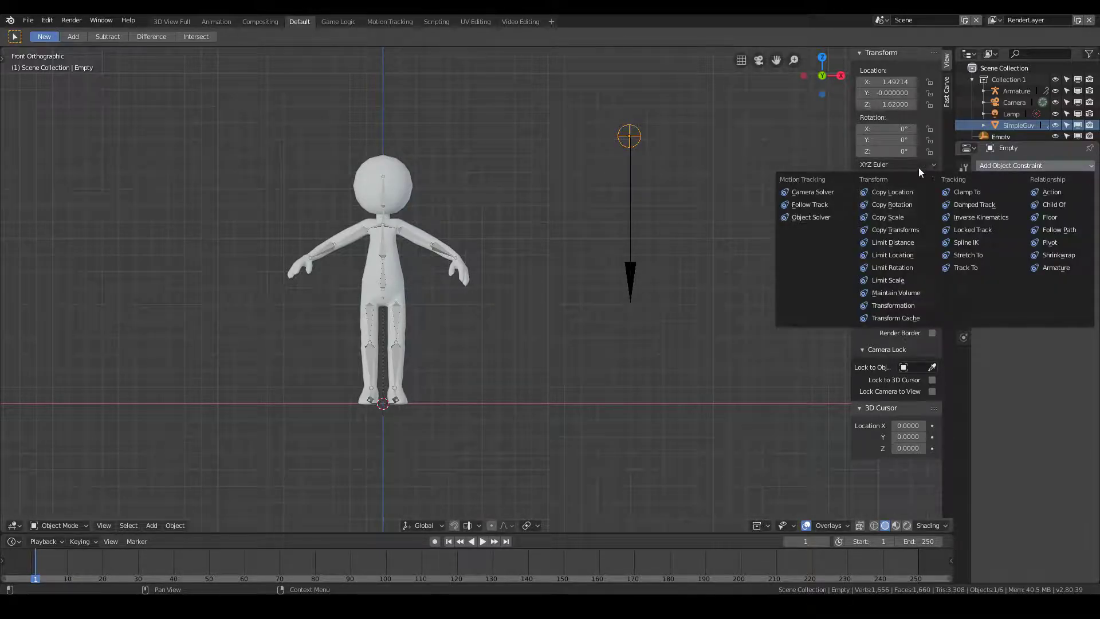
scroll(1031, 118, down, 1)
click(1006, 125)
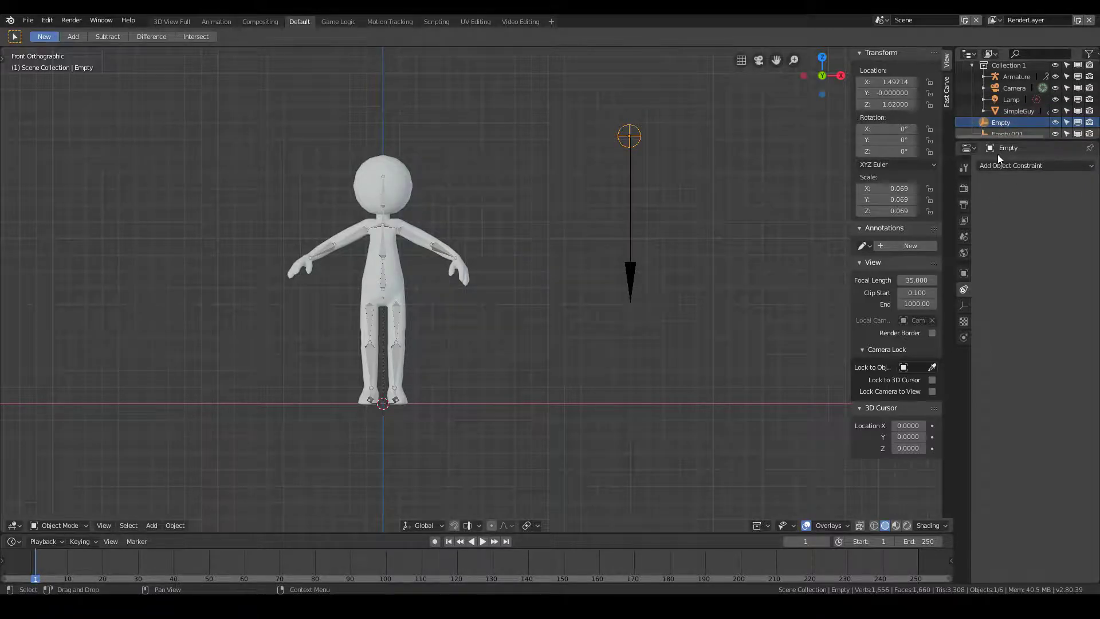
click(1004, 164)
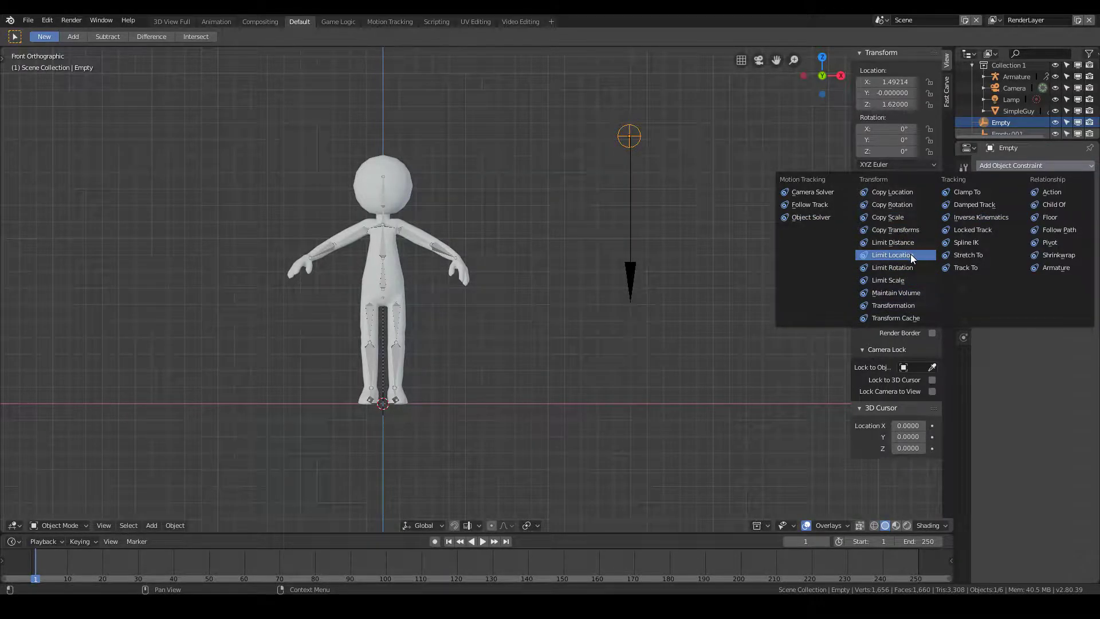
click(910, 253)
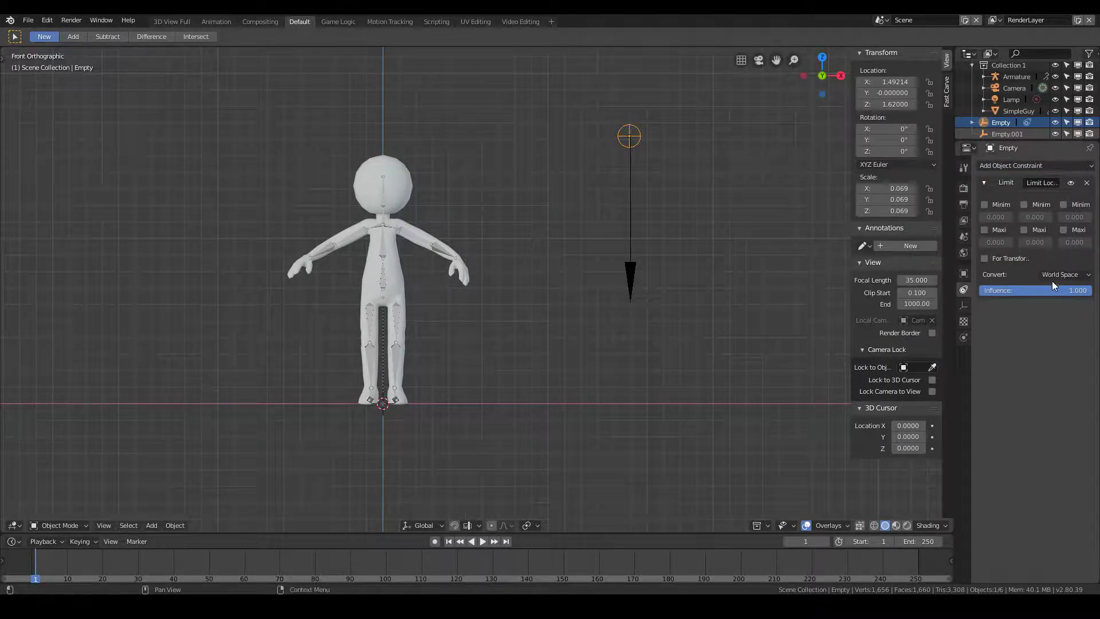
- Try Min X values of 1.62 and 1.70, leaving the Min X limit disabled
click(991, 205)
click(997, 217)
text(1.62)
key(Return)
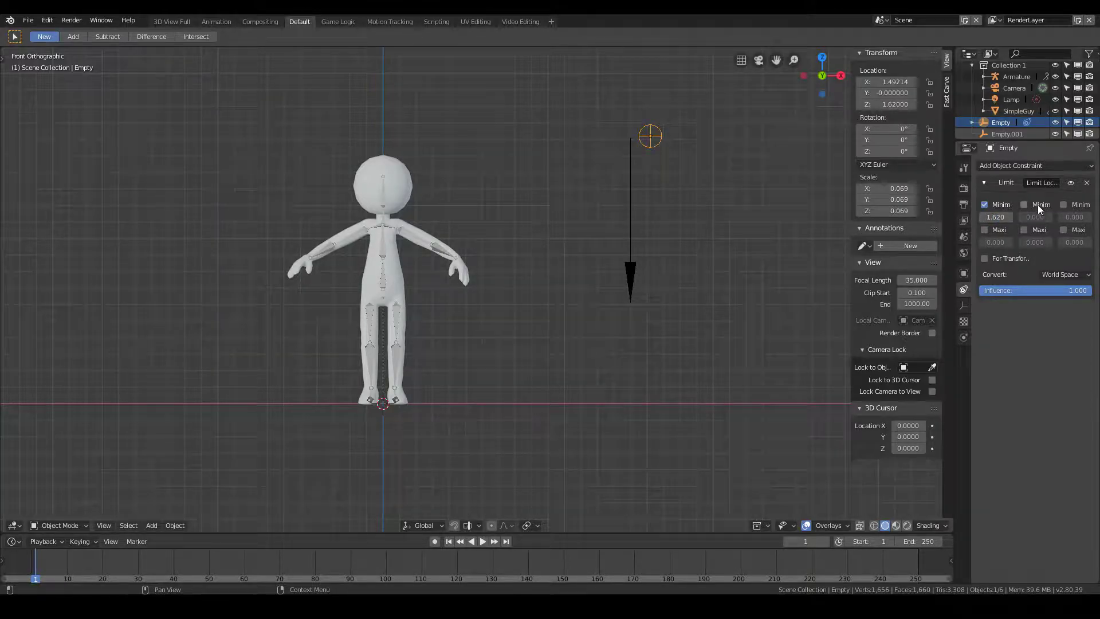
click(992, 231)
click(992, 230)
click(989, 206)
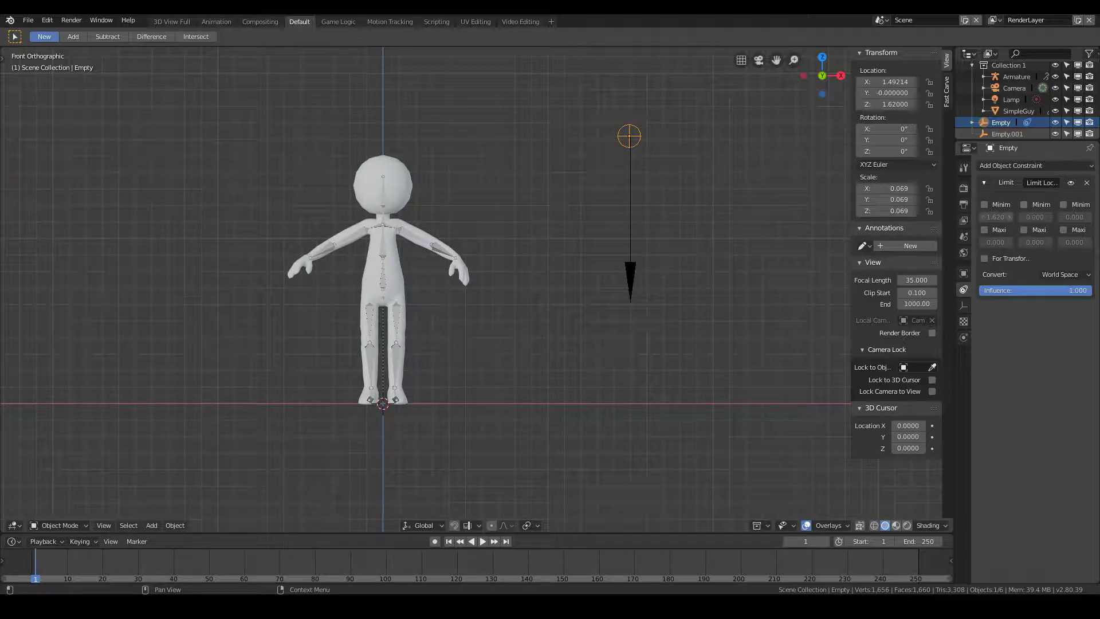
double_click(997, 217)
text(1.72)
key(BackSpace)
key(BackSpace)
key(BackSpace)
text(0)
key(Return)
- Enable the Min Y limit and try values 0.0 and 0.3, cancelling the last
double_click(1035, 217)
text(0.0)
key(Return)
click(1025, 205)
double_click(1035, 217)
text(0.3)
key(Escape)
- Enable the Min Z and Max Z limits and enter initial values
click(1063, 205)
double_click(1074, 217)
text(0.0)
text(1)
key(Return)
click(1064, 230)
double_click(1076, 243)
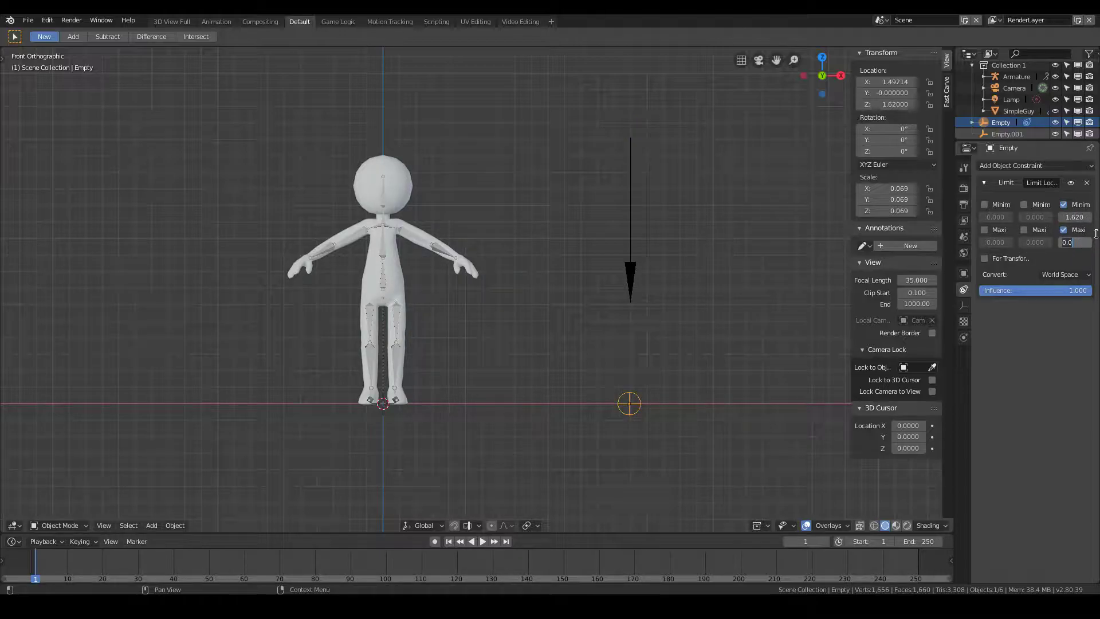
key(BackSpace)
text(2)
key(Return)
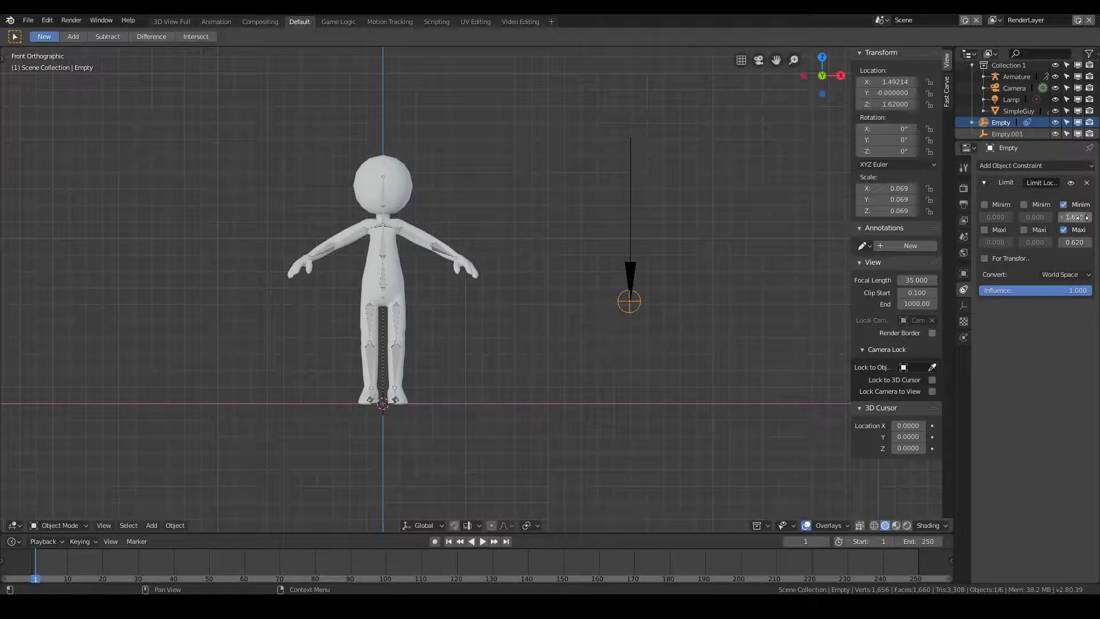
- Set Min Z to 0.620 and Max Z to 1.620
double_click(1080, 217)
key(BackSpace)
key(Return)
double_click(1072, 242)
text(1.6)
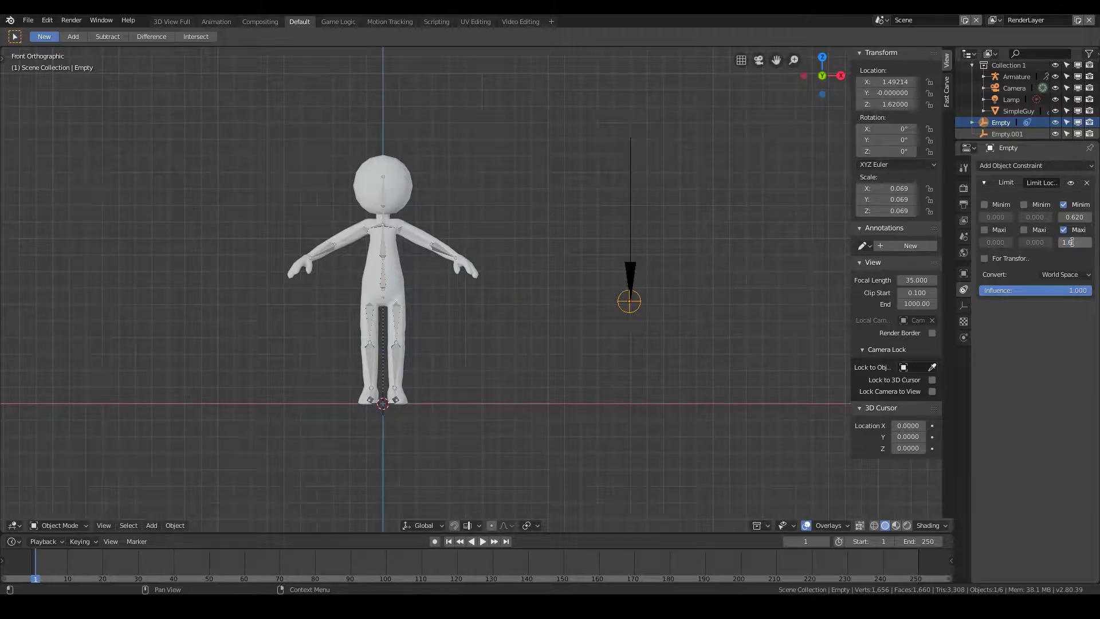
key(Return)
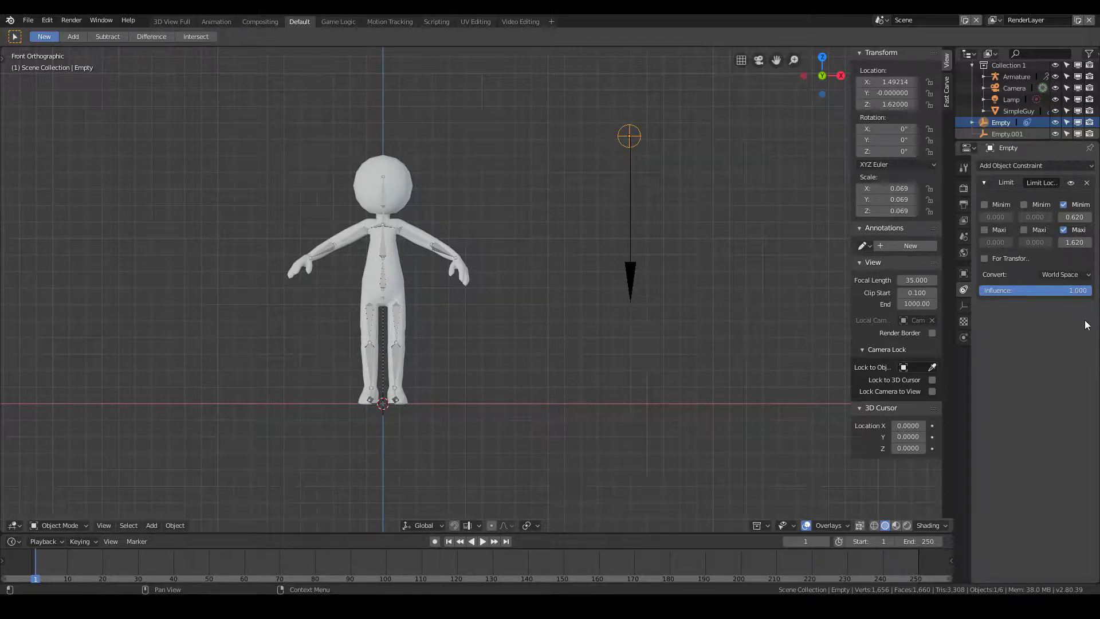
- Test-move the Empty along Z and cancel, keeping it at 1.62
key(g)
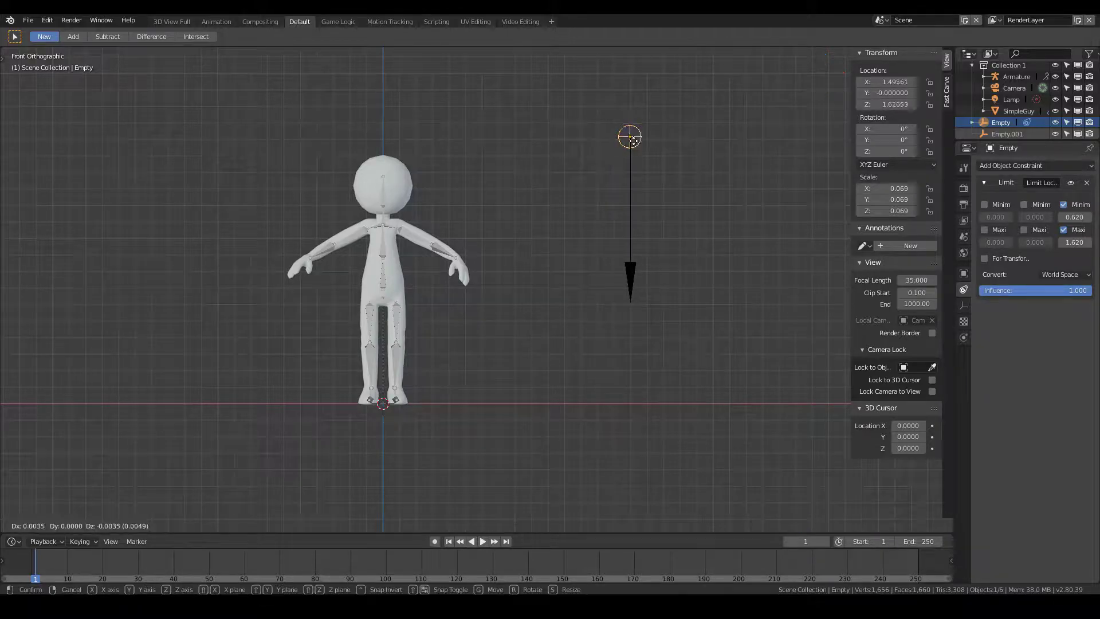
key(Escape)
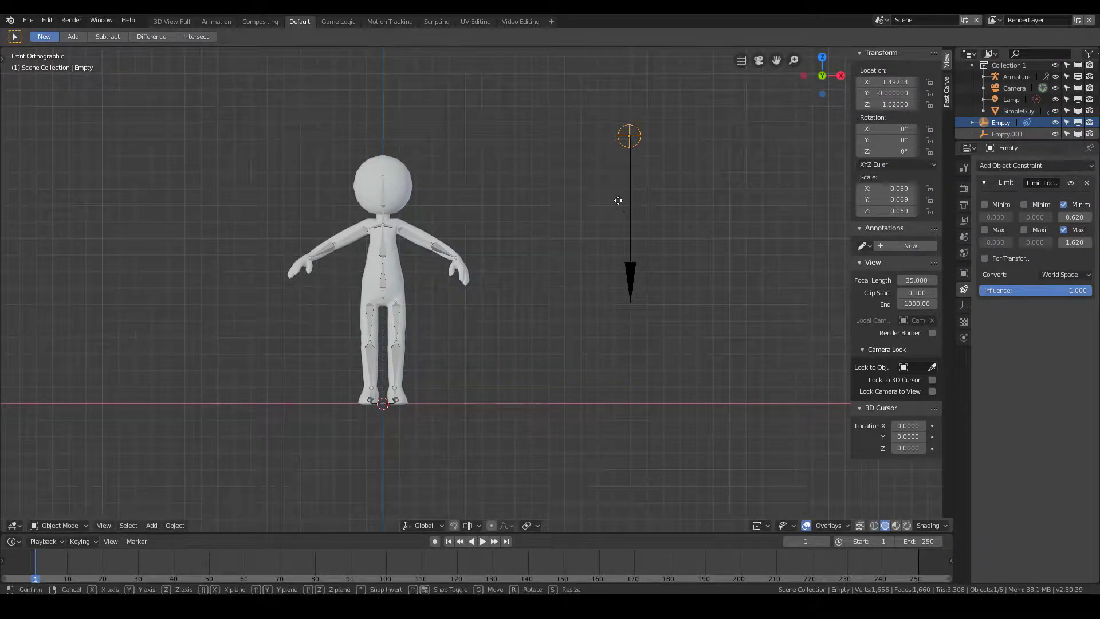
key(g)
key(z)
key(Escape)
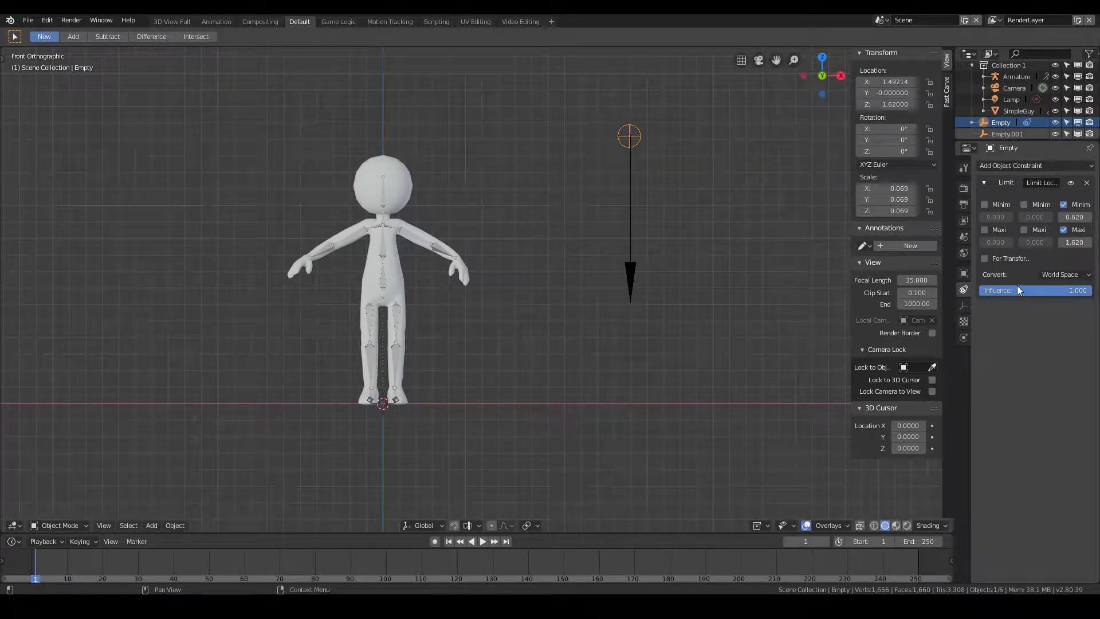
- Set the constraint to Local Space, move the Empty, then select SimpleGuy
click(1061, 276)
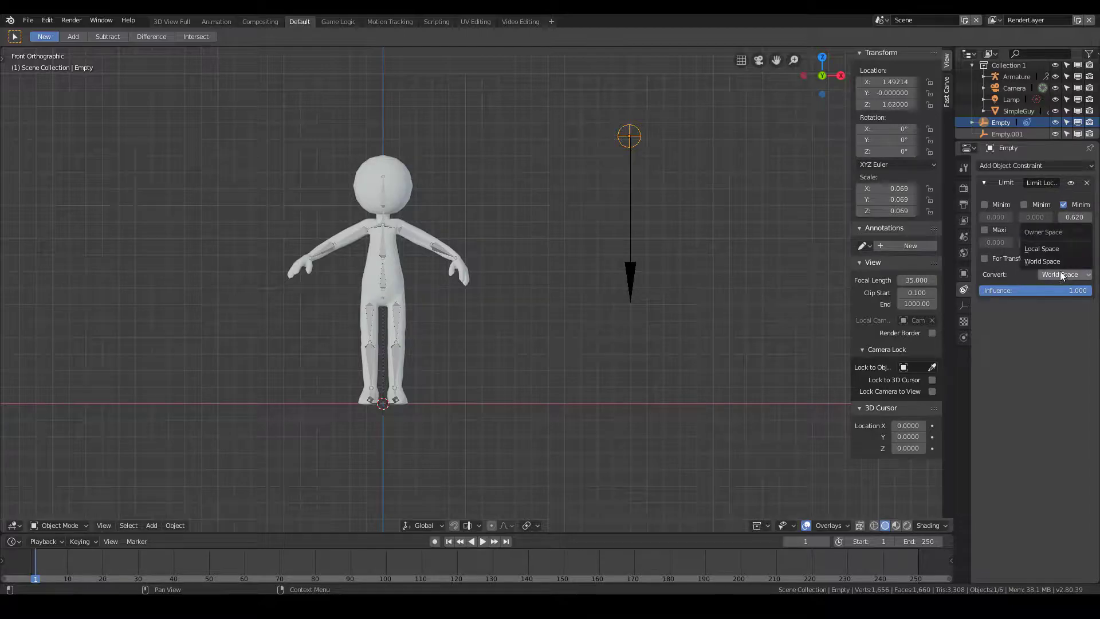
click(1060, 251)
key(g)
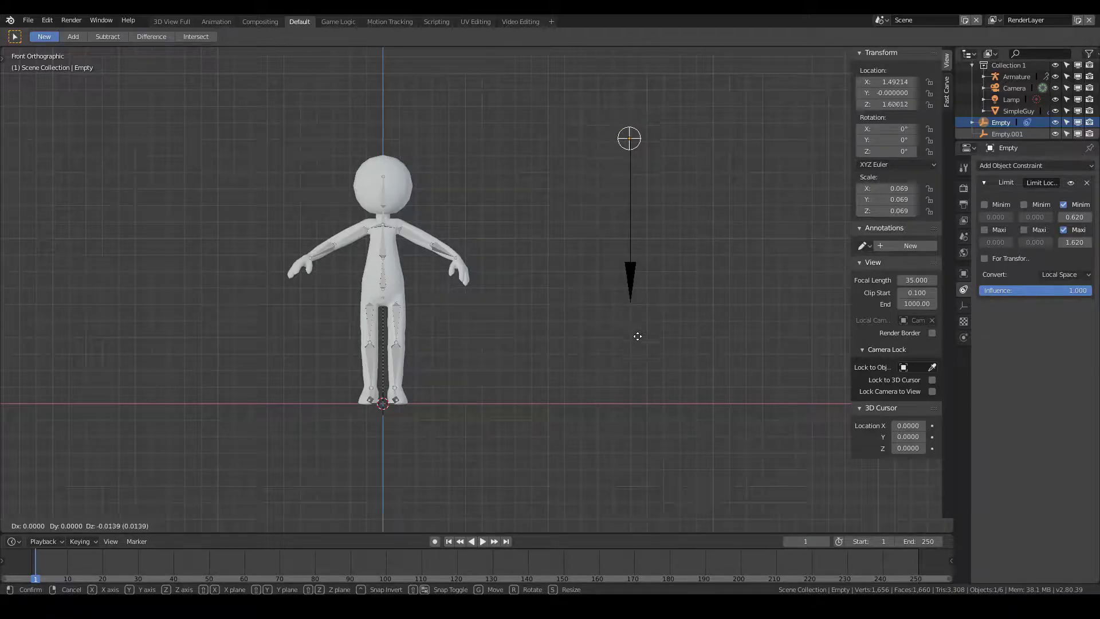
click(639, 417)
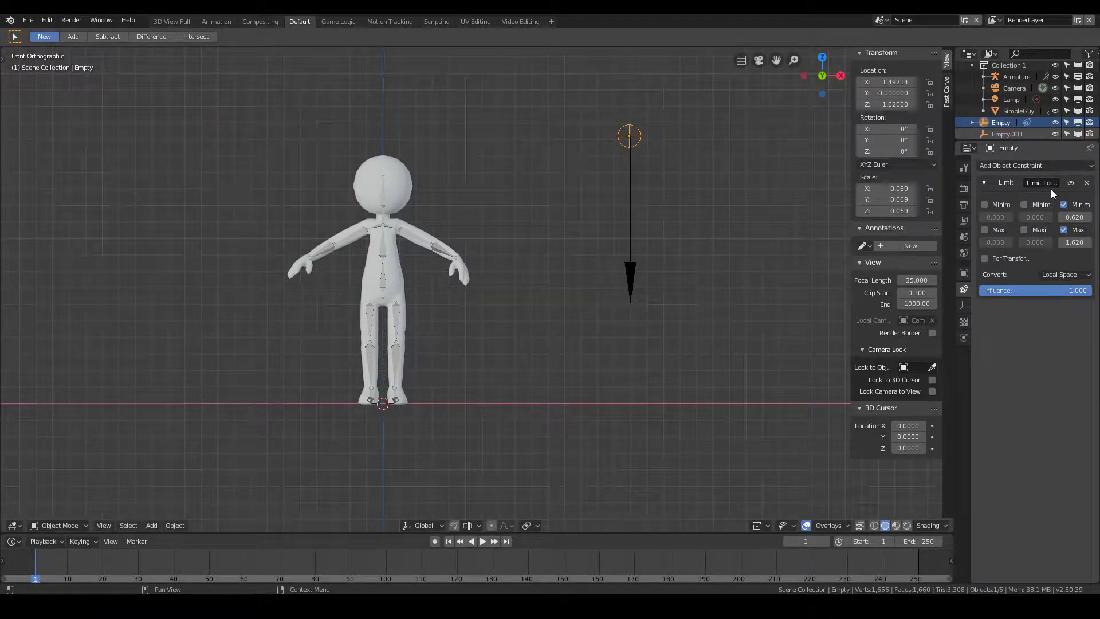
click(1011, 133)
click(1018, 111)
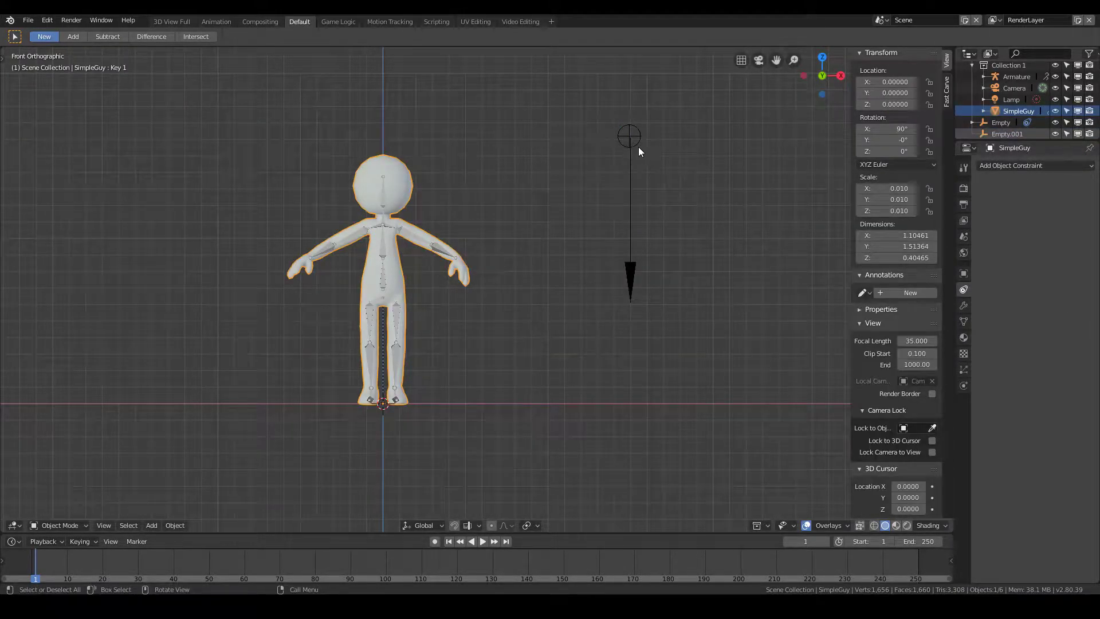
- Reselect the Empty and switch off the X and Y Min/Max limit checkboxes
click(1011, 123)
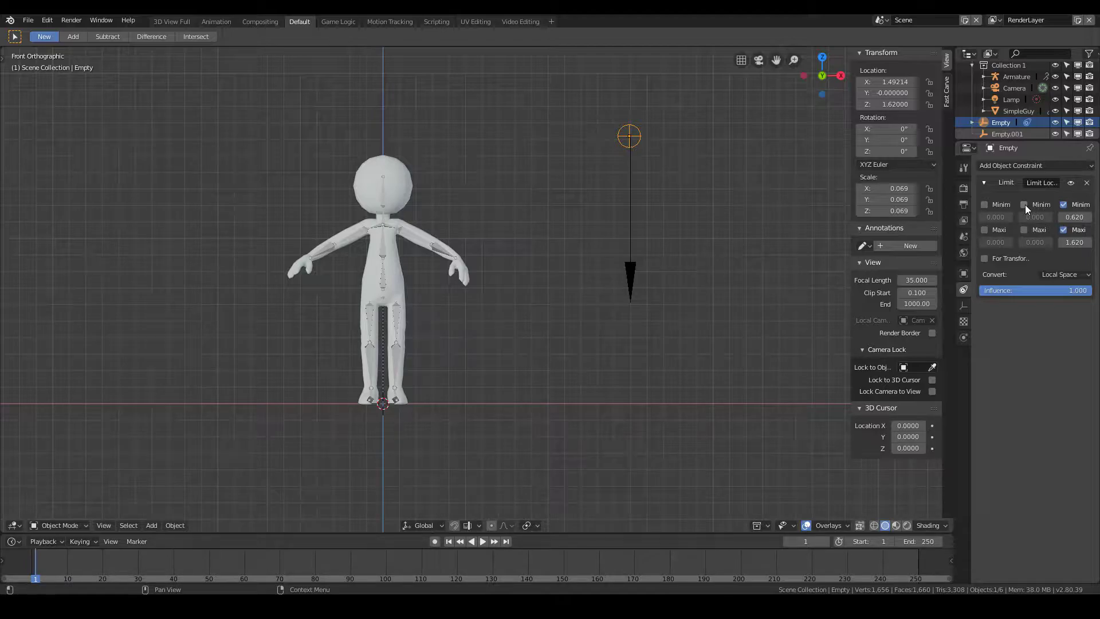
drag(1024, 205, 1024, 230)
click(984, 205)
click(985, 230)
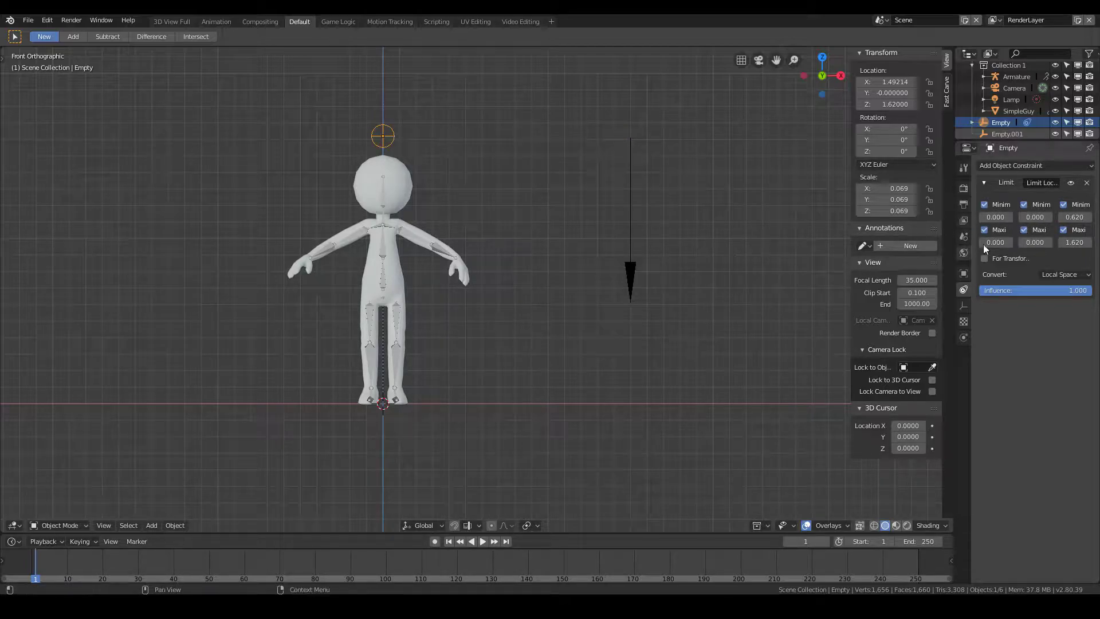
click(985, 204)
click(985, 229)
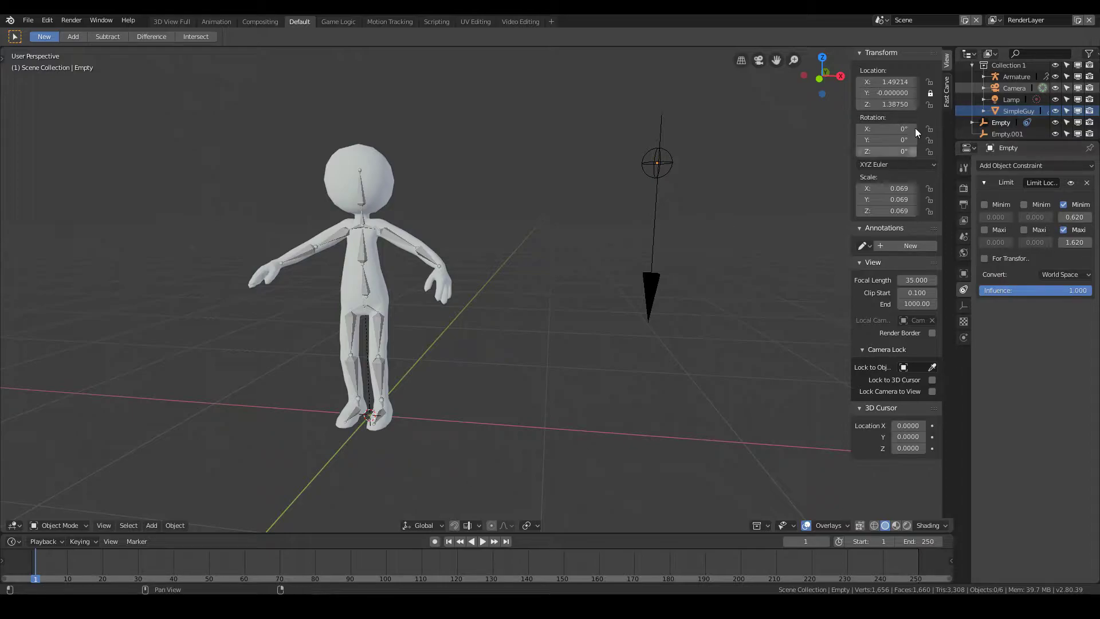
- Lock the Empty's X and Y location, then grab it and raise it to Z 1.71949
click(930, 82)
click(930, 92)
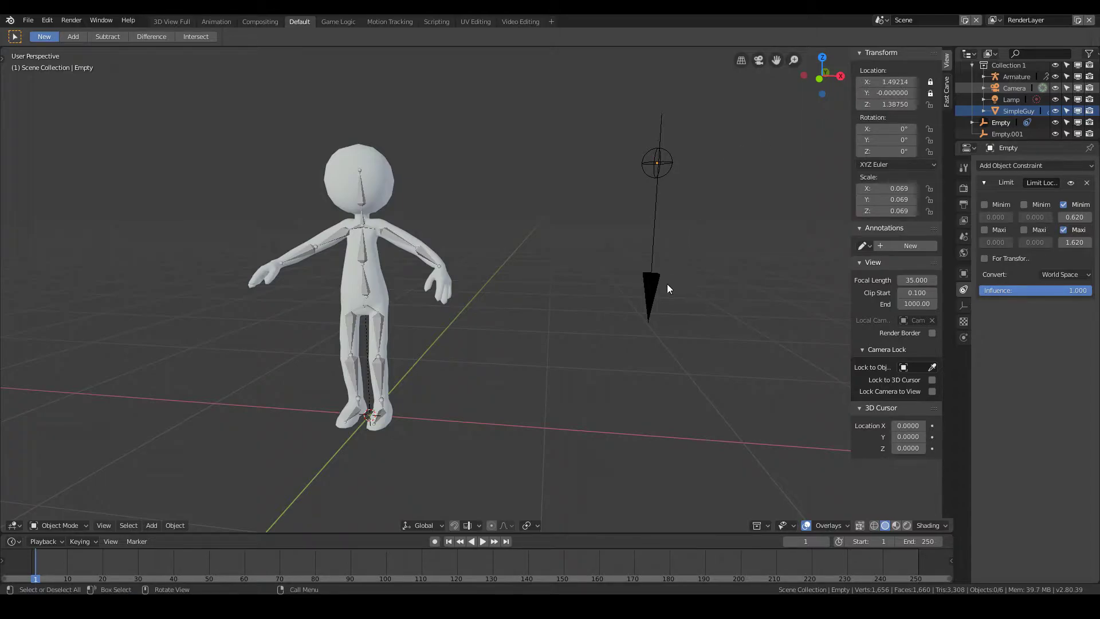
click(658, 165)
key(g)
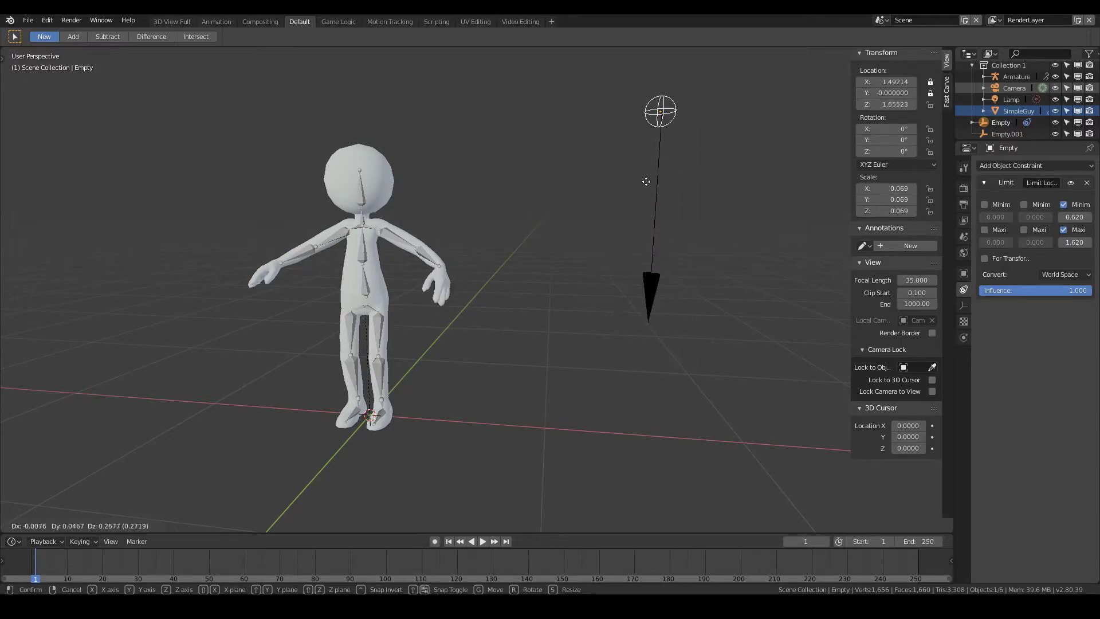
click(732, 102)
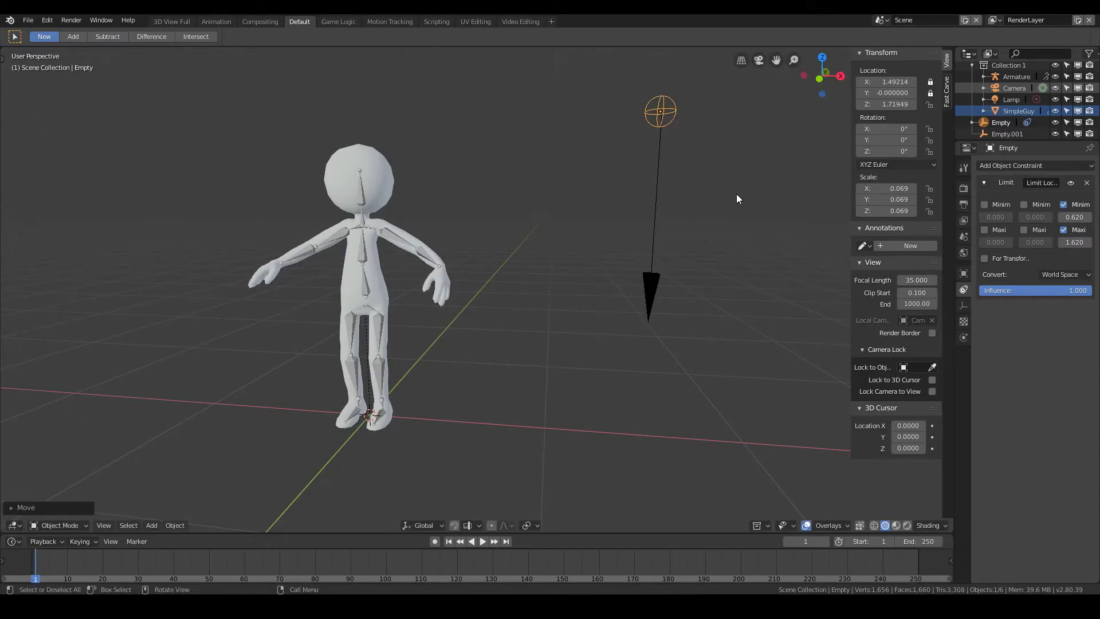